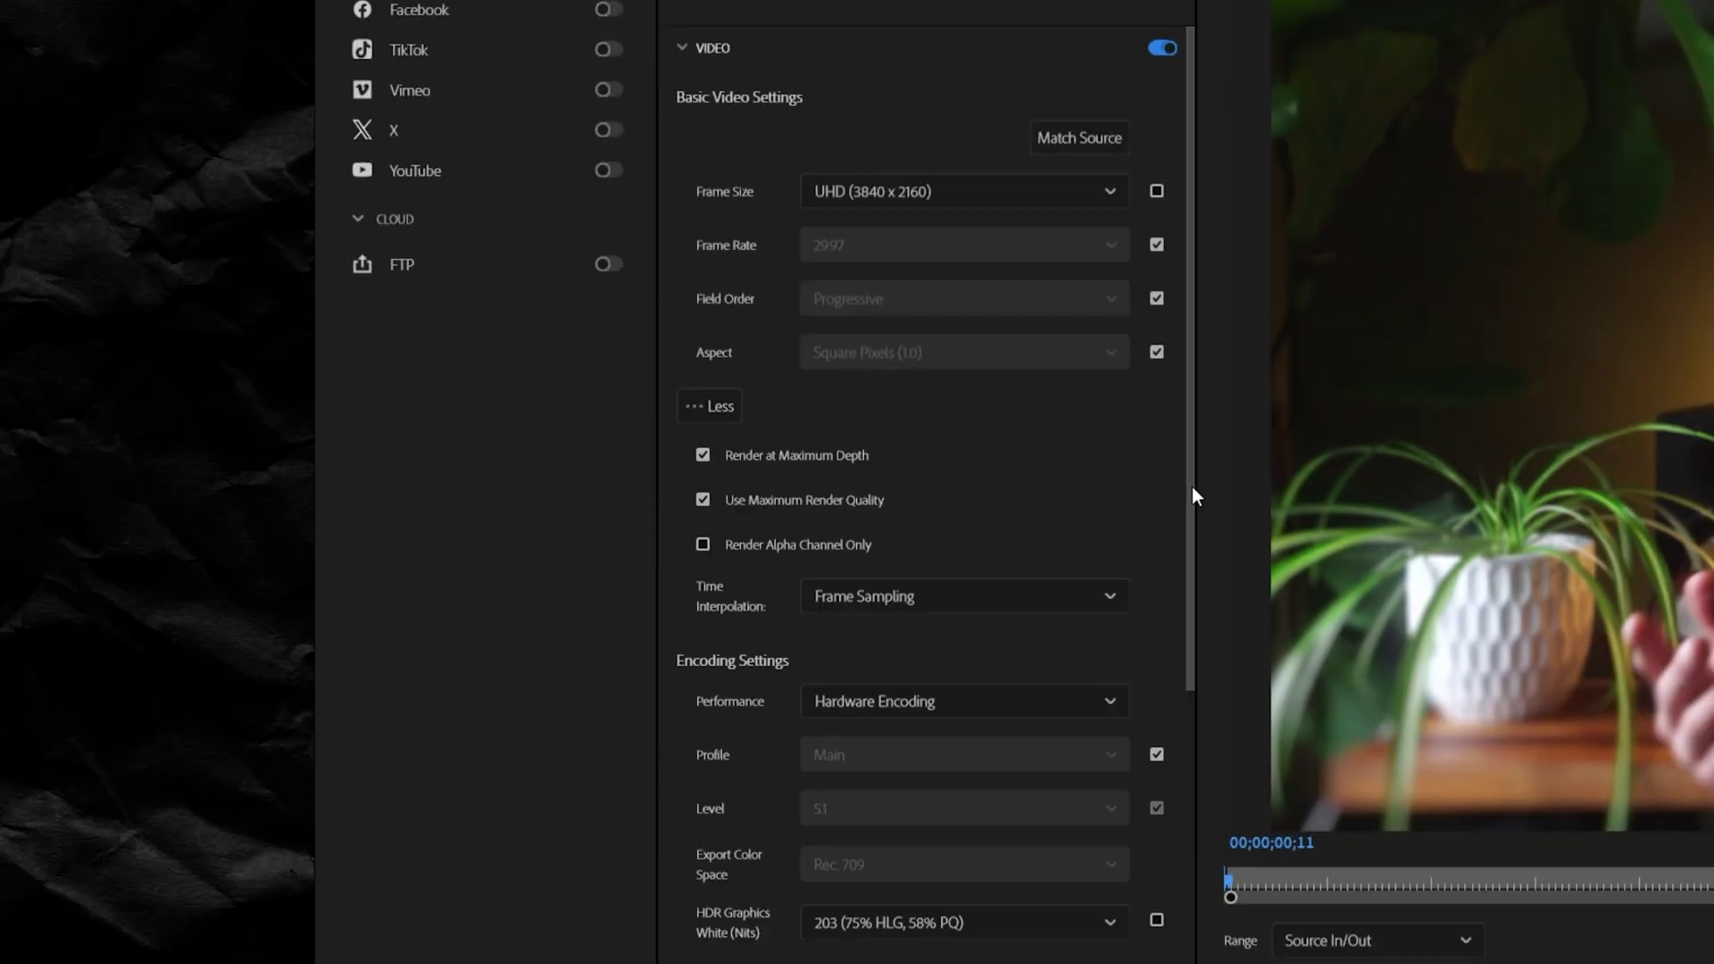
- With the Nested With Paper sequence in the Edit workspace, bring up File > Export's submenu
{"action": "scroll", "coordinate": [929, 413], "scroll_direction": "down", "scroll_amount": 4}
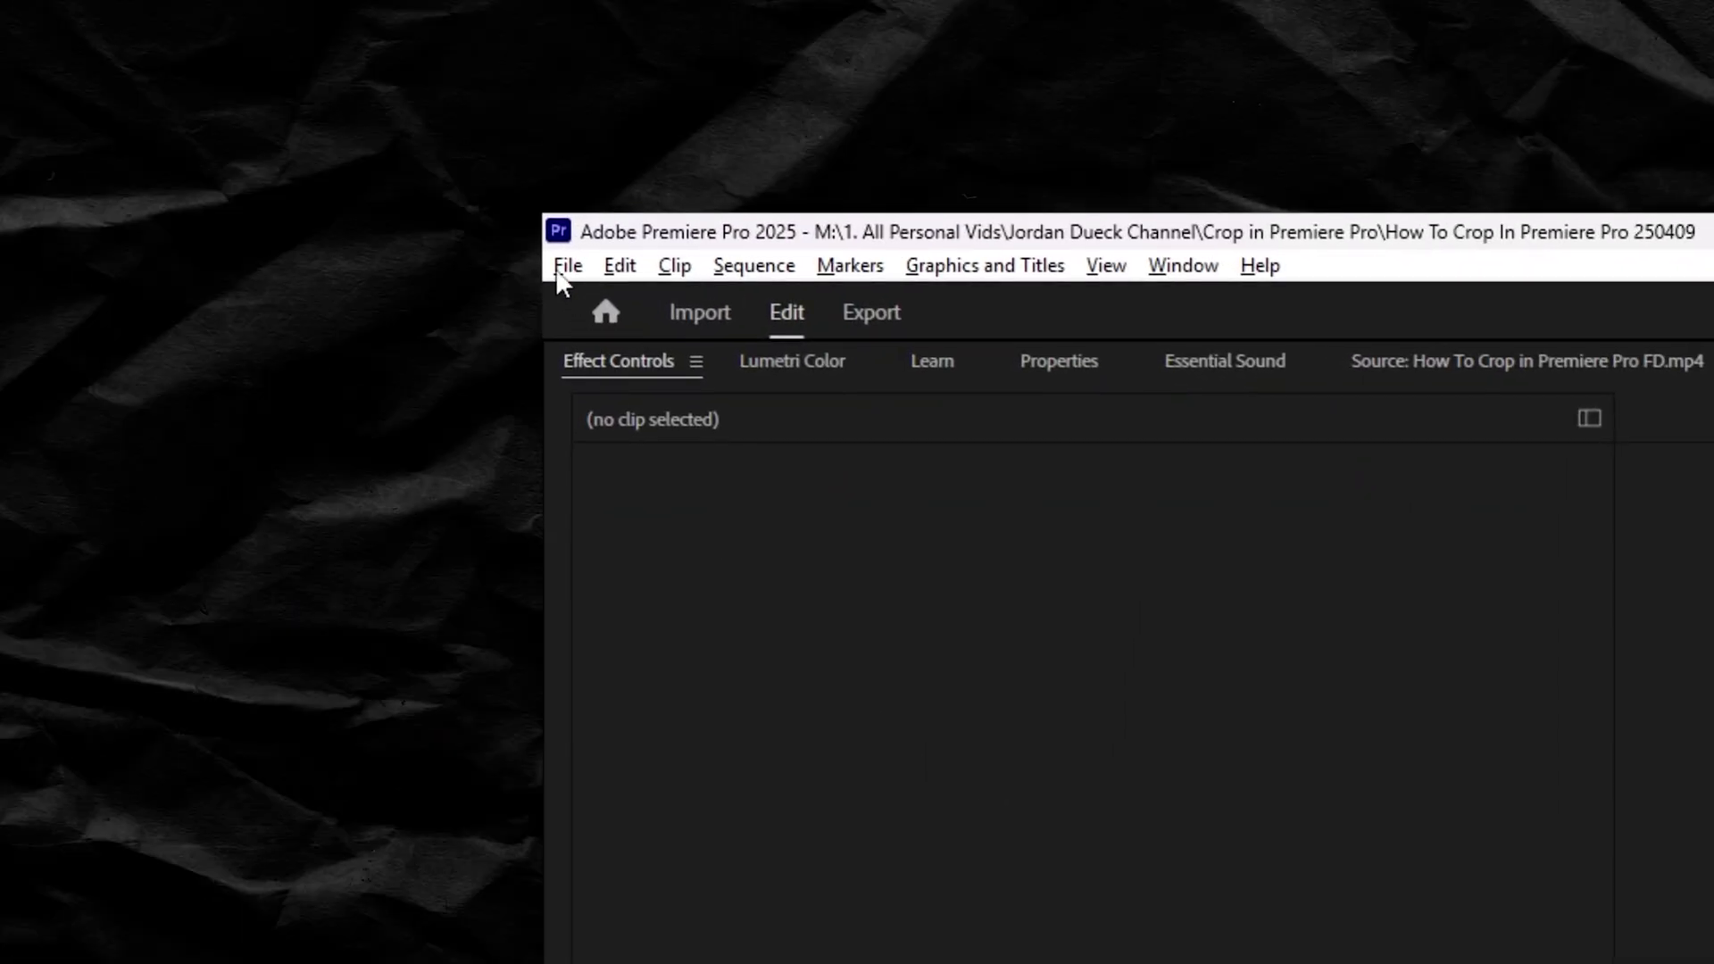
{"action": "left_click", "coordinate": [11, 21]}
{"action": "mouse_move", "coordinate": [791, 566]}
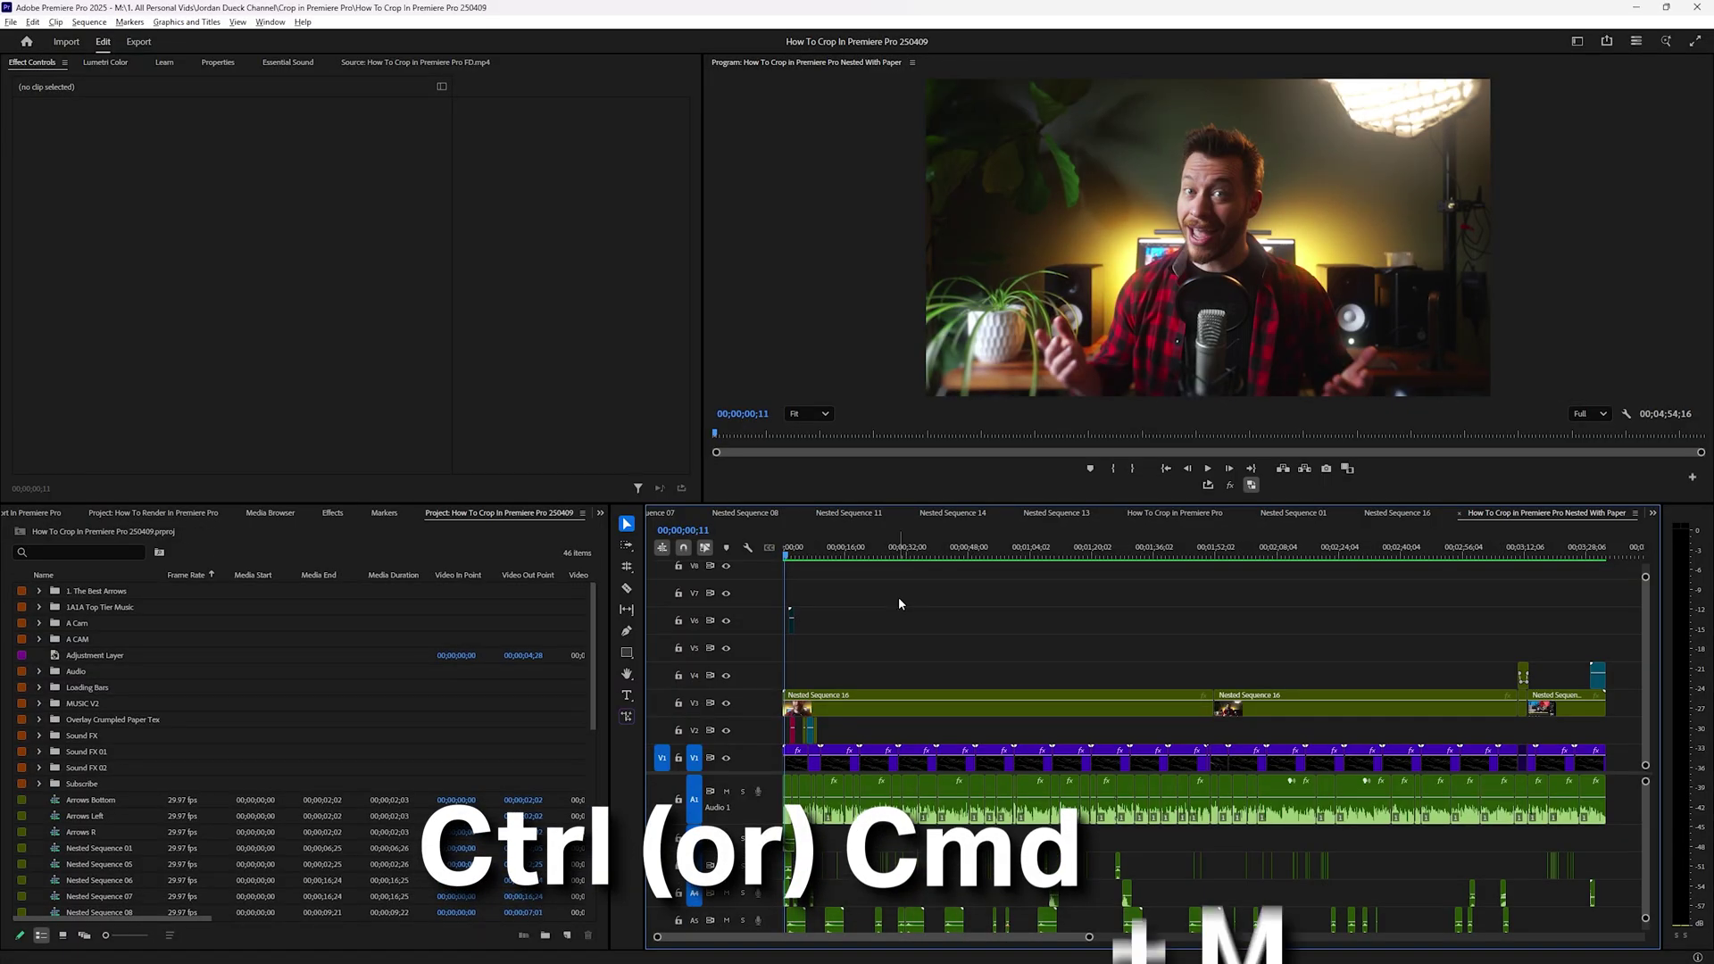
- Open the Export workspace with Ctrl+M, leaving the file name and Export folder unchanged
{"action": "key", "text": "ctrl+m"}
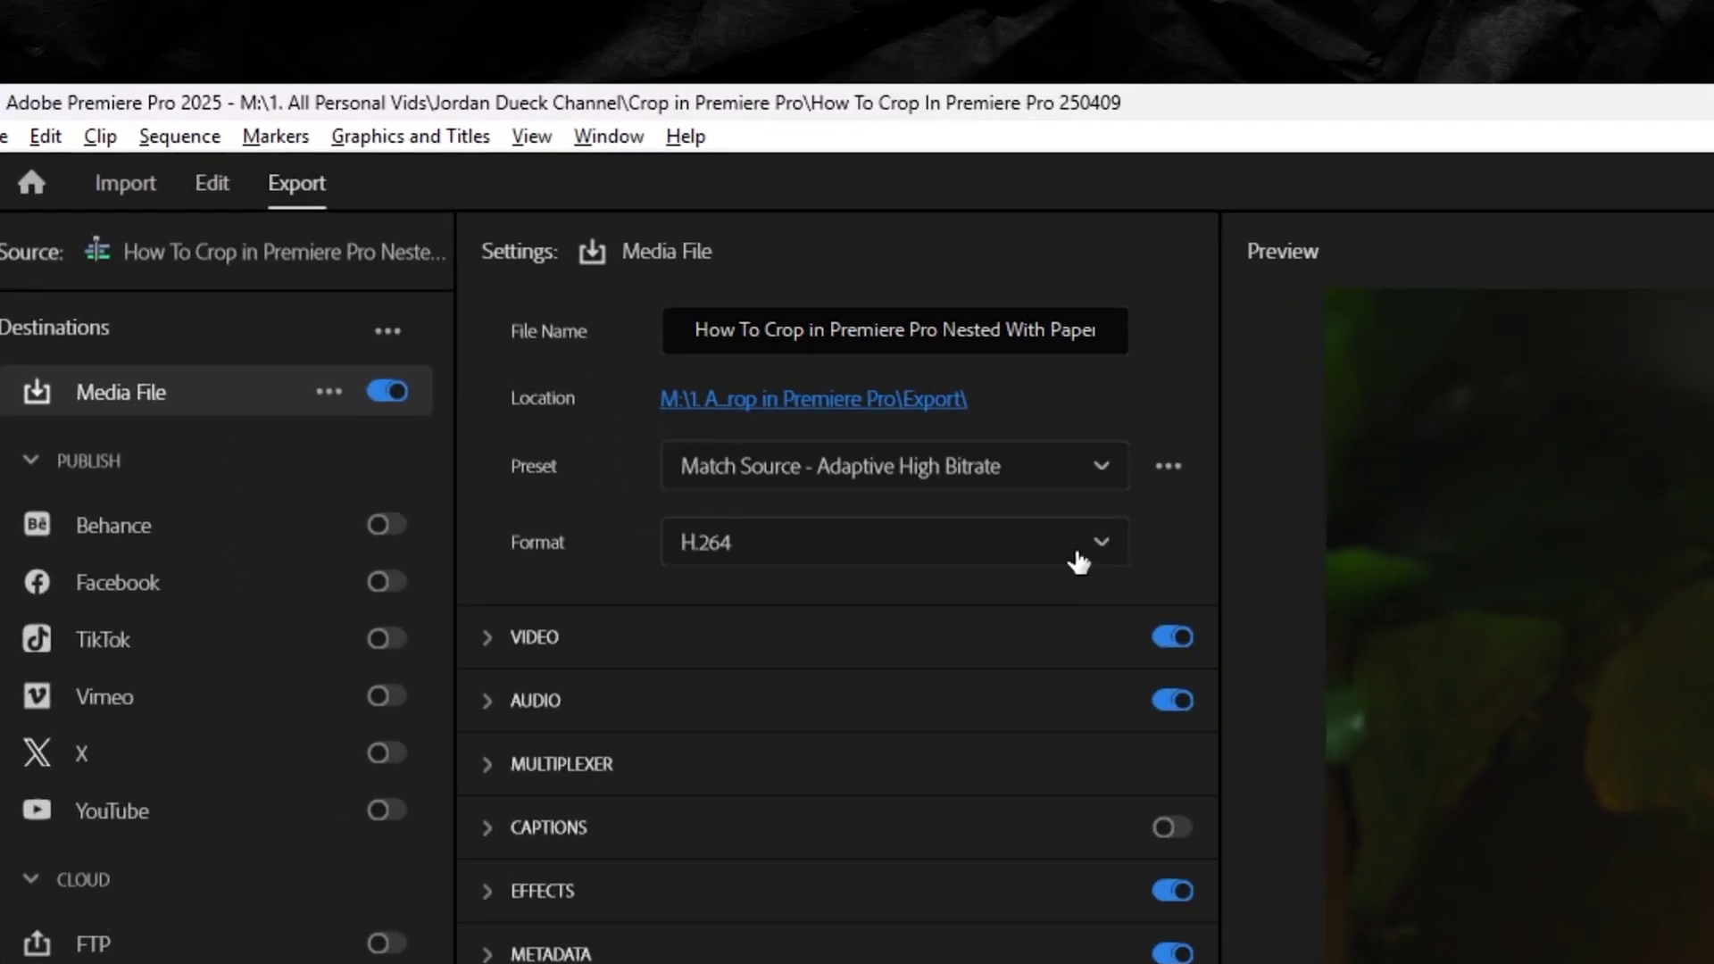
{"action": "left_click_drag", "start_coordinate": [421, 105], "coordinate": [257, 121]}
{"action": "left_click", "coordinate": [634, 378]}
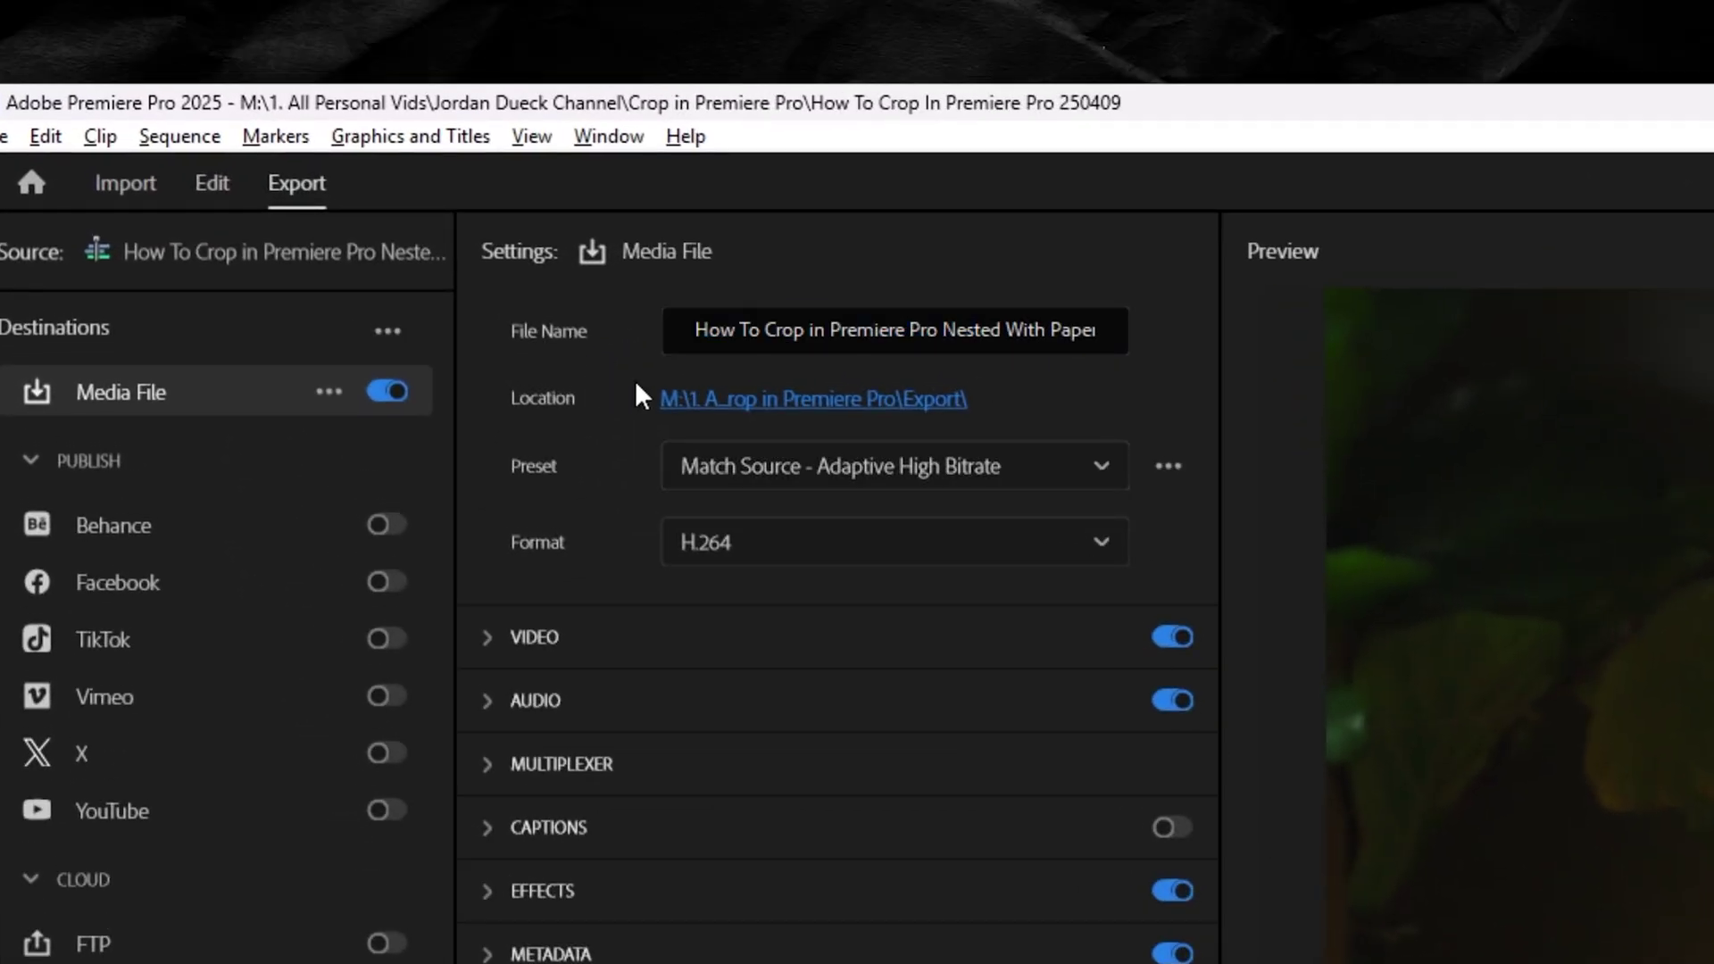
{"action": "left_click", "coordinate": [702, 399]}
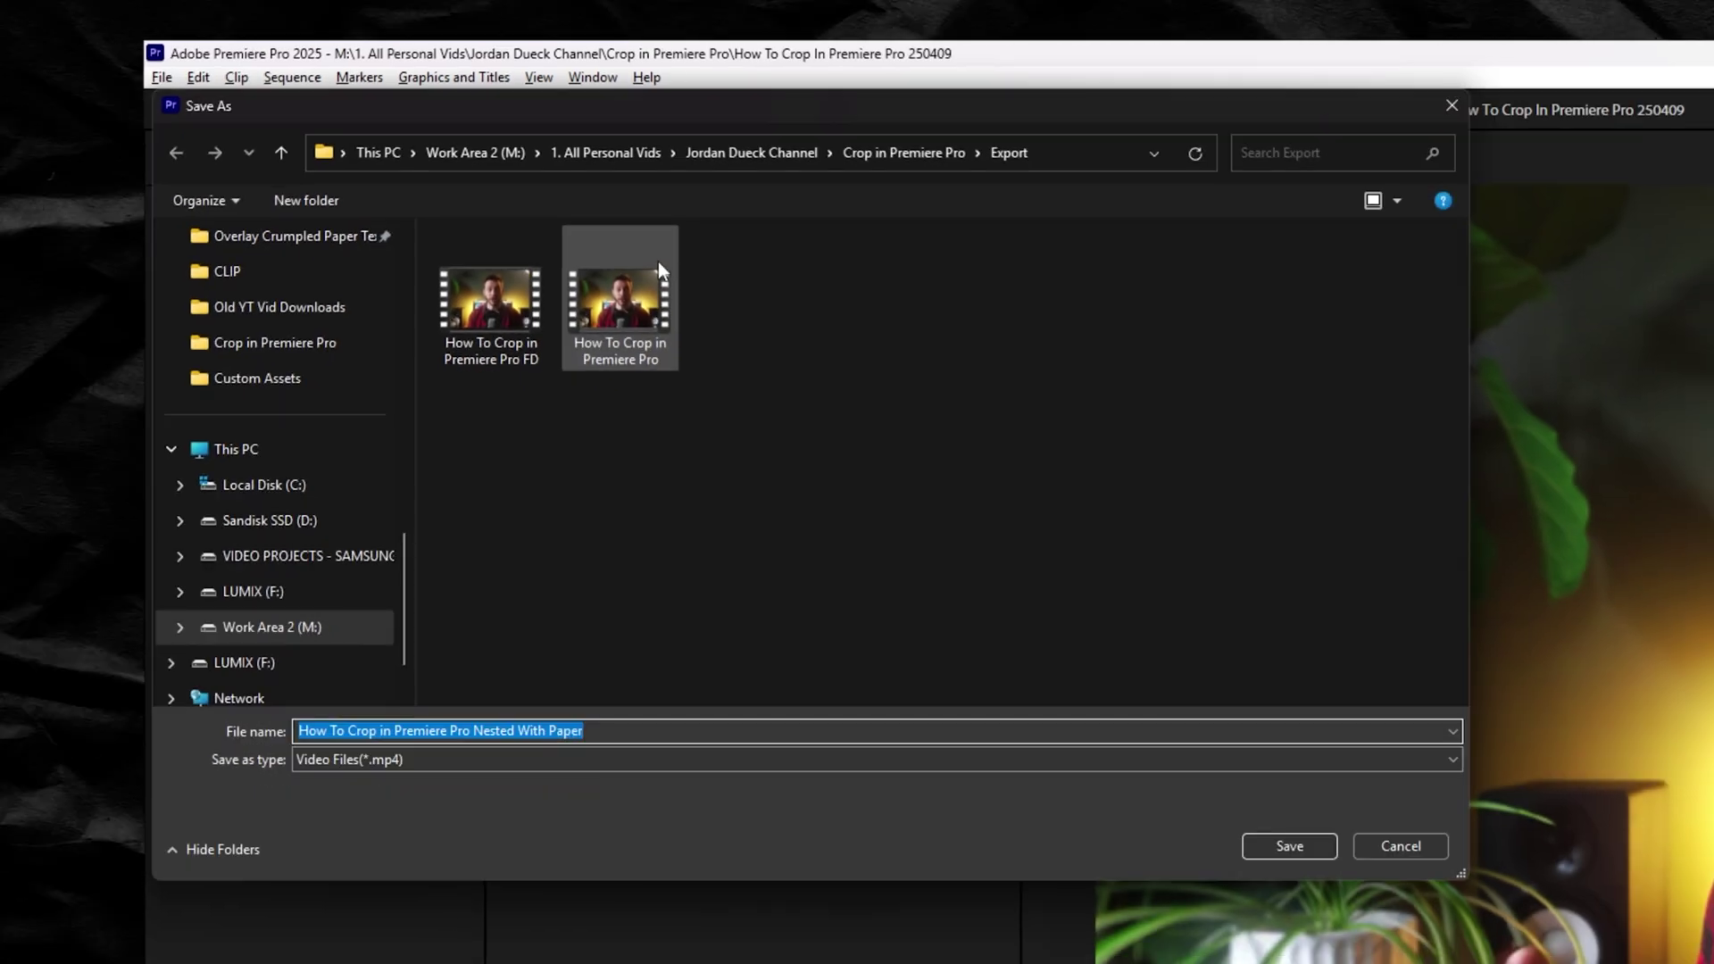
{"action": "left_click", "coordinate": [1400, 845]}
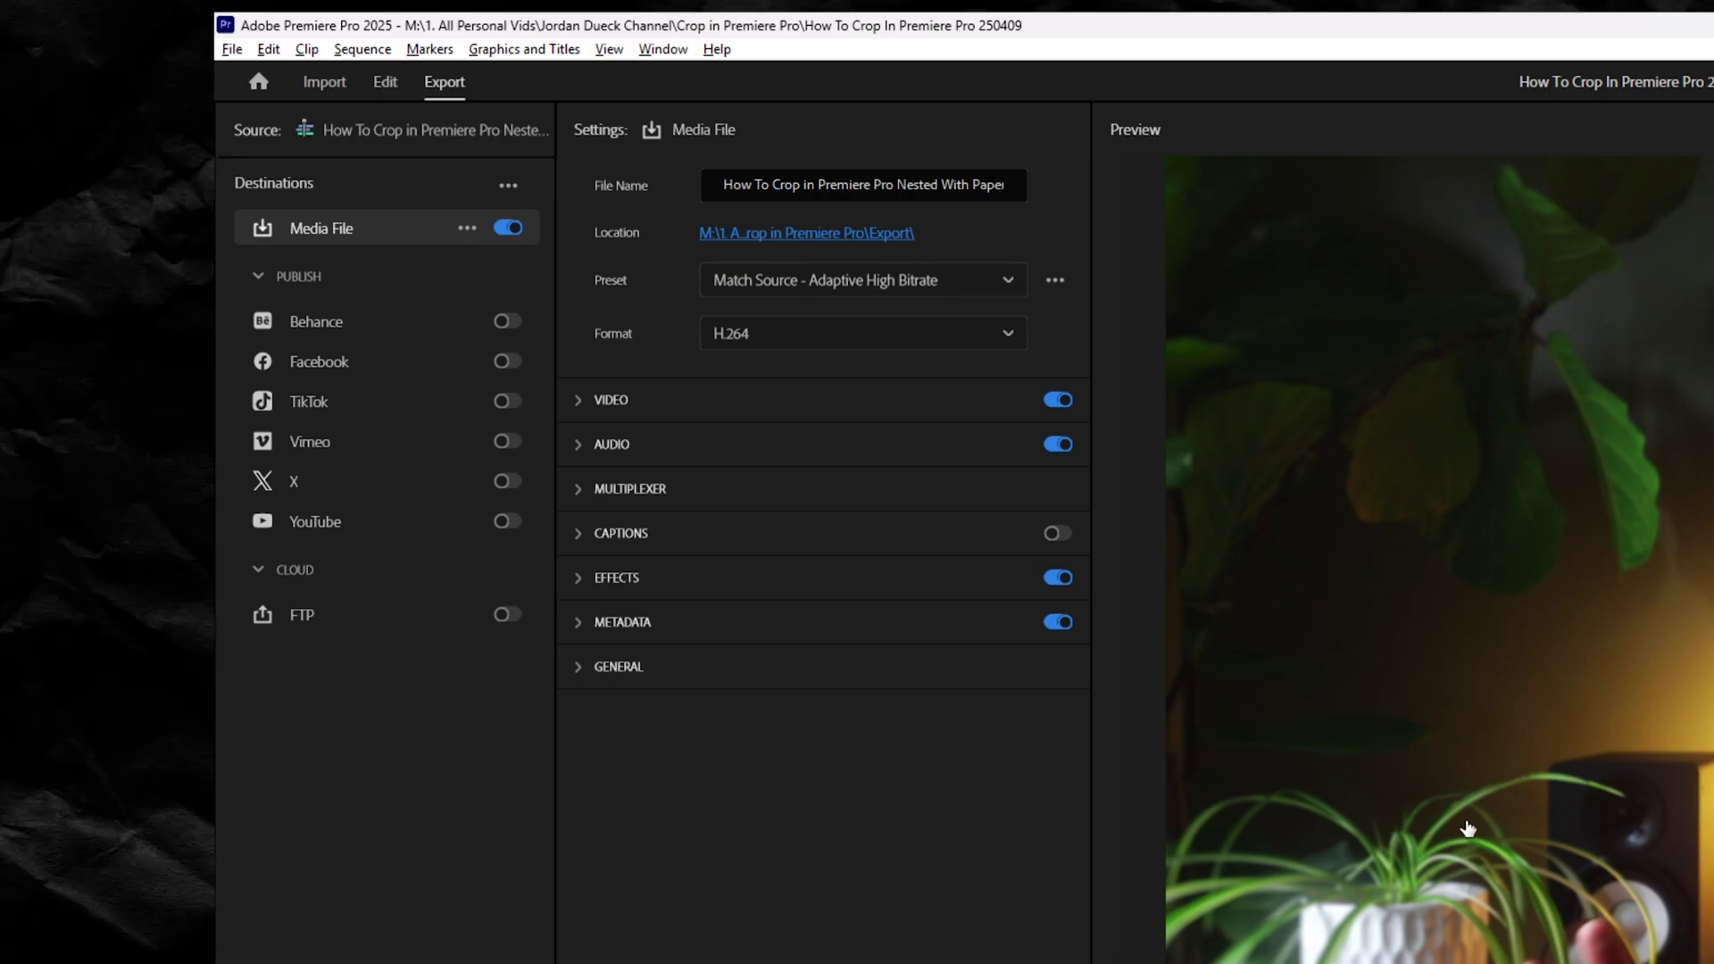
{"action": "left_click", "coordinate": [779, 334]}
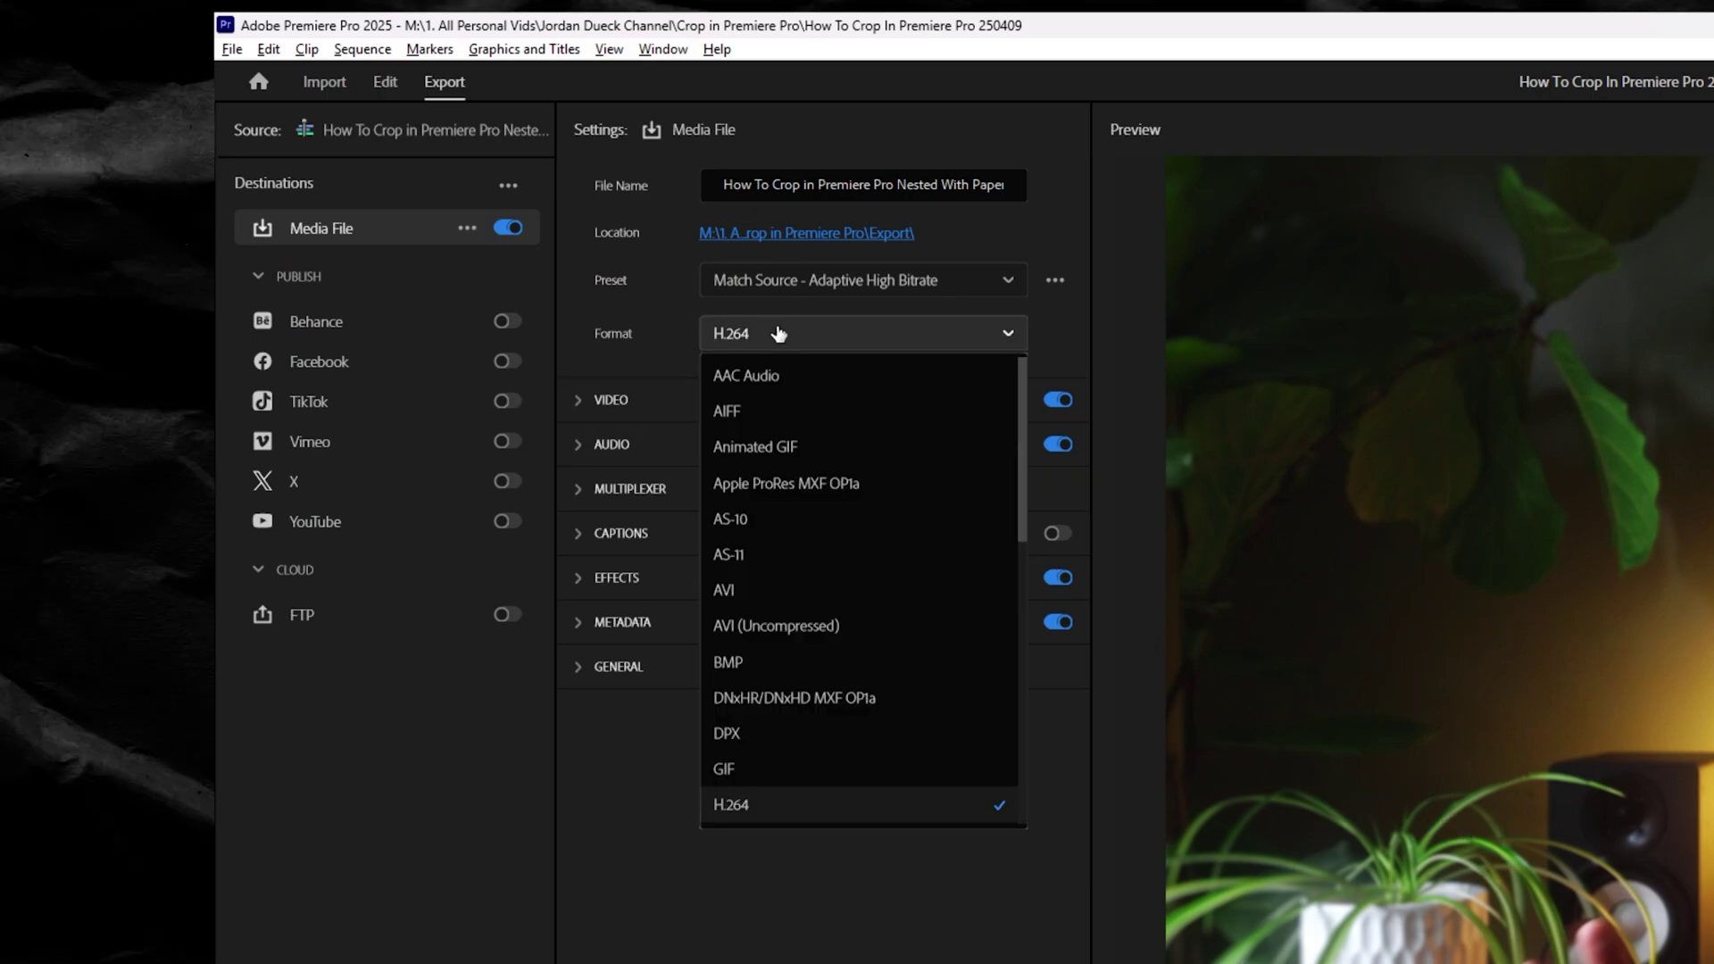
{"action": "left_click", "coordinate": [812, 807]}
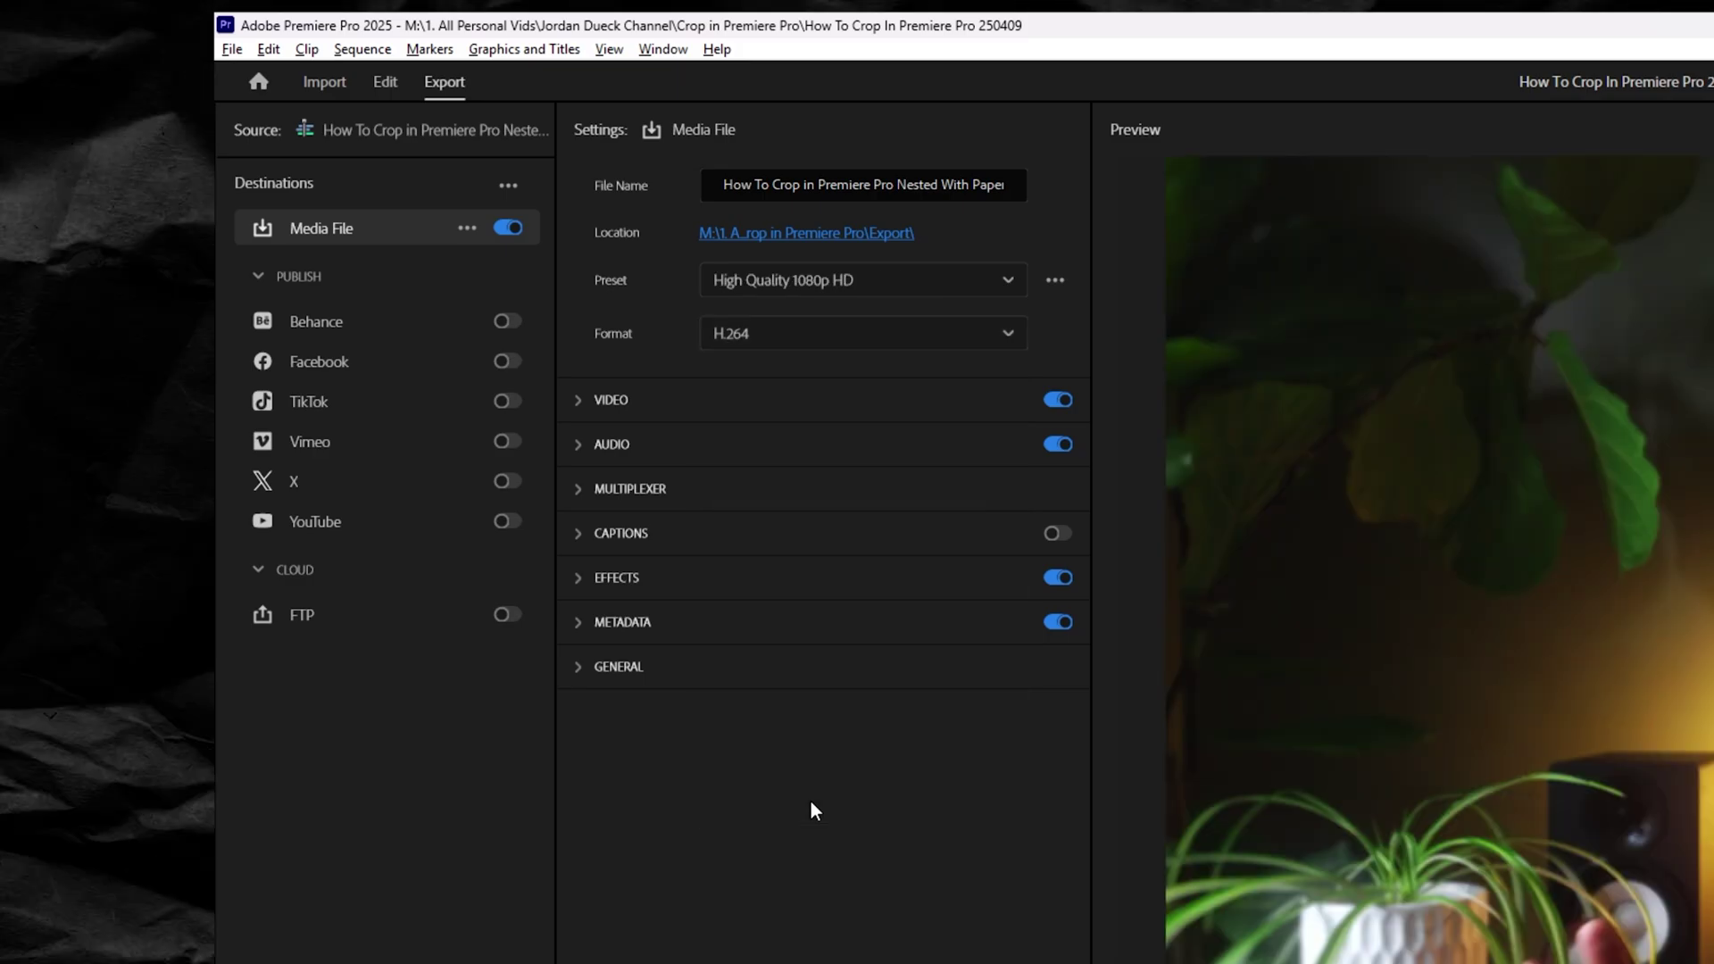
{"action": "left_click", "coordinate": [991, 281]}
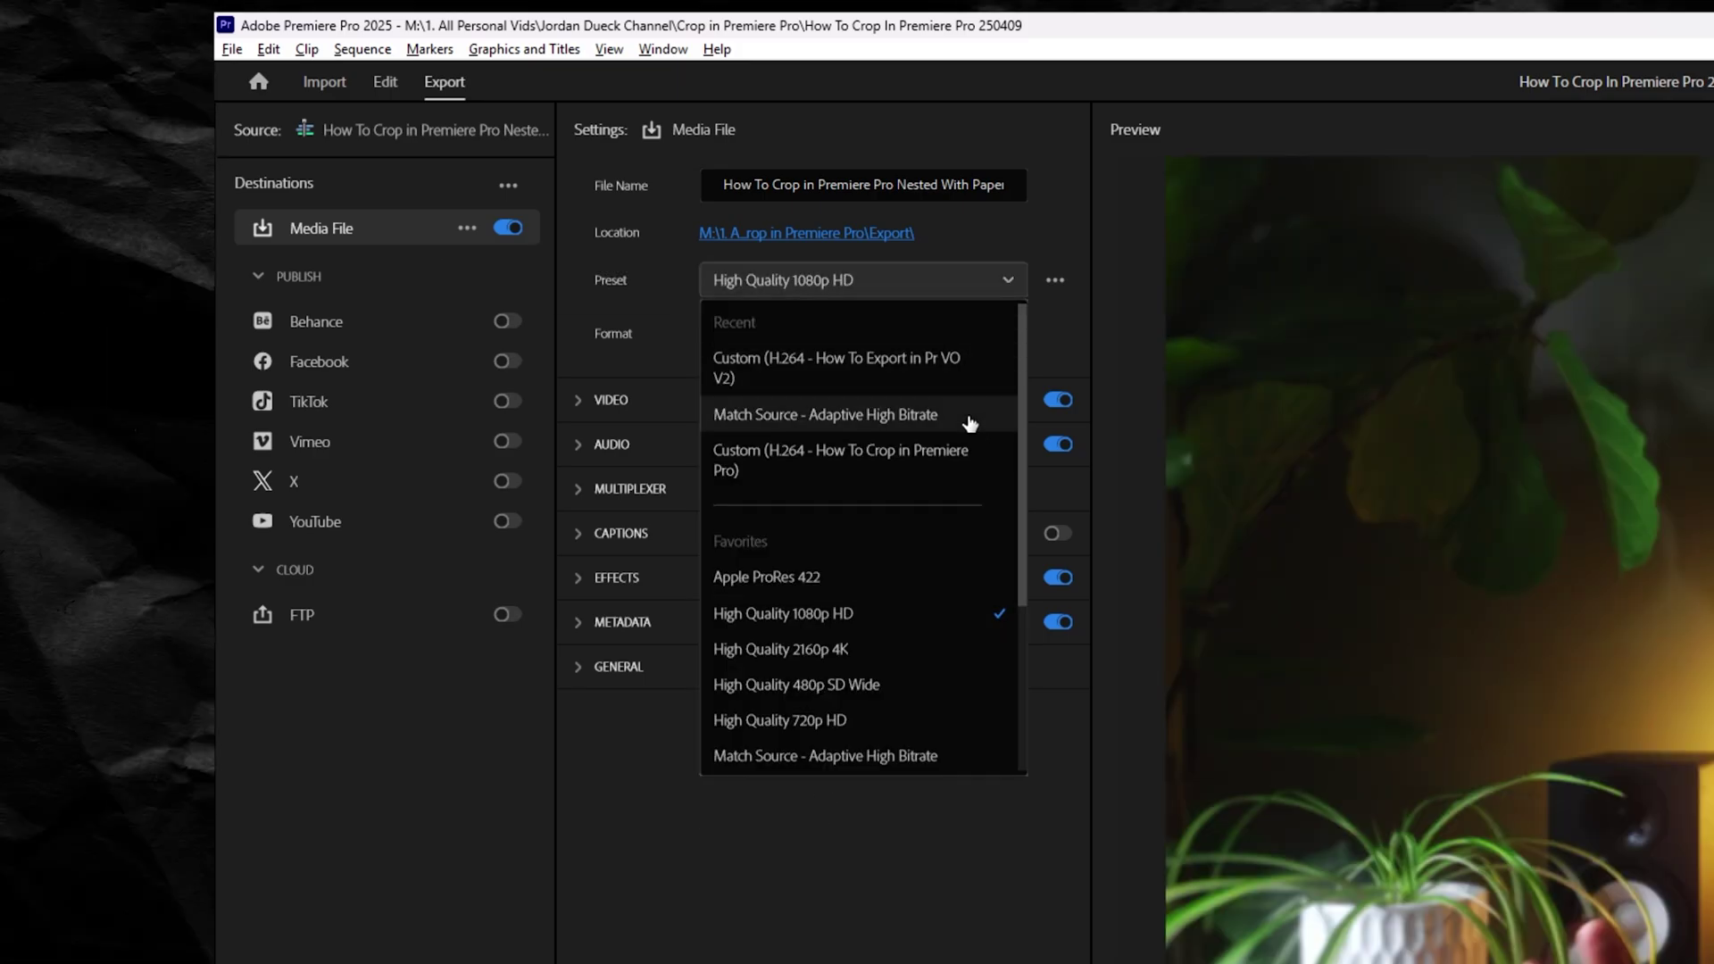
{"action": "left_click_drag", "start_coordinate": [1018, 404], "coordinate": [1021, 533]}
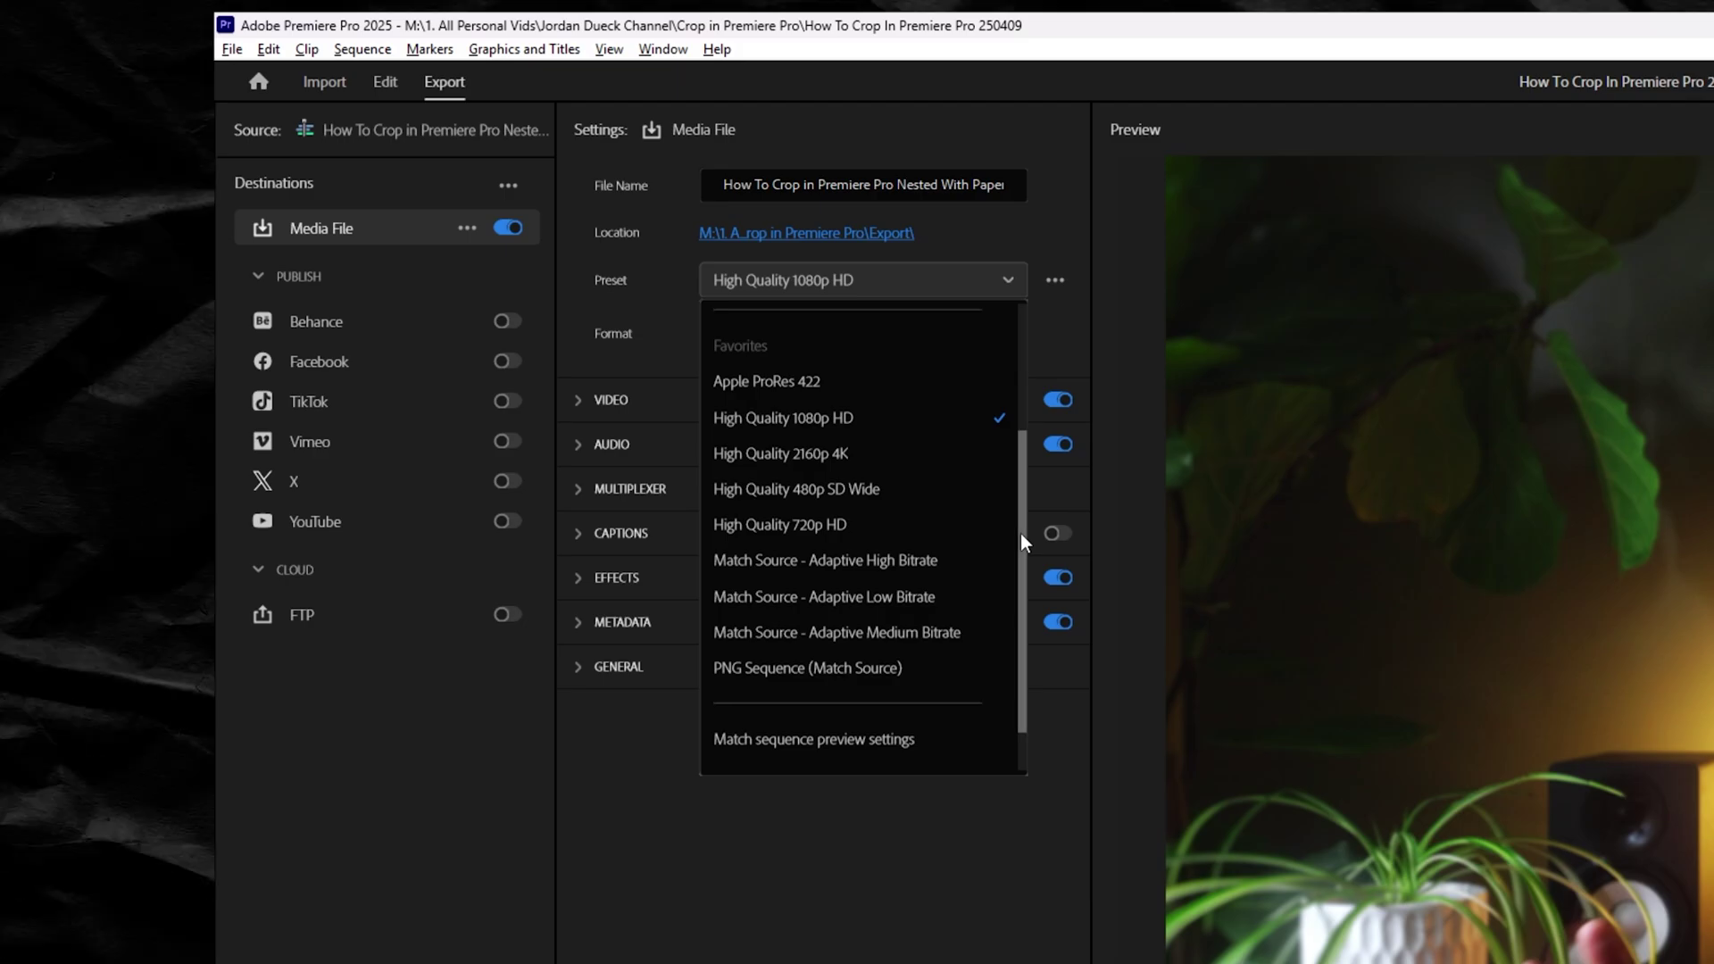
{"action": "left_click", "coordinate": [942, 562]}
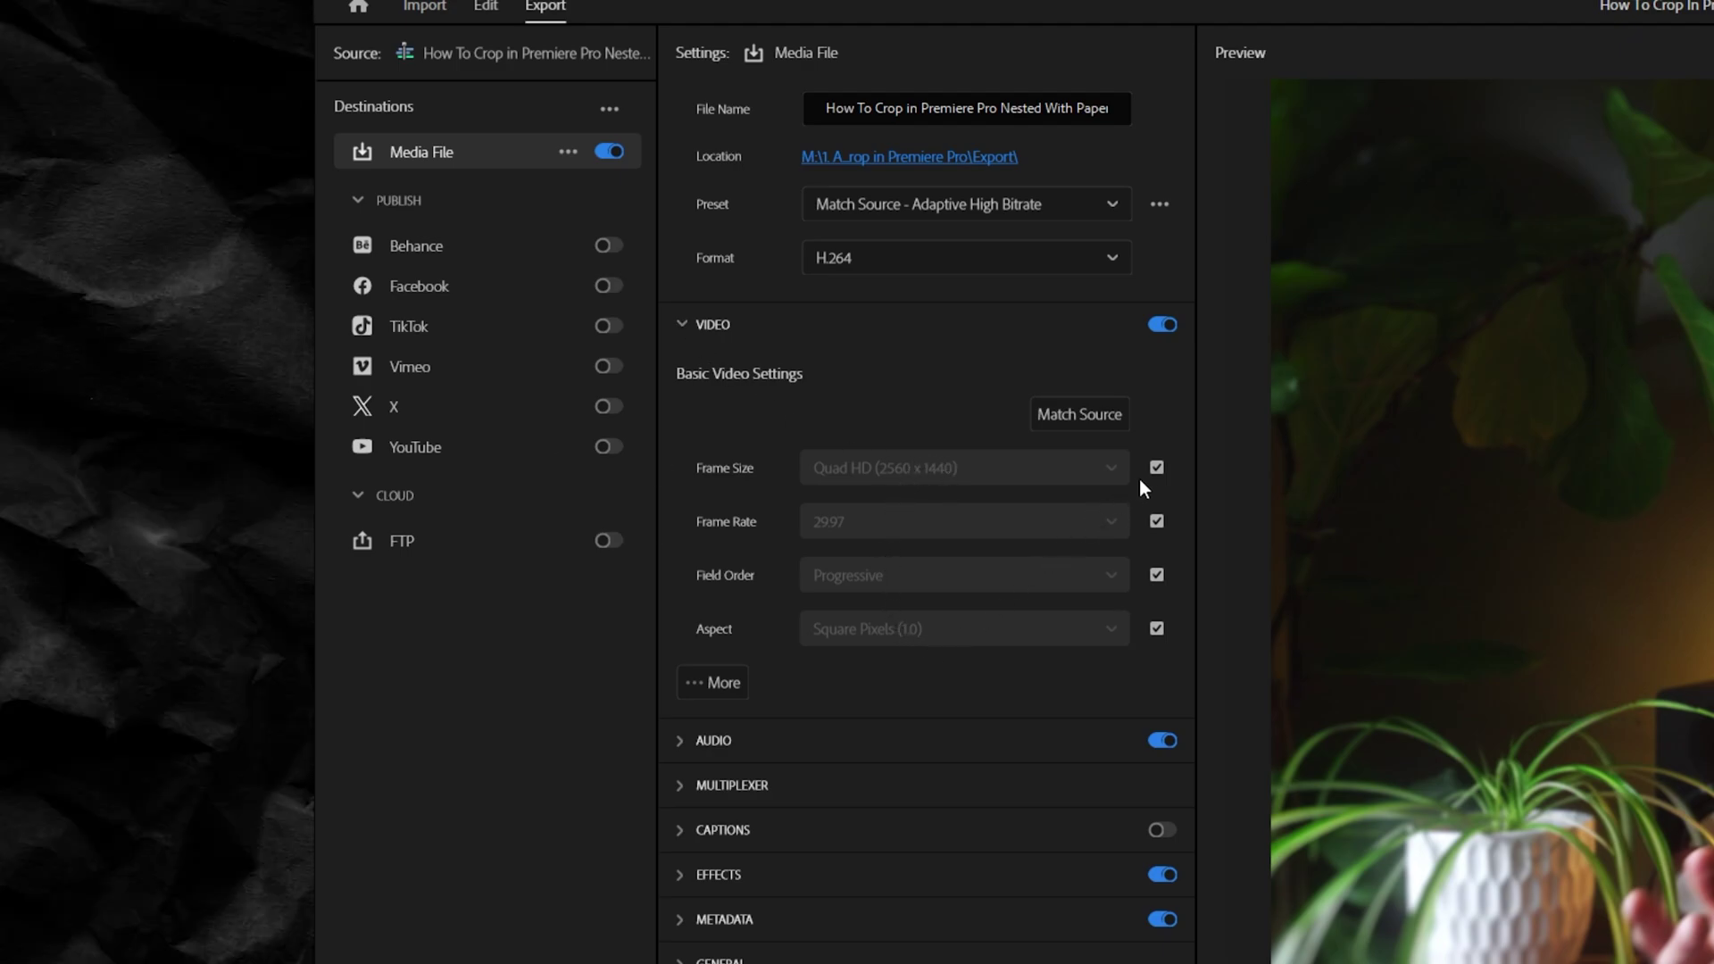
- Turn off source-matched frame size and choose UHD (3840 x 2160)
{"action": "left_click", "coordinate": [1157, 468]}
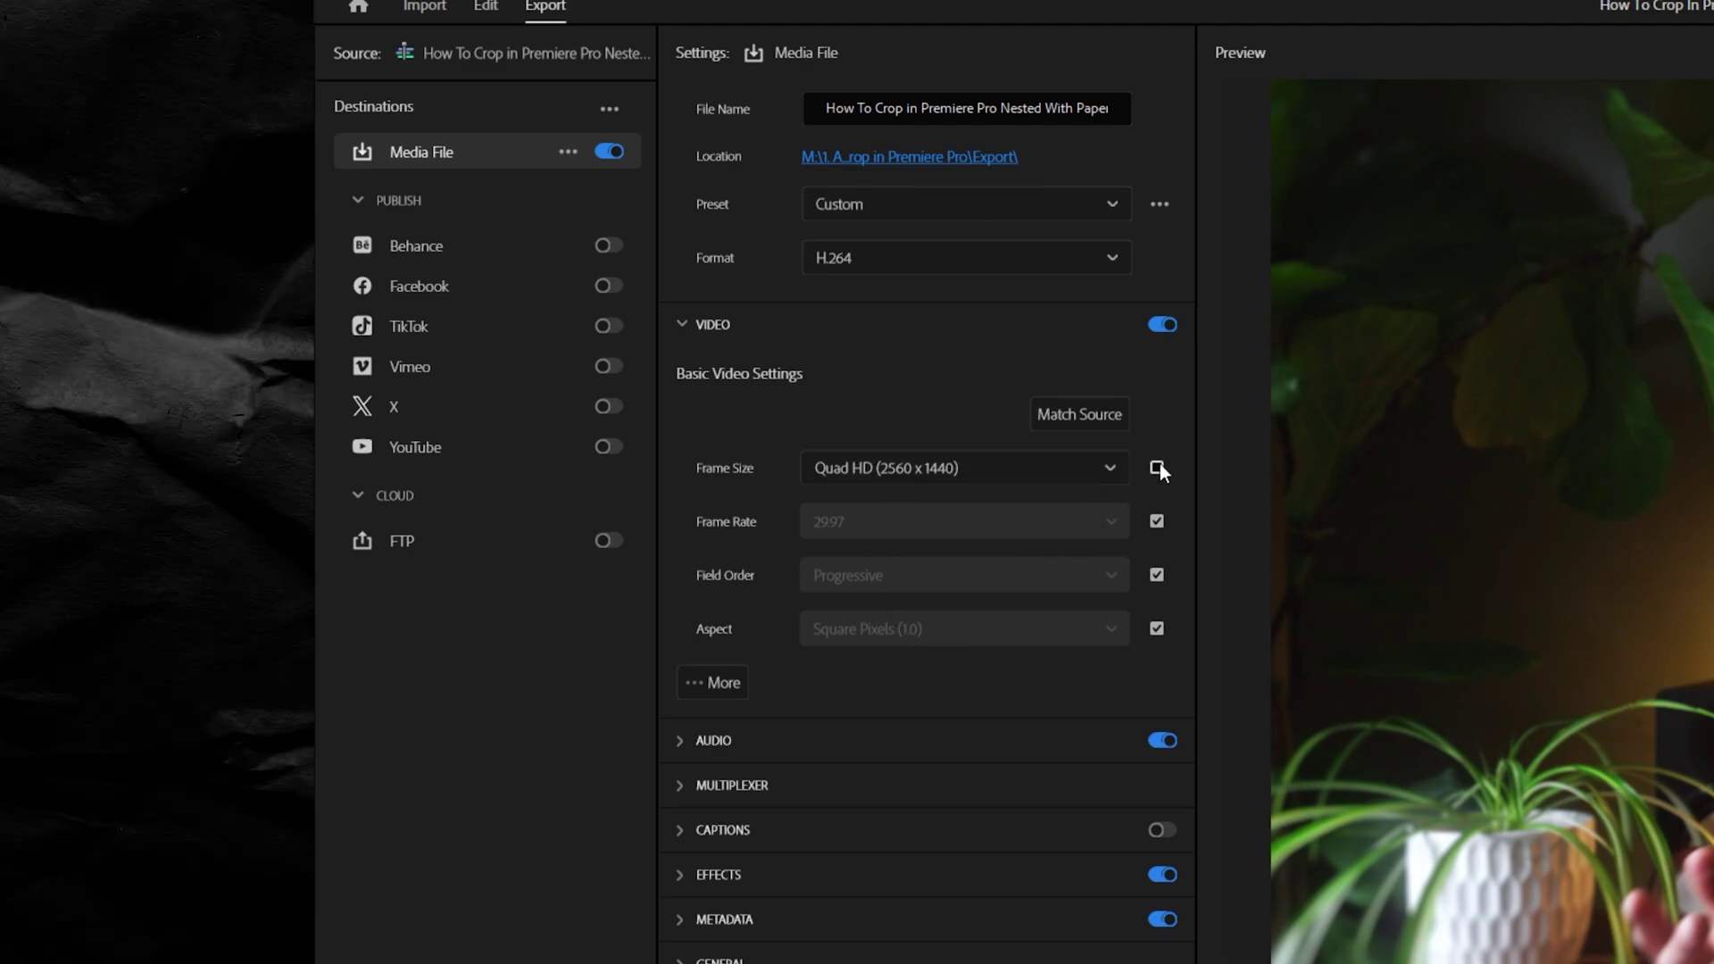
{"action": "left_click", "coordinate": [1108, 470]}
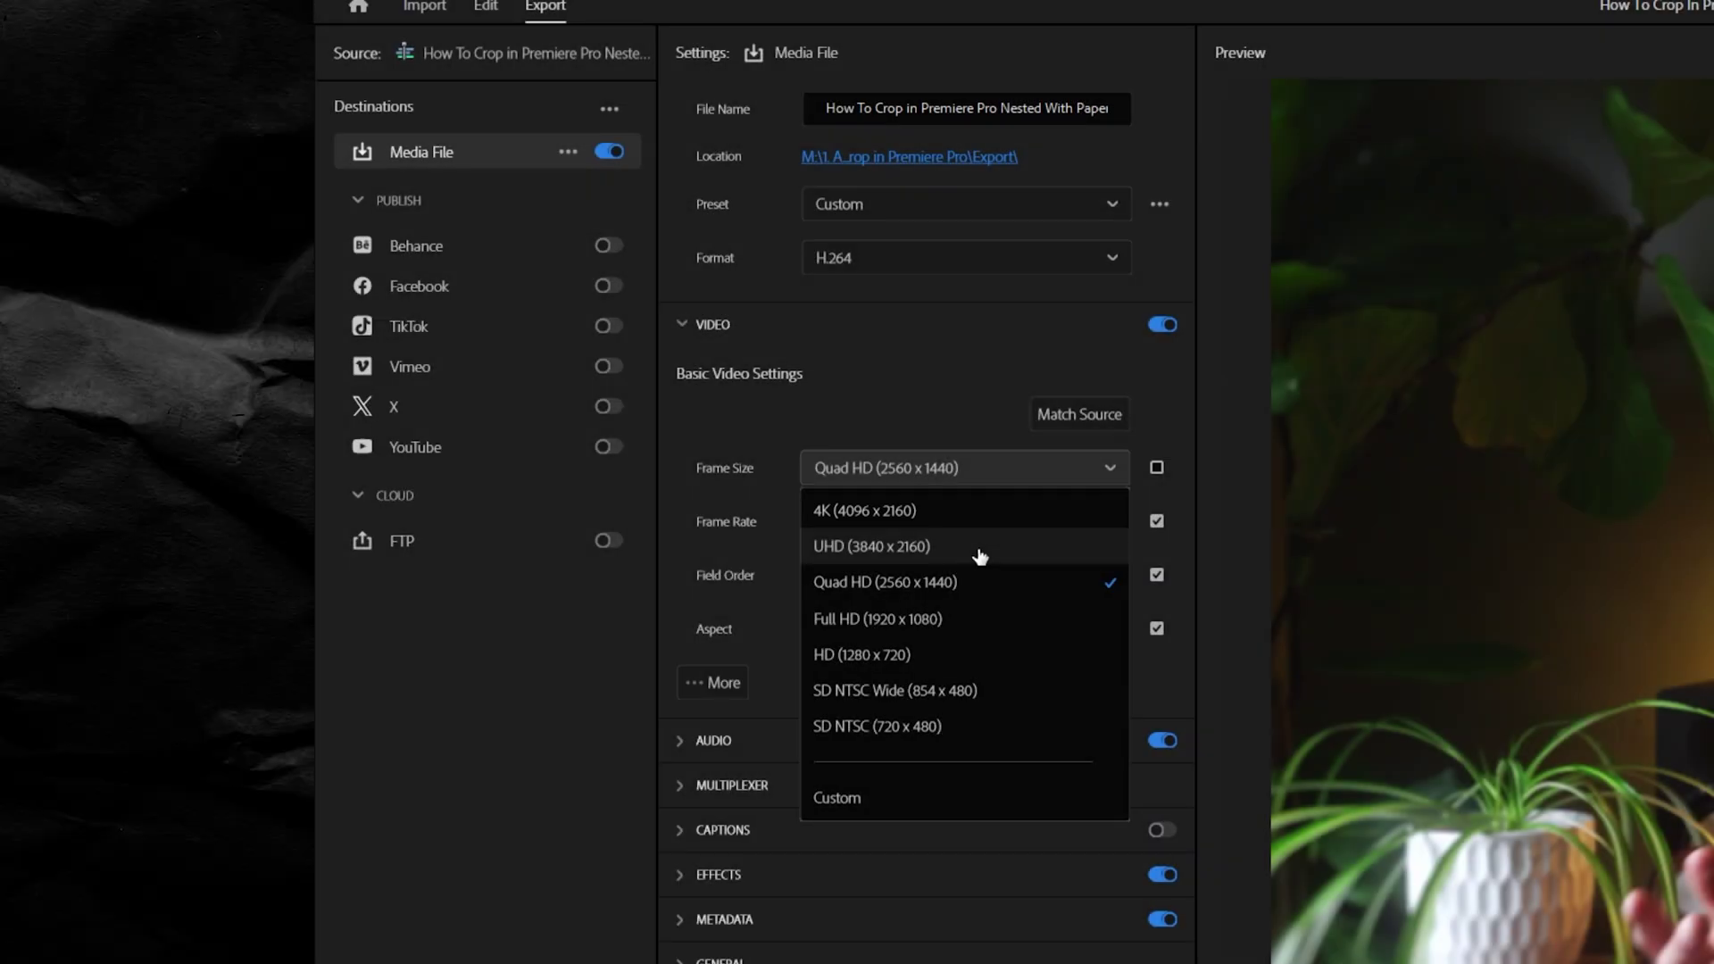
{"action": "left_click", "coordinate": [1109, 472]}
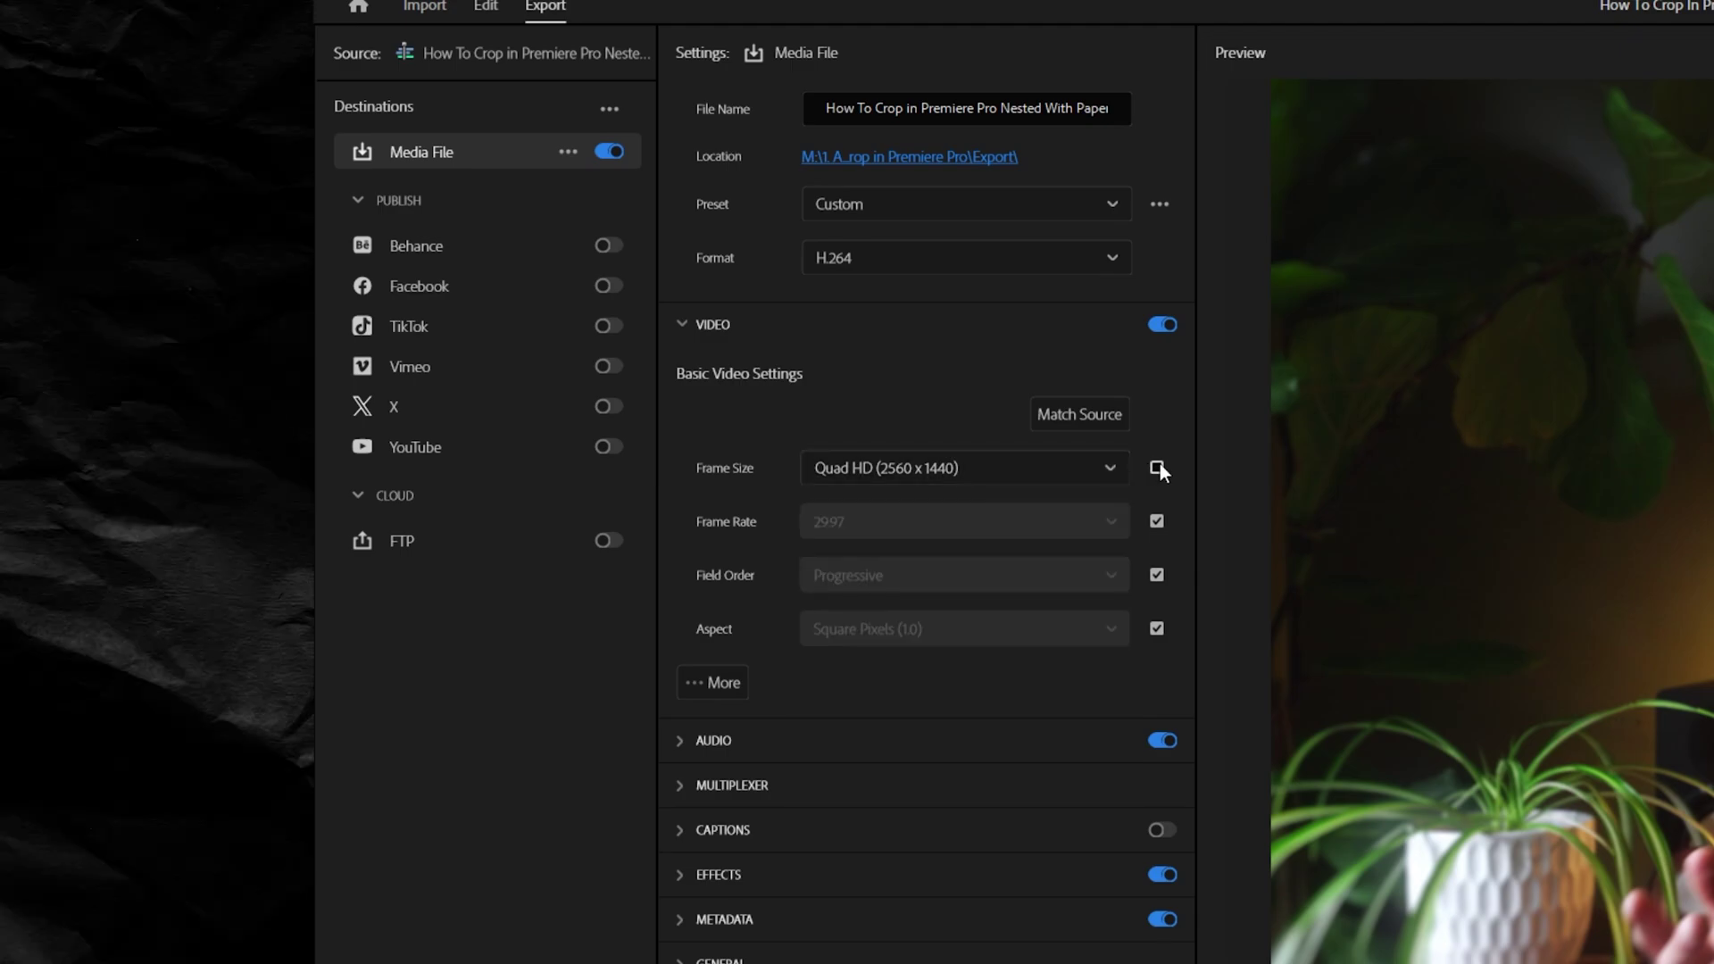
{"action": "left_click", "coordinate": [1108, 469]}
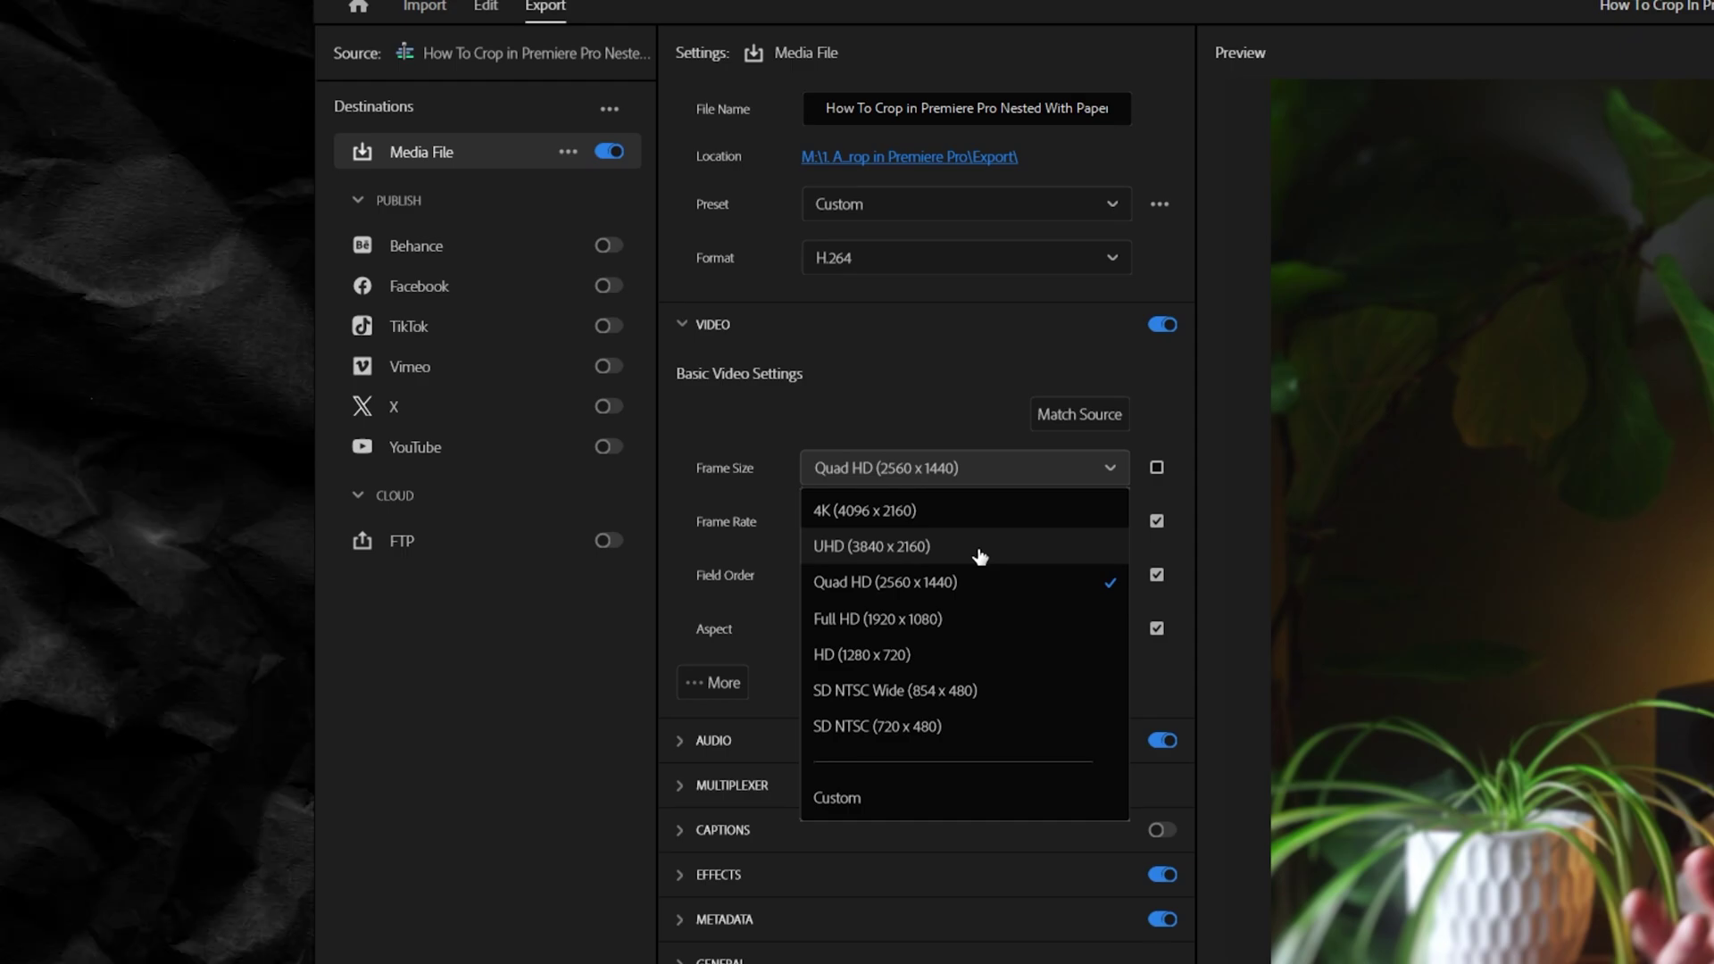
{"action": "left_click", "coordinate": [979, 548]}
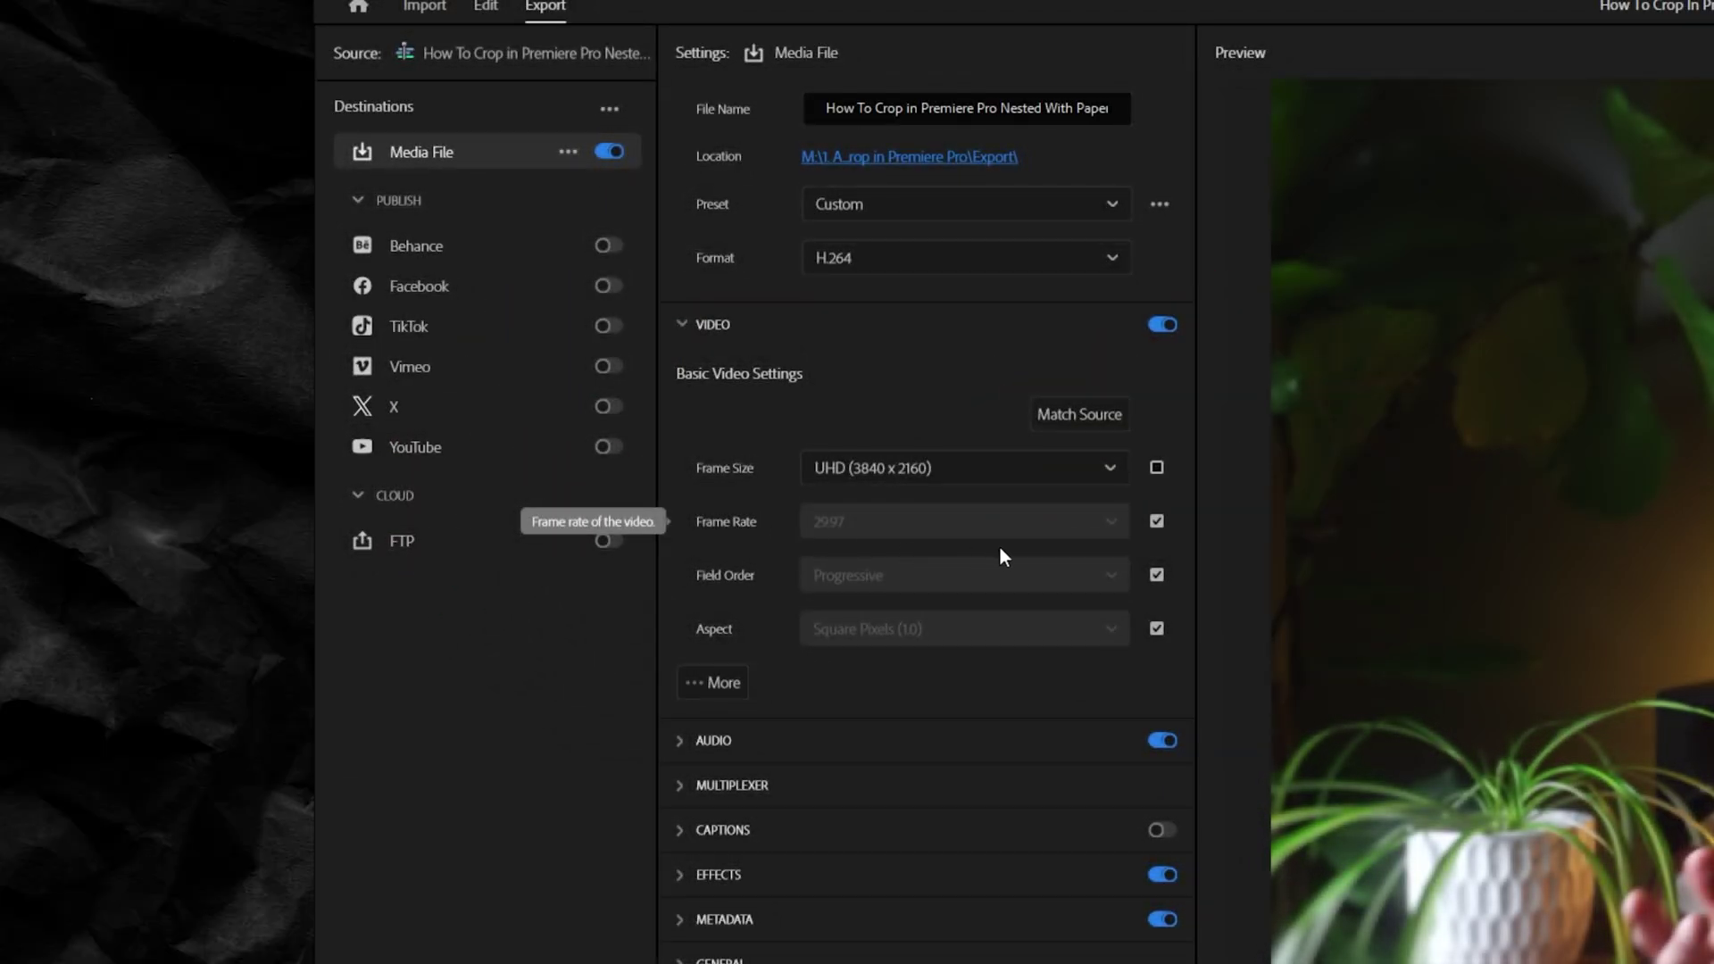
- Leave the frame rate at 29.97 fps, matched to the source
{"action": "left_click", "coordinate": [1157, 522]}
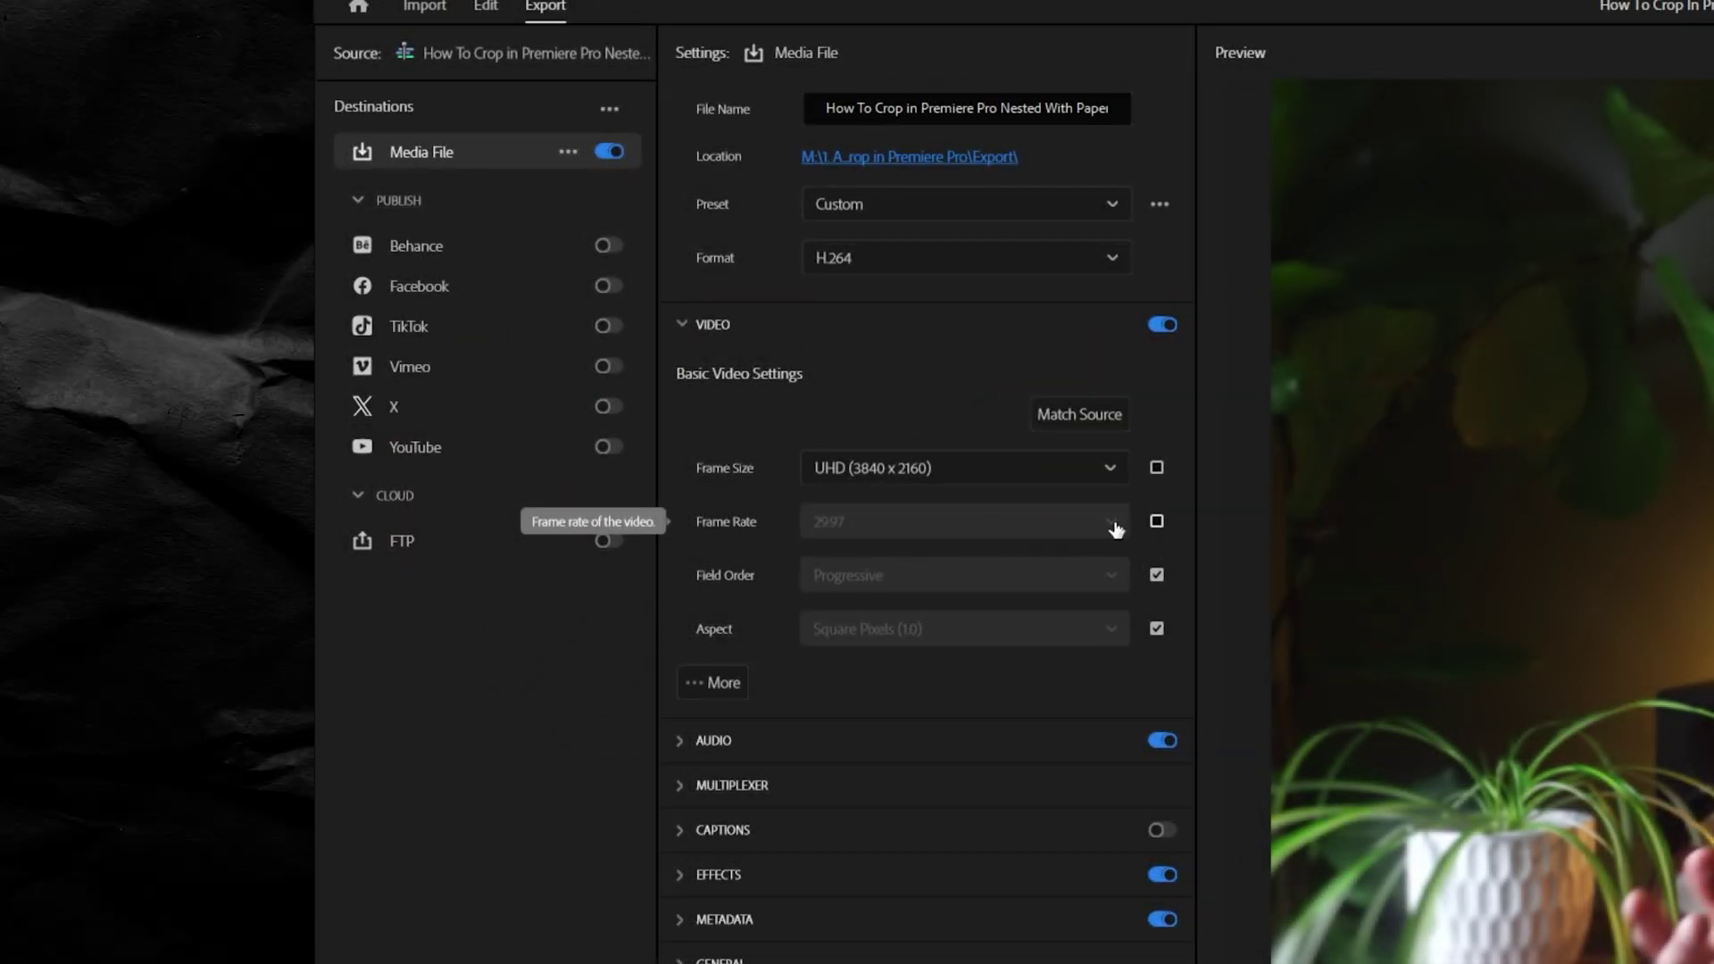
{"action": "left_click", "coordinate": [1110, 524]}
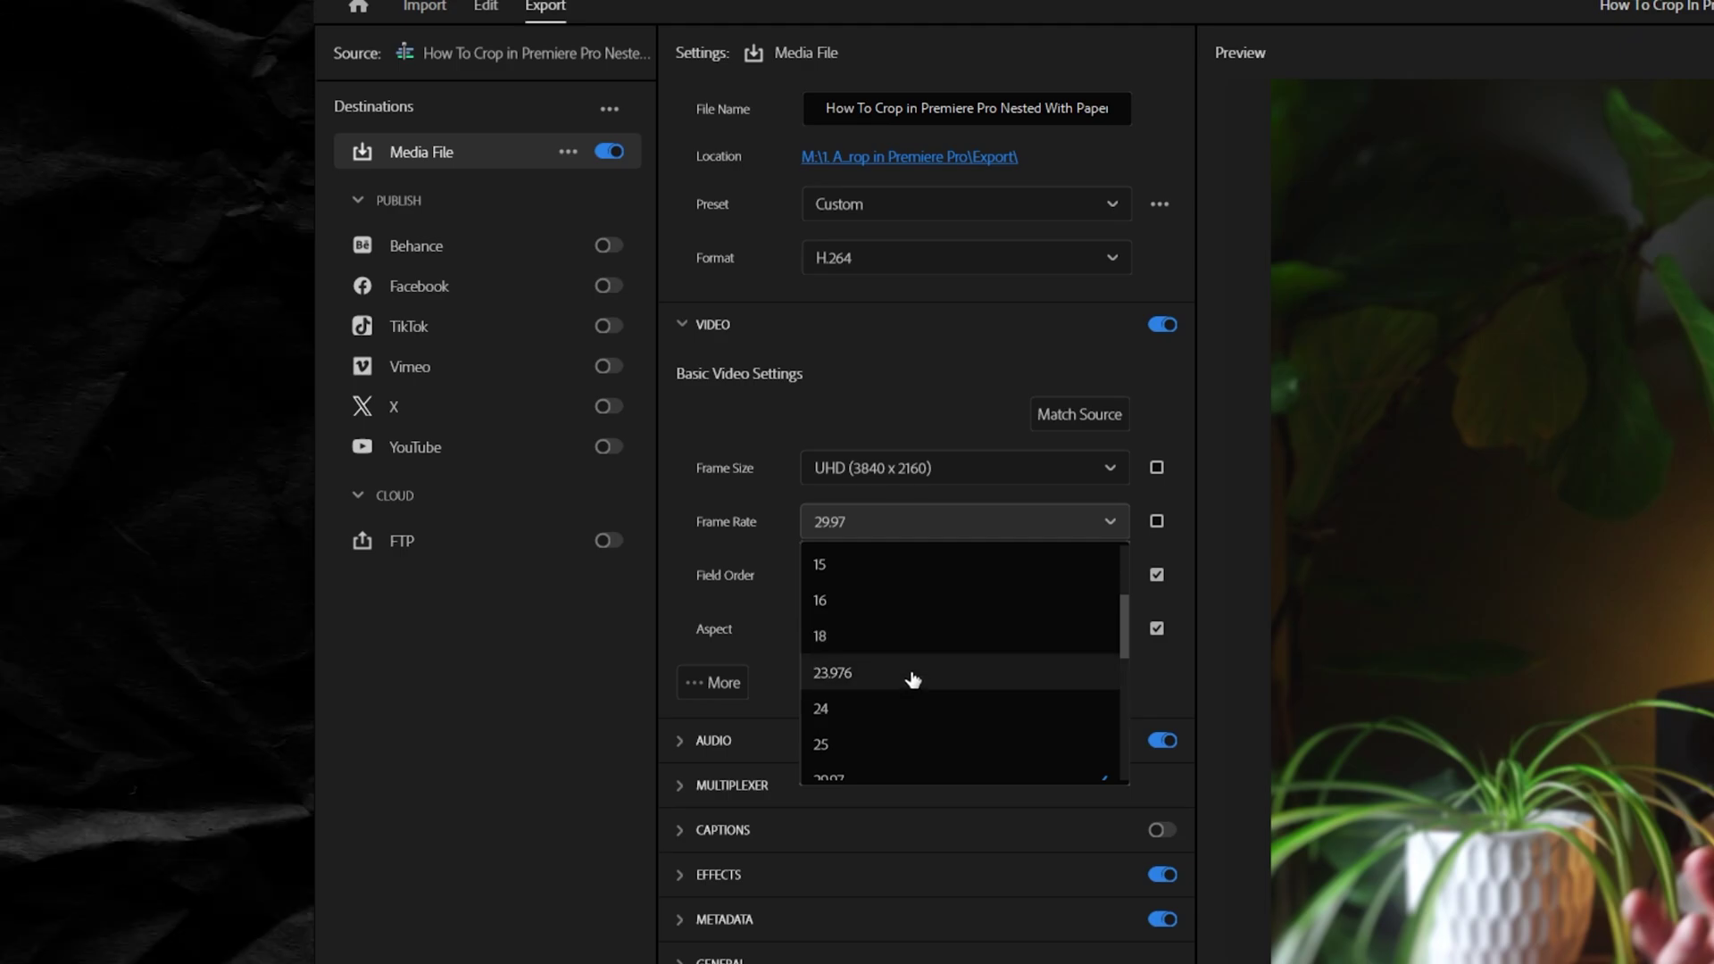
{"action": "left_click", "coordinate": [1181, 498]}
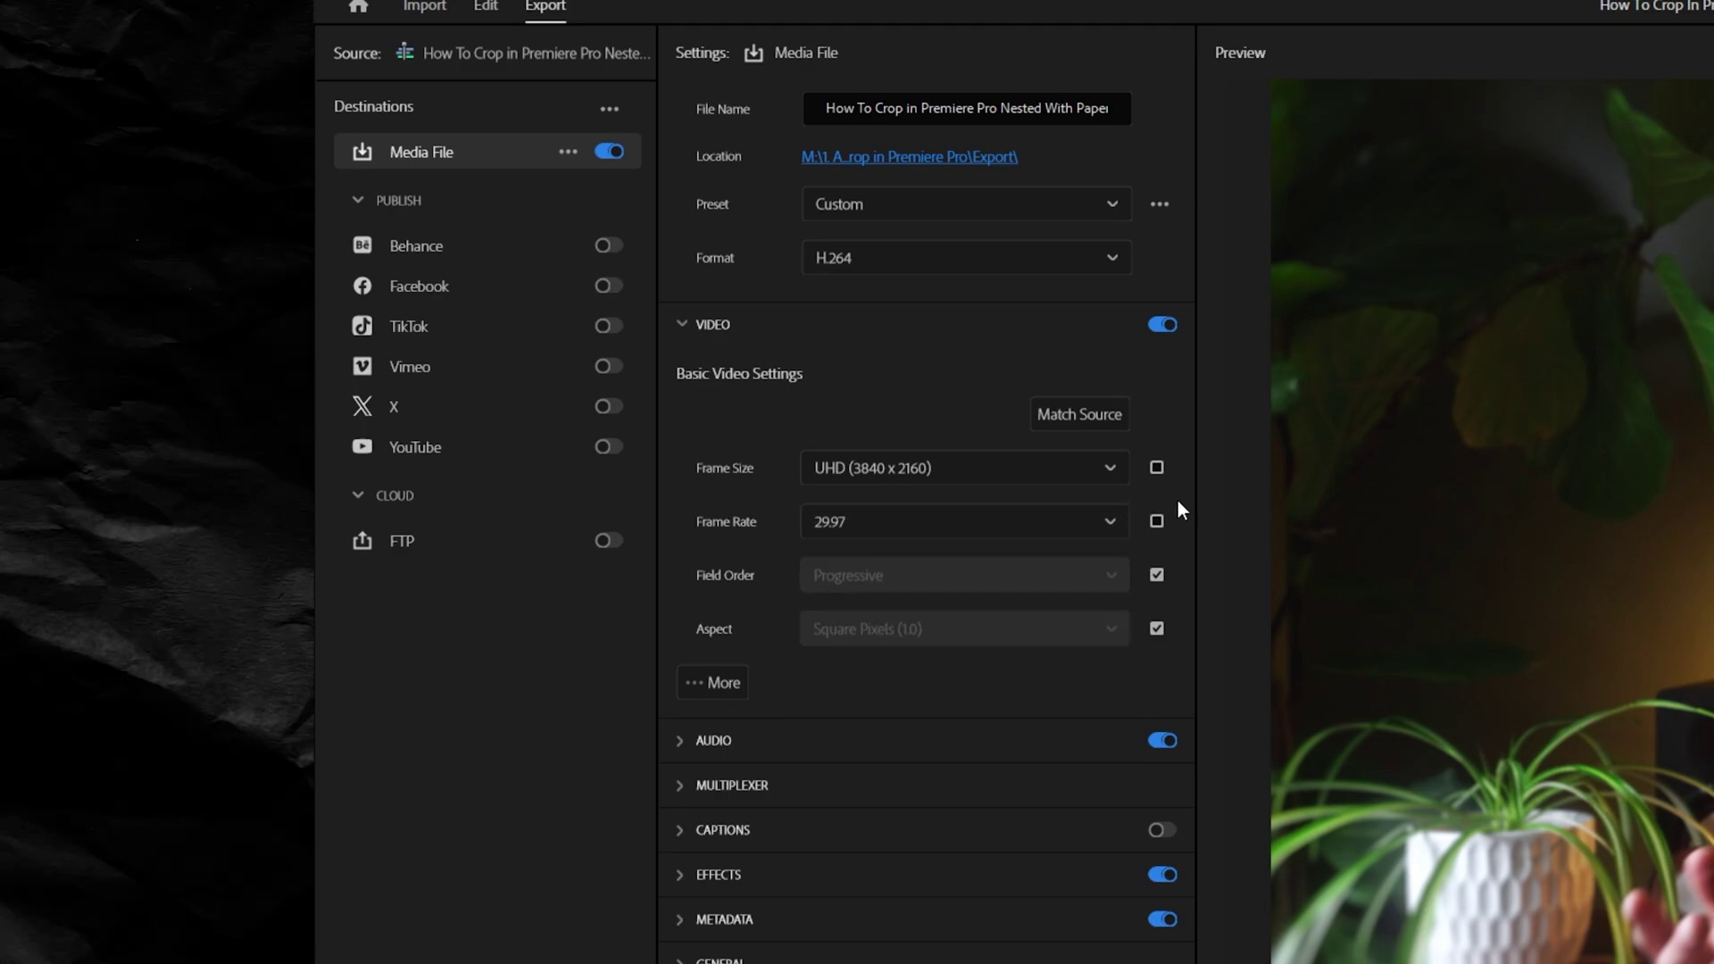
{"action": "left_click", "coordinate": [1156, 521]}
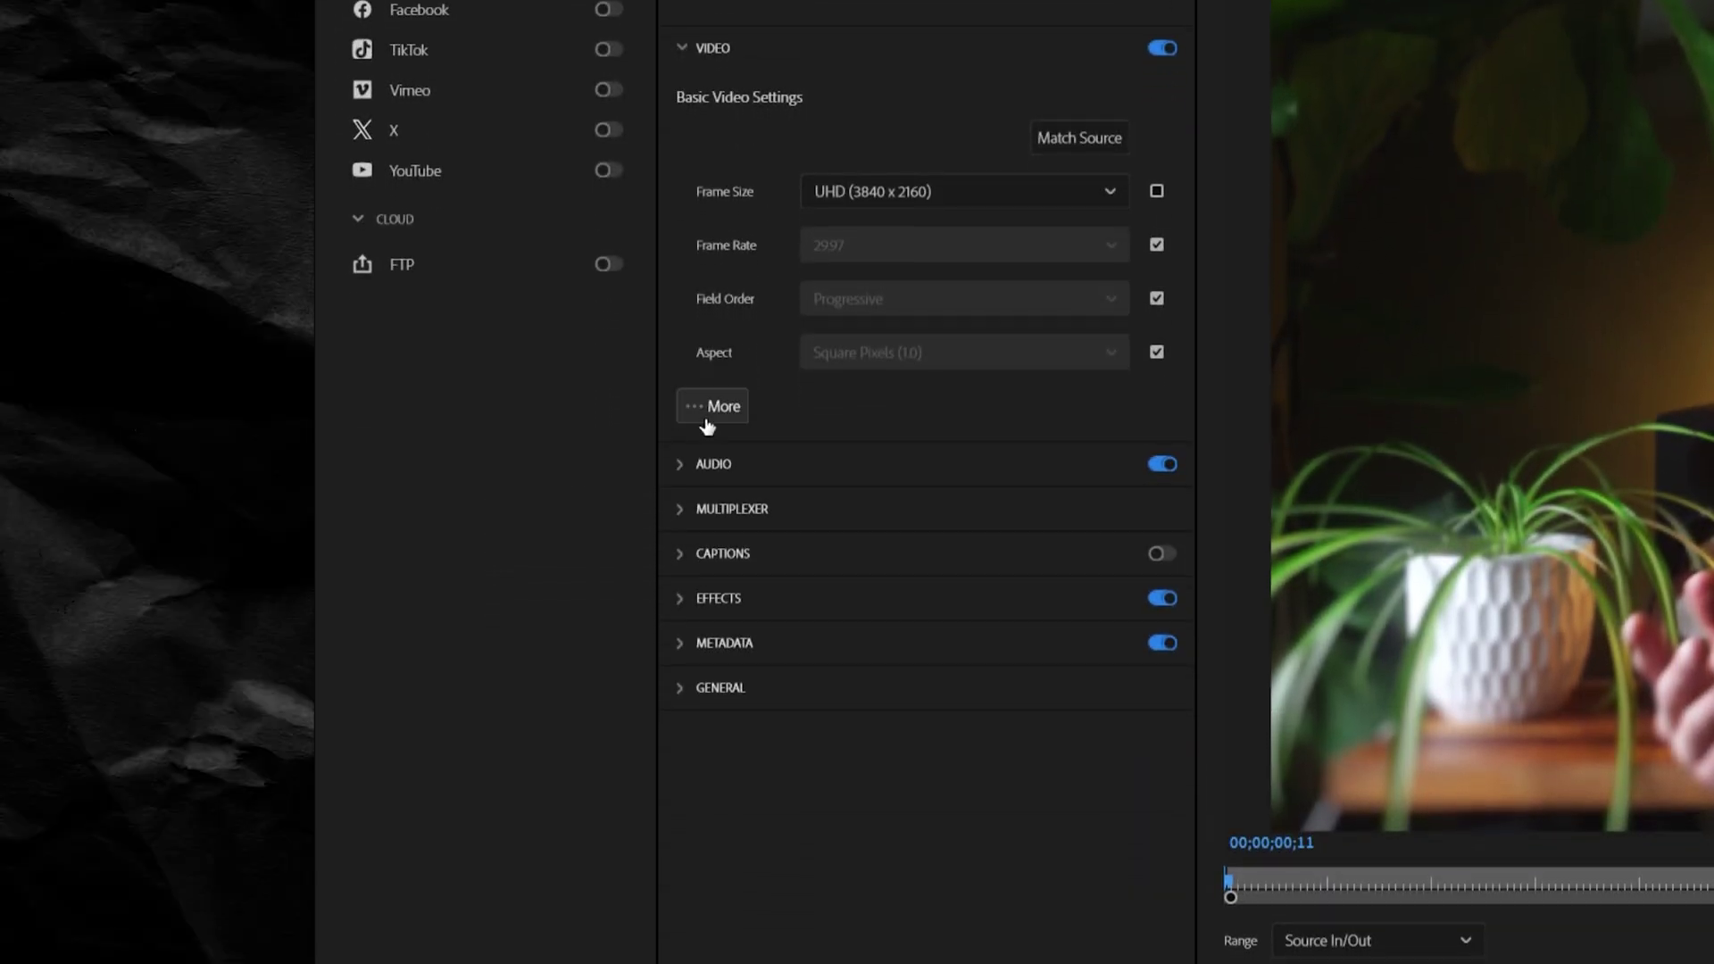
- Enable Render at Maximum Depth and Use Maximum Render Quality
{"action": "left_click", "coordinate": [710, 683]}
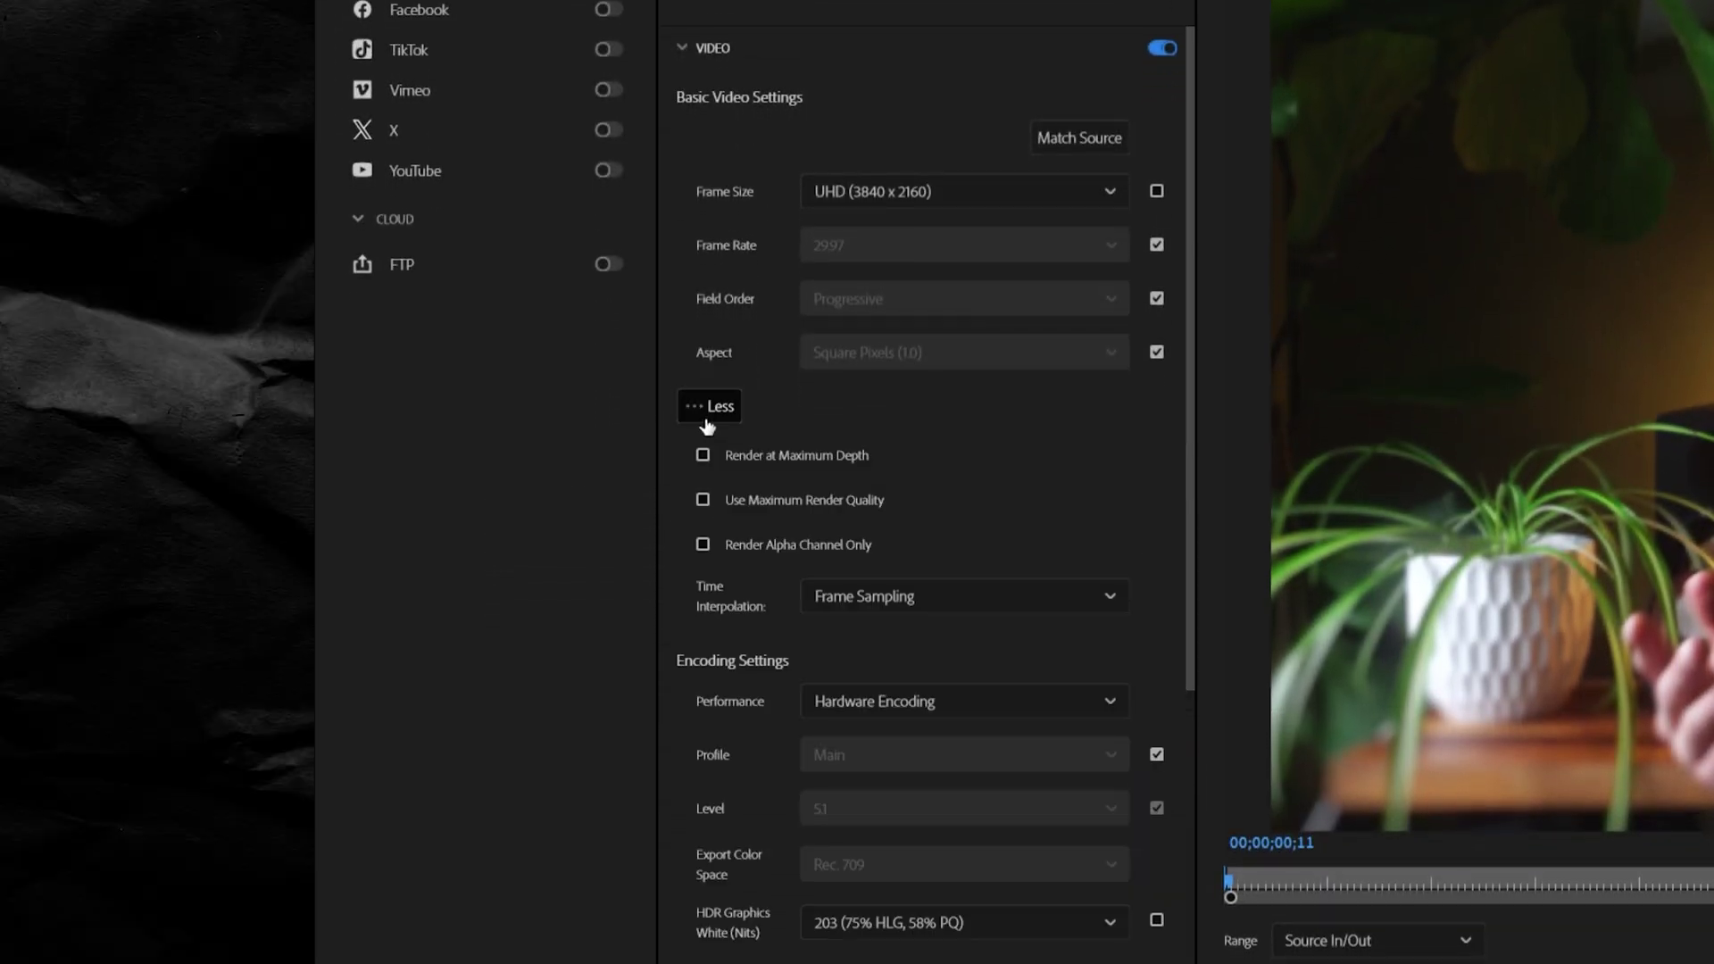
{"action": "left_click", "coordinate": [701, 455]}
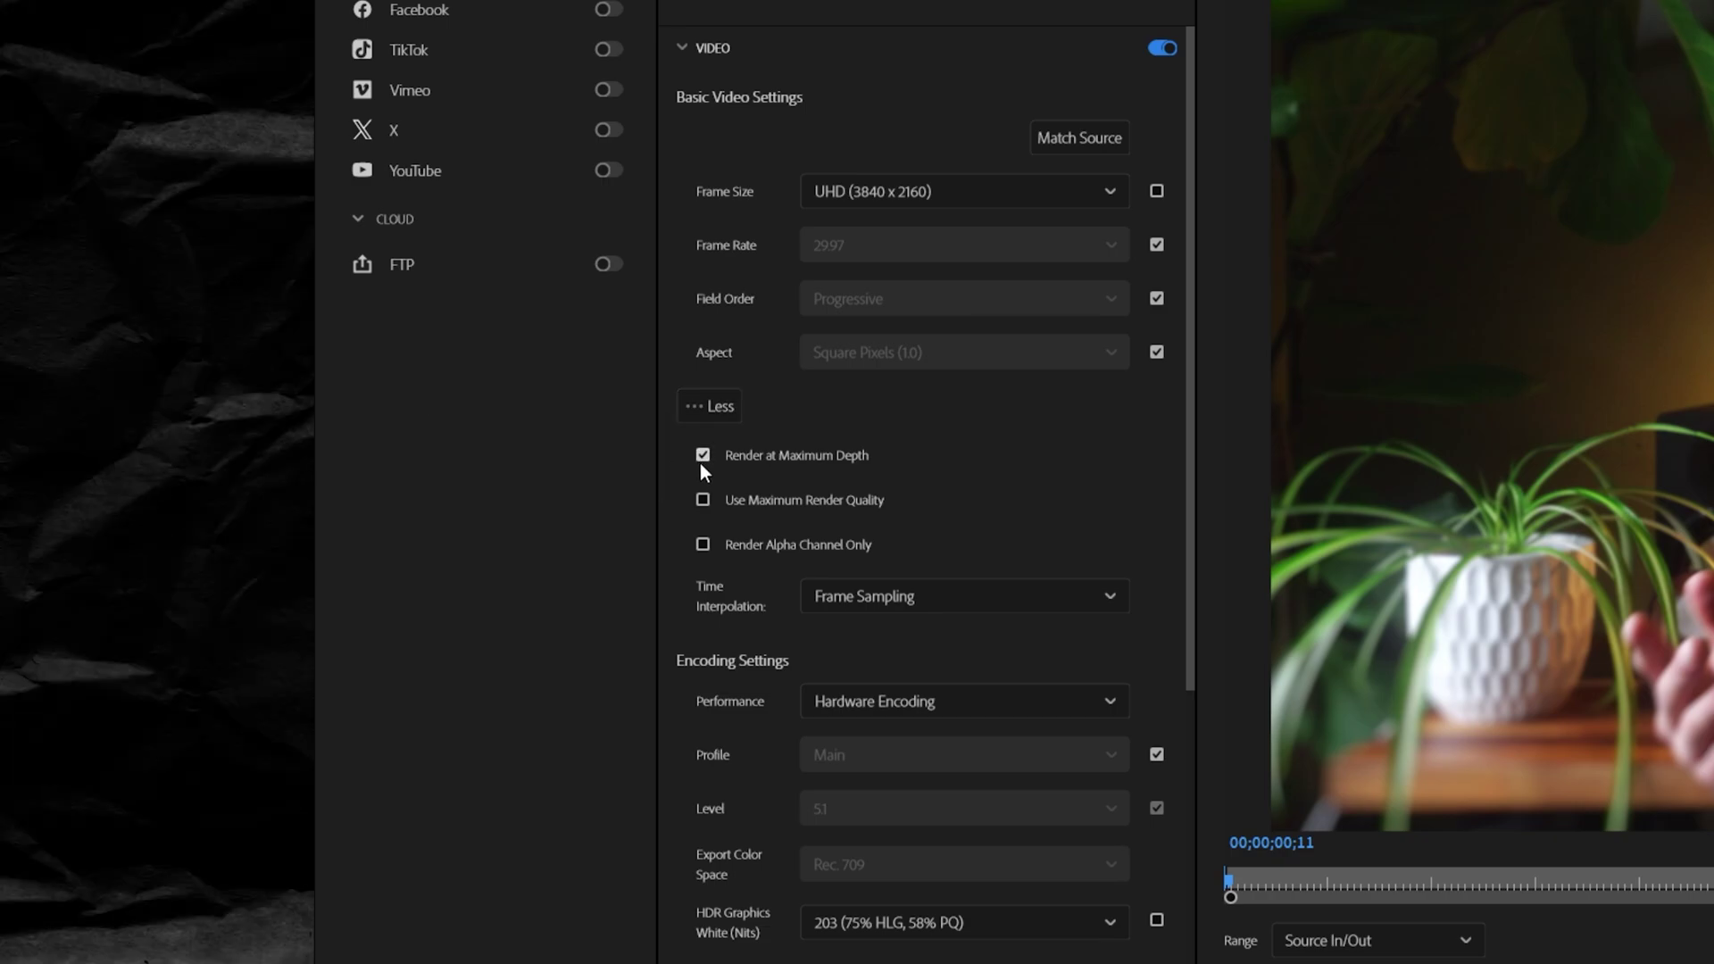
{"action": "left_click", "coordinate": [709, 505]}
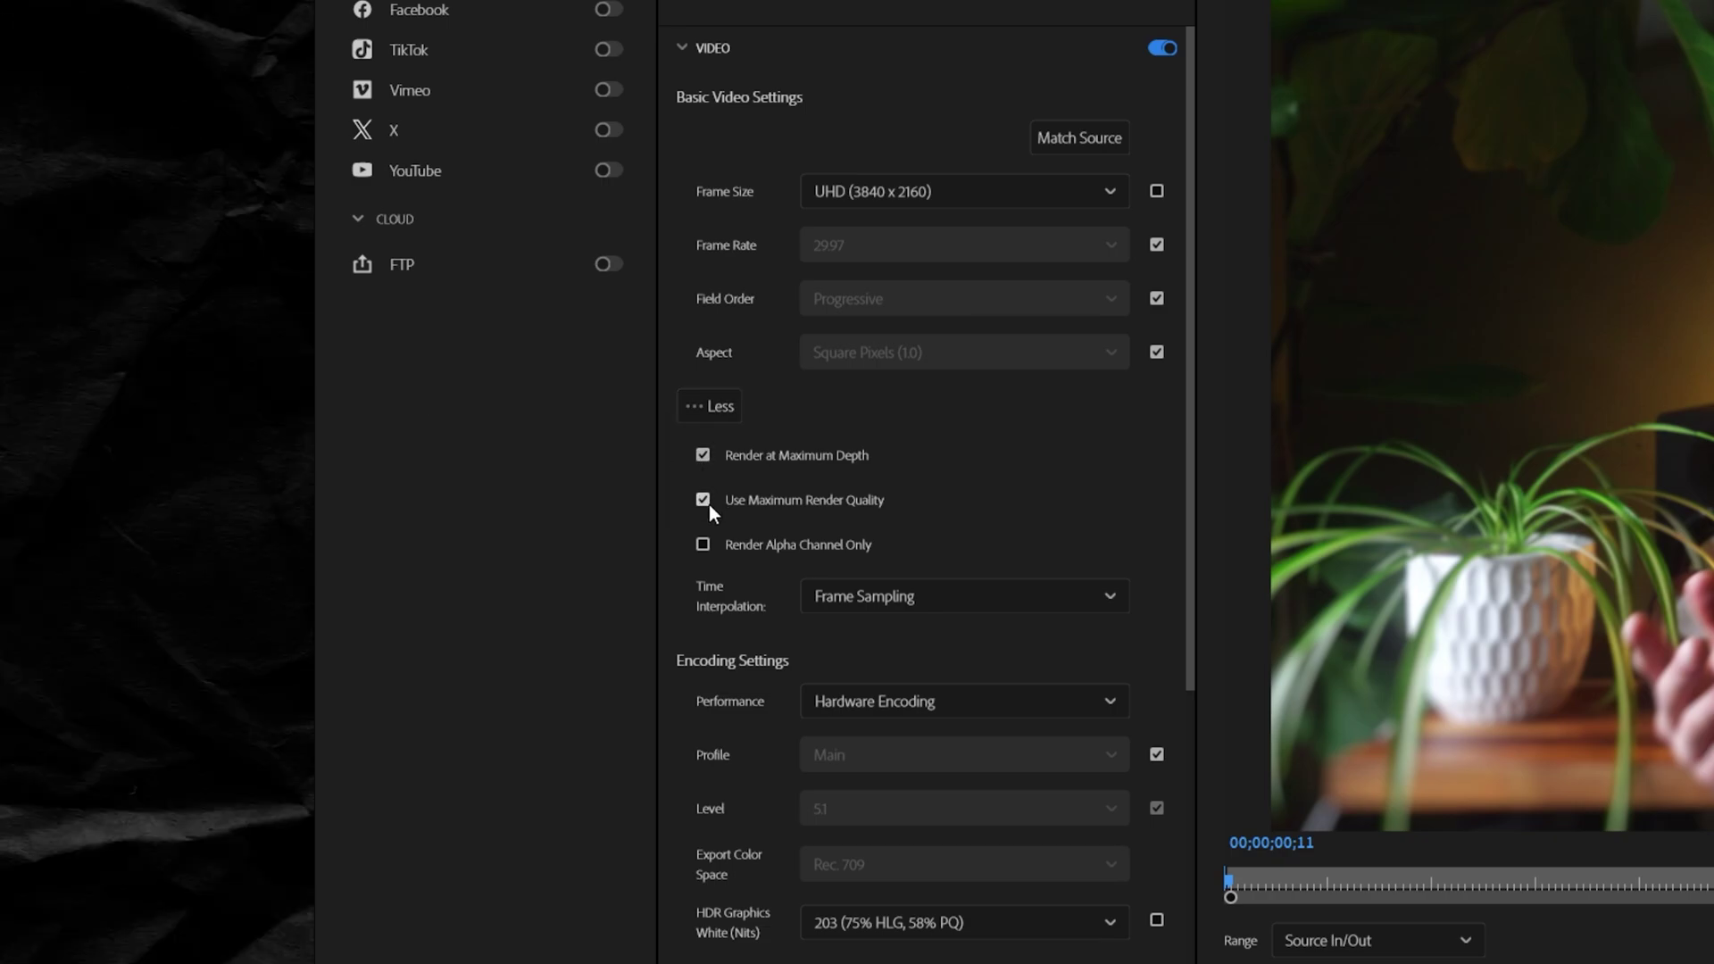
- Unlock Profile and Level from matching the source, choosing High and 5.2
{"action": "left_click_drag", "start_coordinate": [1192, 486], "coordinate": [1175, 668]}
{"action": "left_click", "coordinate": [1156, 456]}
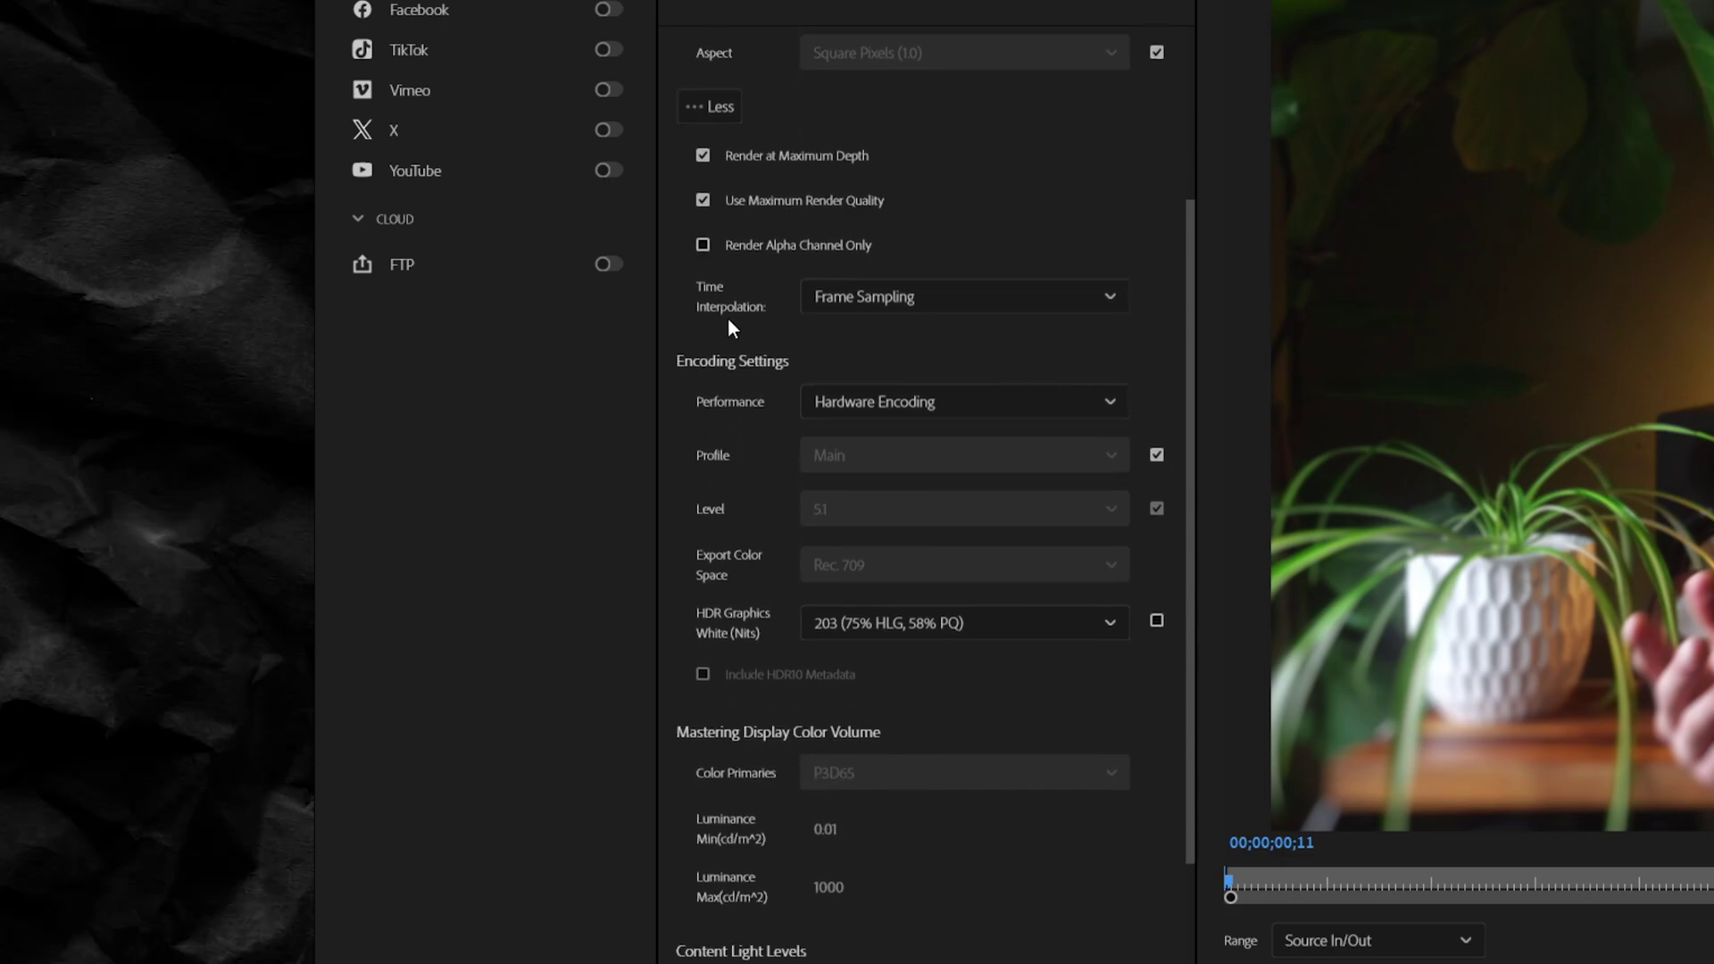
{"action": "mouse_move", "coordinate": [736, 407]}
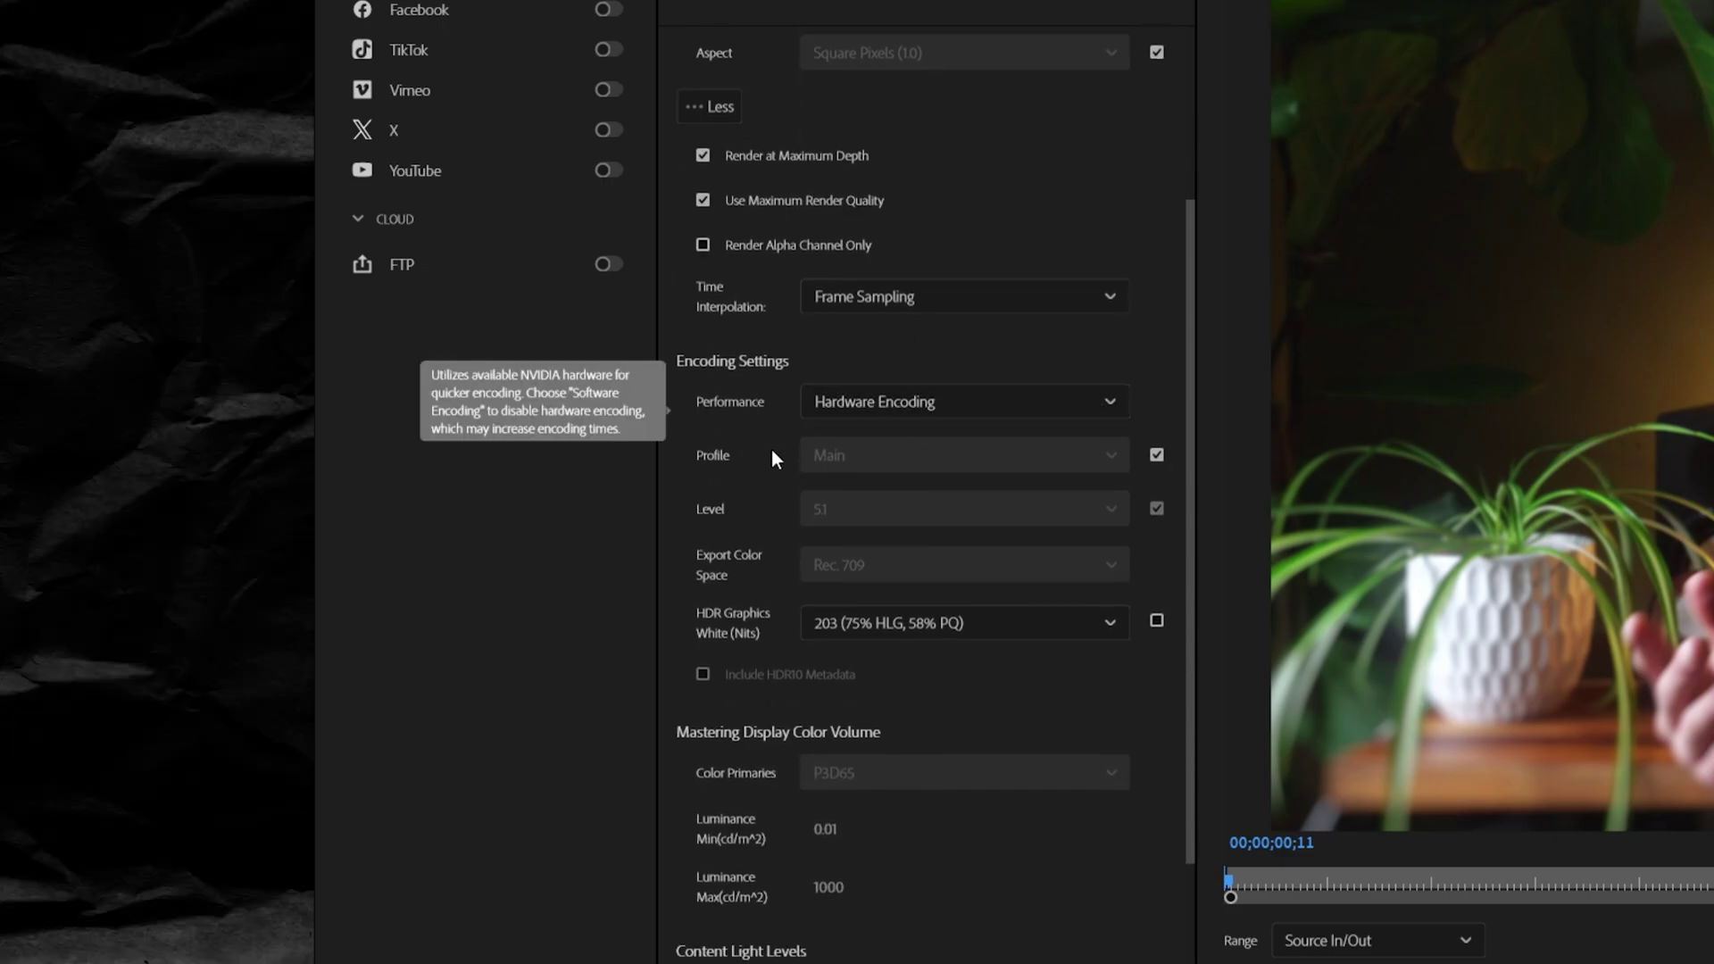
{"action": "left_click", "coordinate": [1157, 456]}
{"action": "left_click", "coordinate": [1100, 457]}
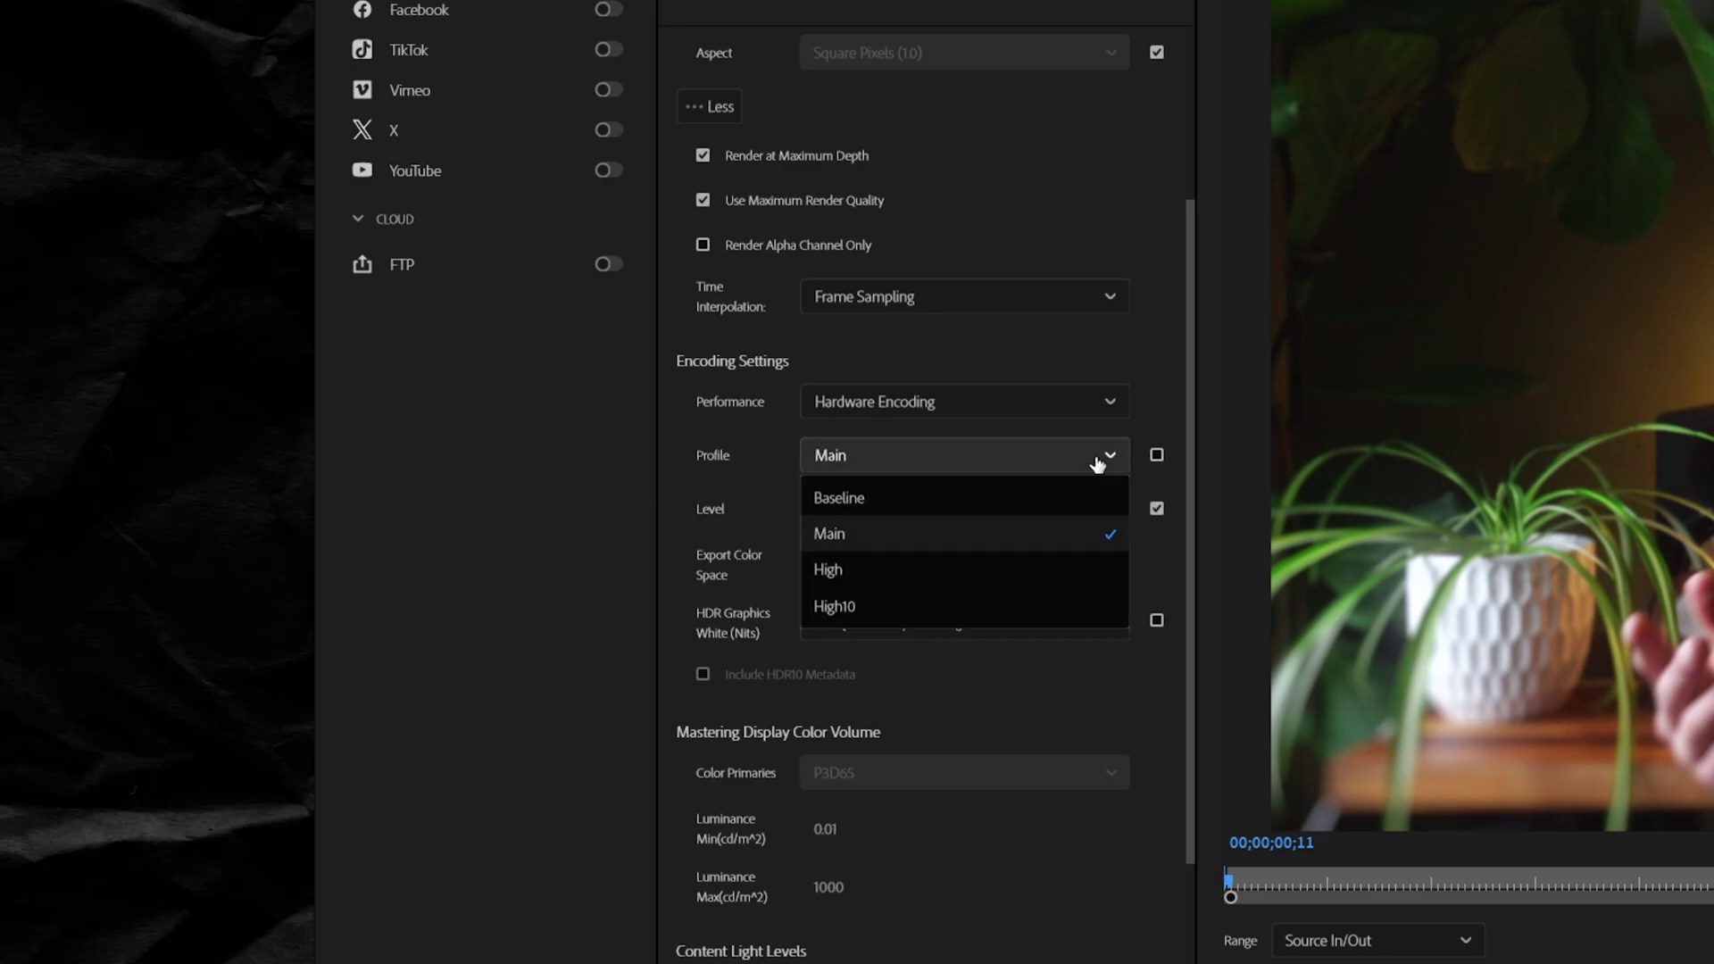
{"action": "left_click", "coordinate": [978, 574]}
{"action": "left_click", "coordinate": [1156, 508]}
{"action": "left_click", "coordinate": [1090, 509]}
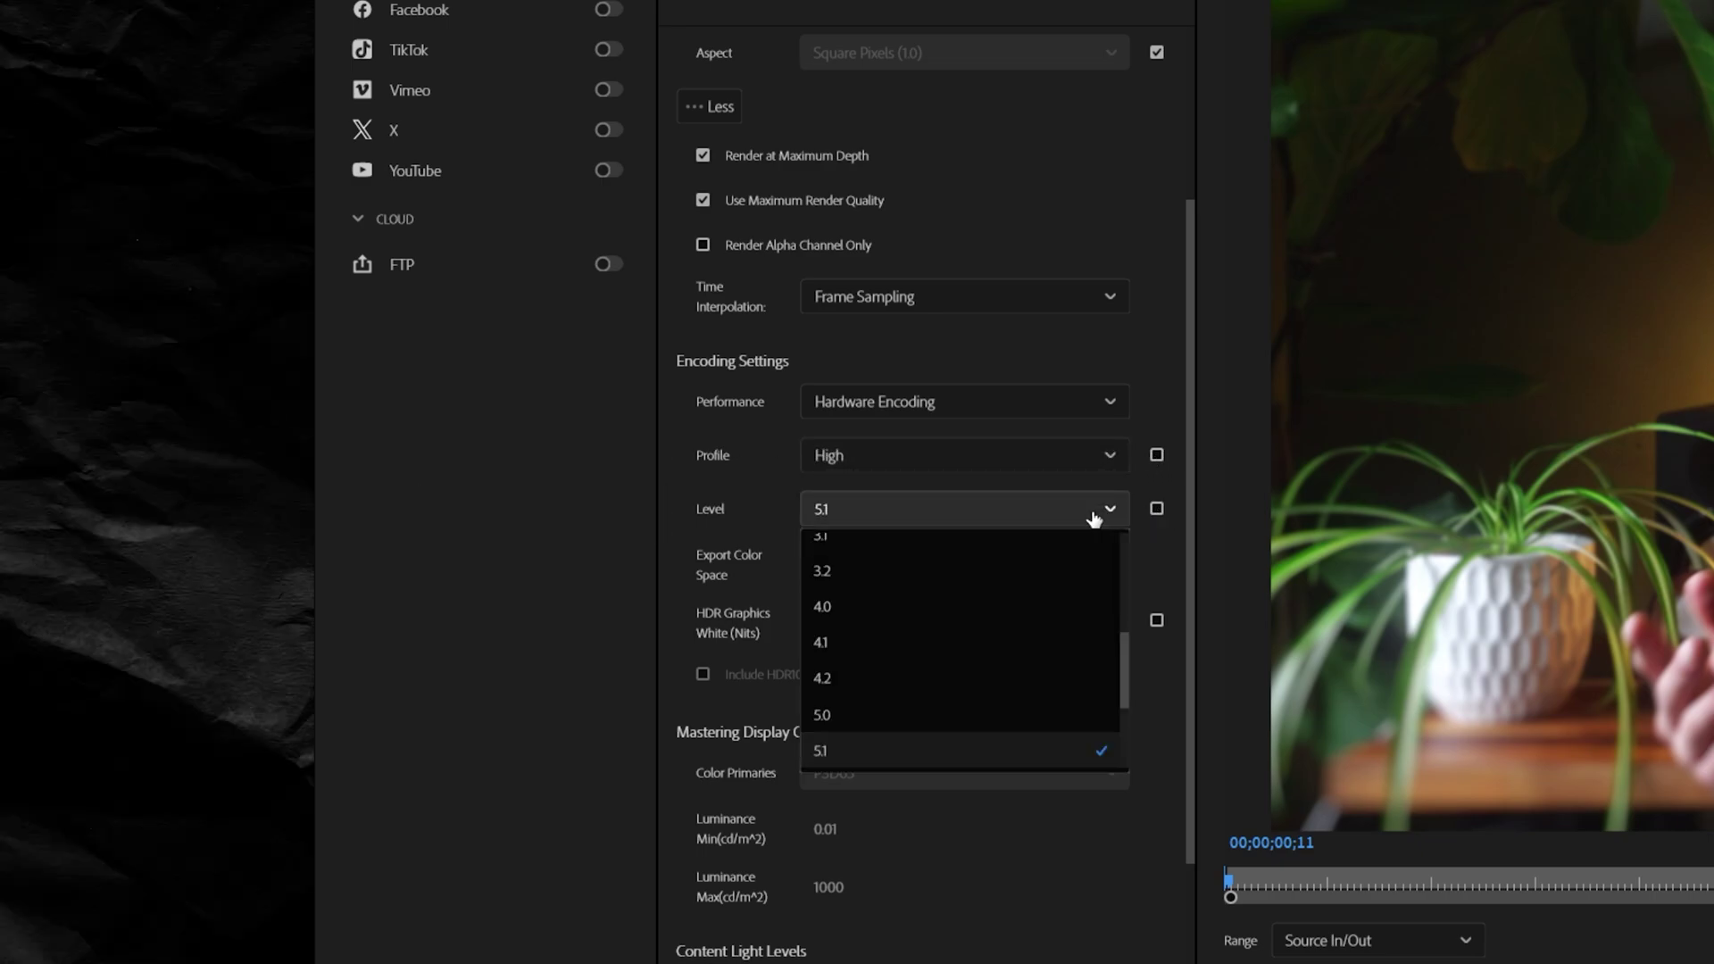
{"action": "scroll", "coordinate": [907, 682], "scroll_direction": "up", "scroll_amount": 3}
{"action": "left_click", "coordinate": [850, 704]}
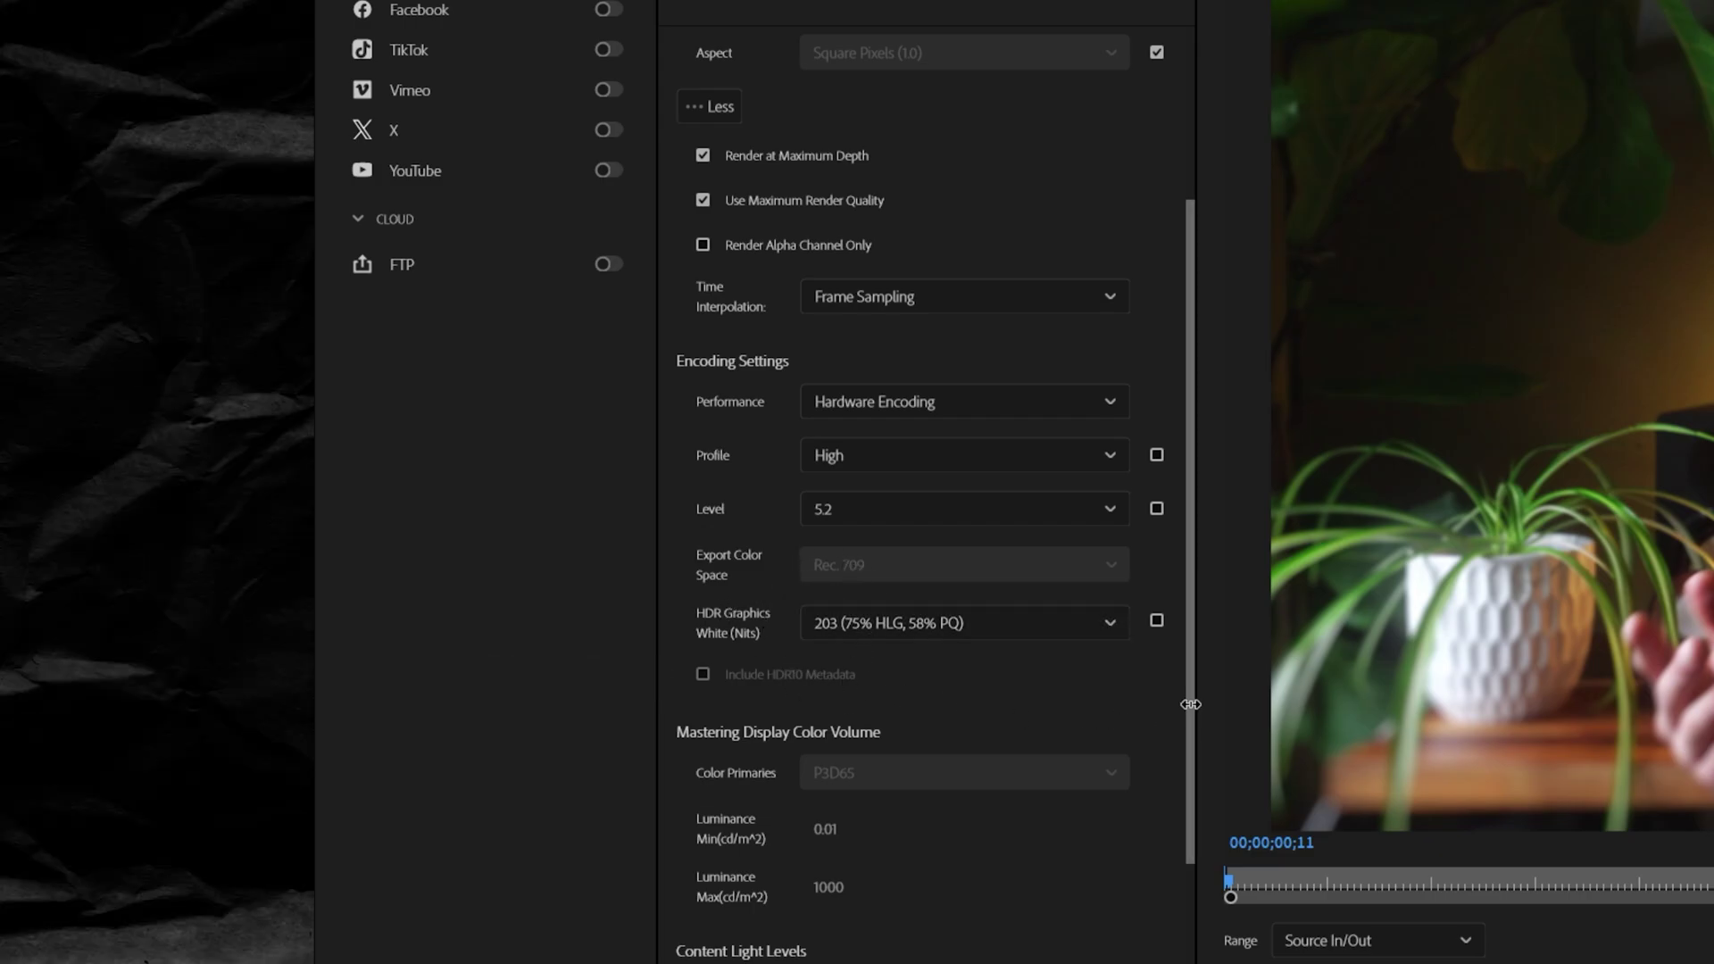
- Set Bitrate Encoding to VBR, 2 pass, with a 33.8 Mbps target and 42.2 Mbps maximum
{"action": "scroll", "coordinate": [1021, 717], "scroll_direction": "down", "scroll_amount": 10}
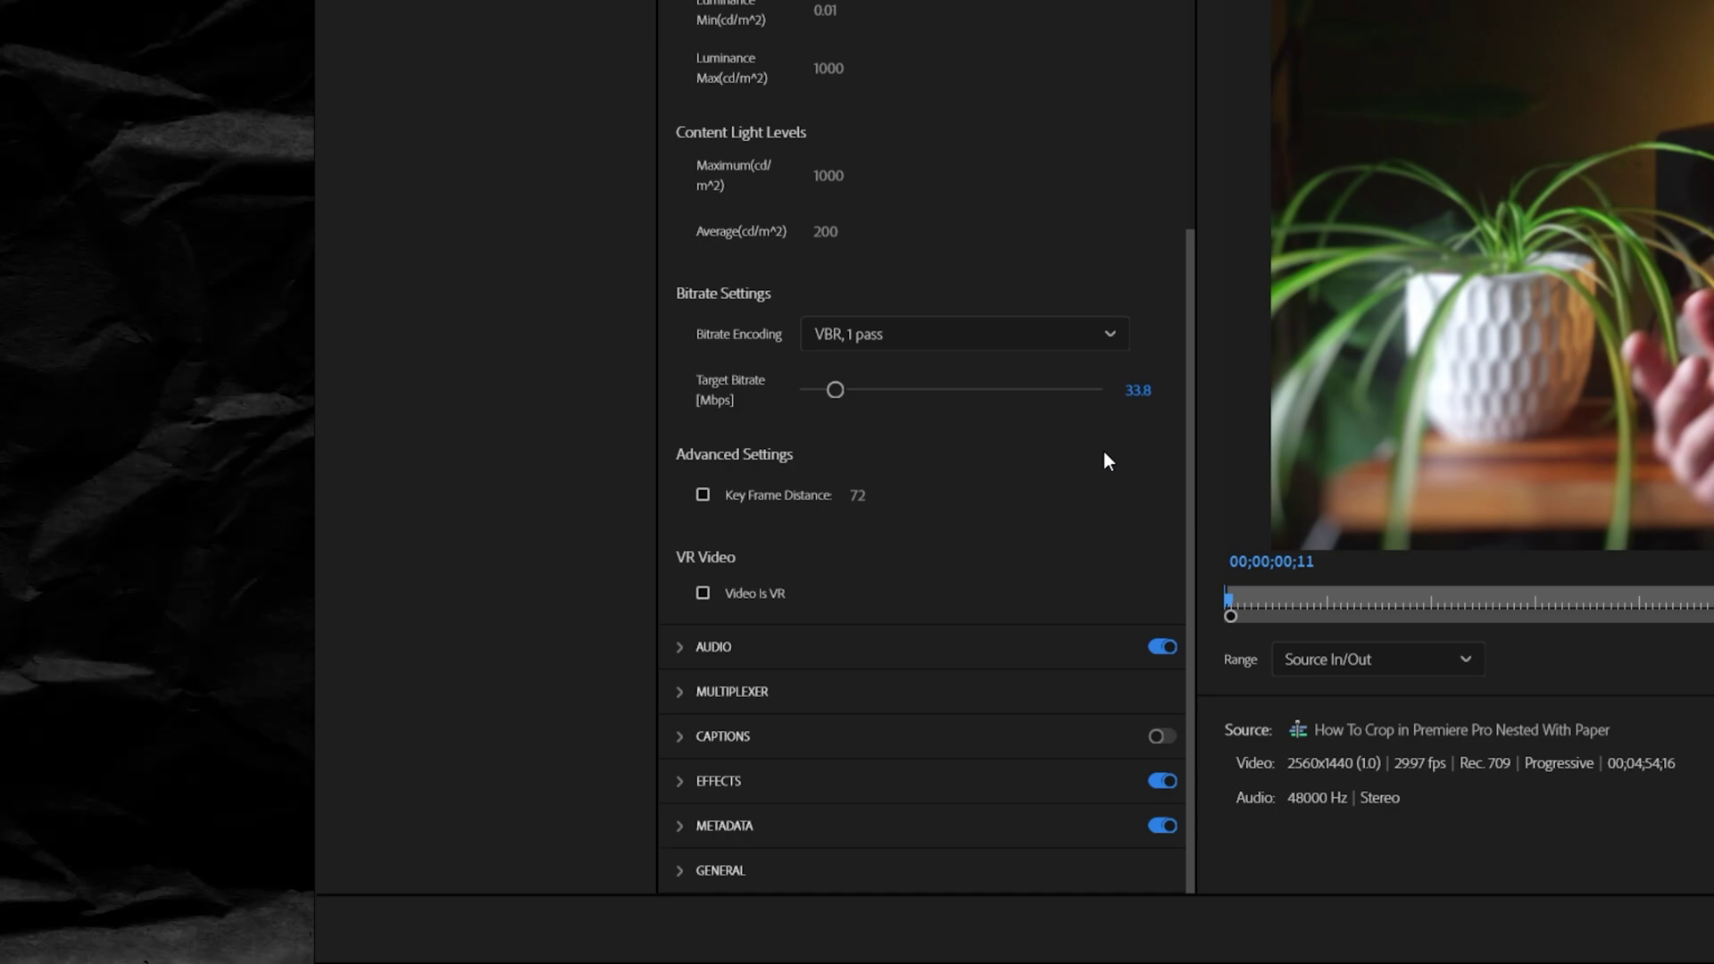
{"action": "left_click", "coordinate": [884, 333]}
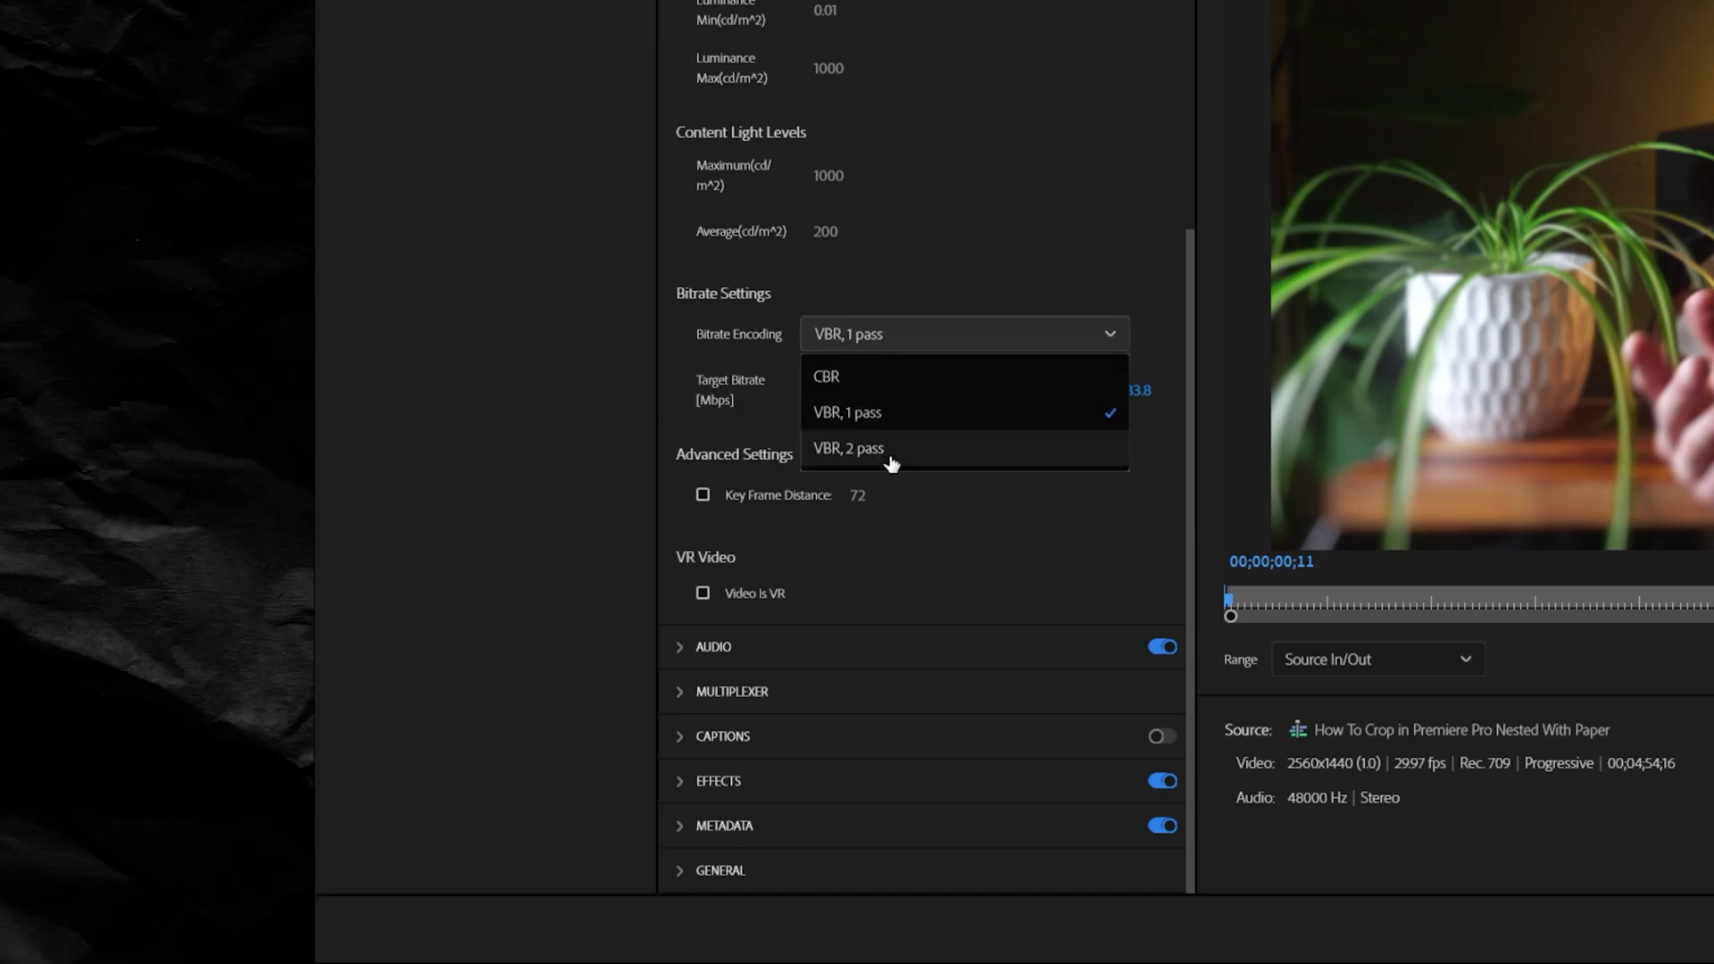
{"action": "left_click", "coordinate": [891, 453]}
{"action": "left_click", "coordinate": [889, 389]}
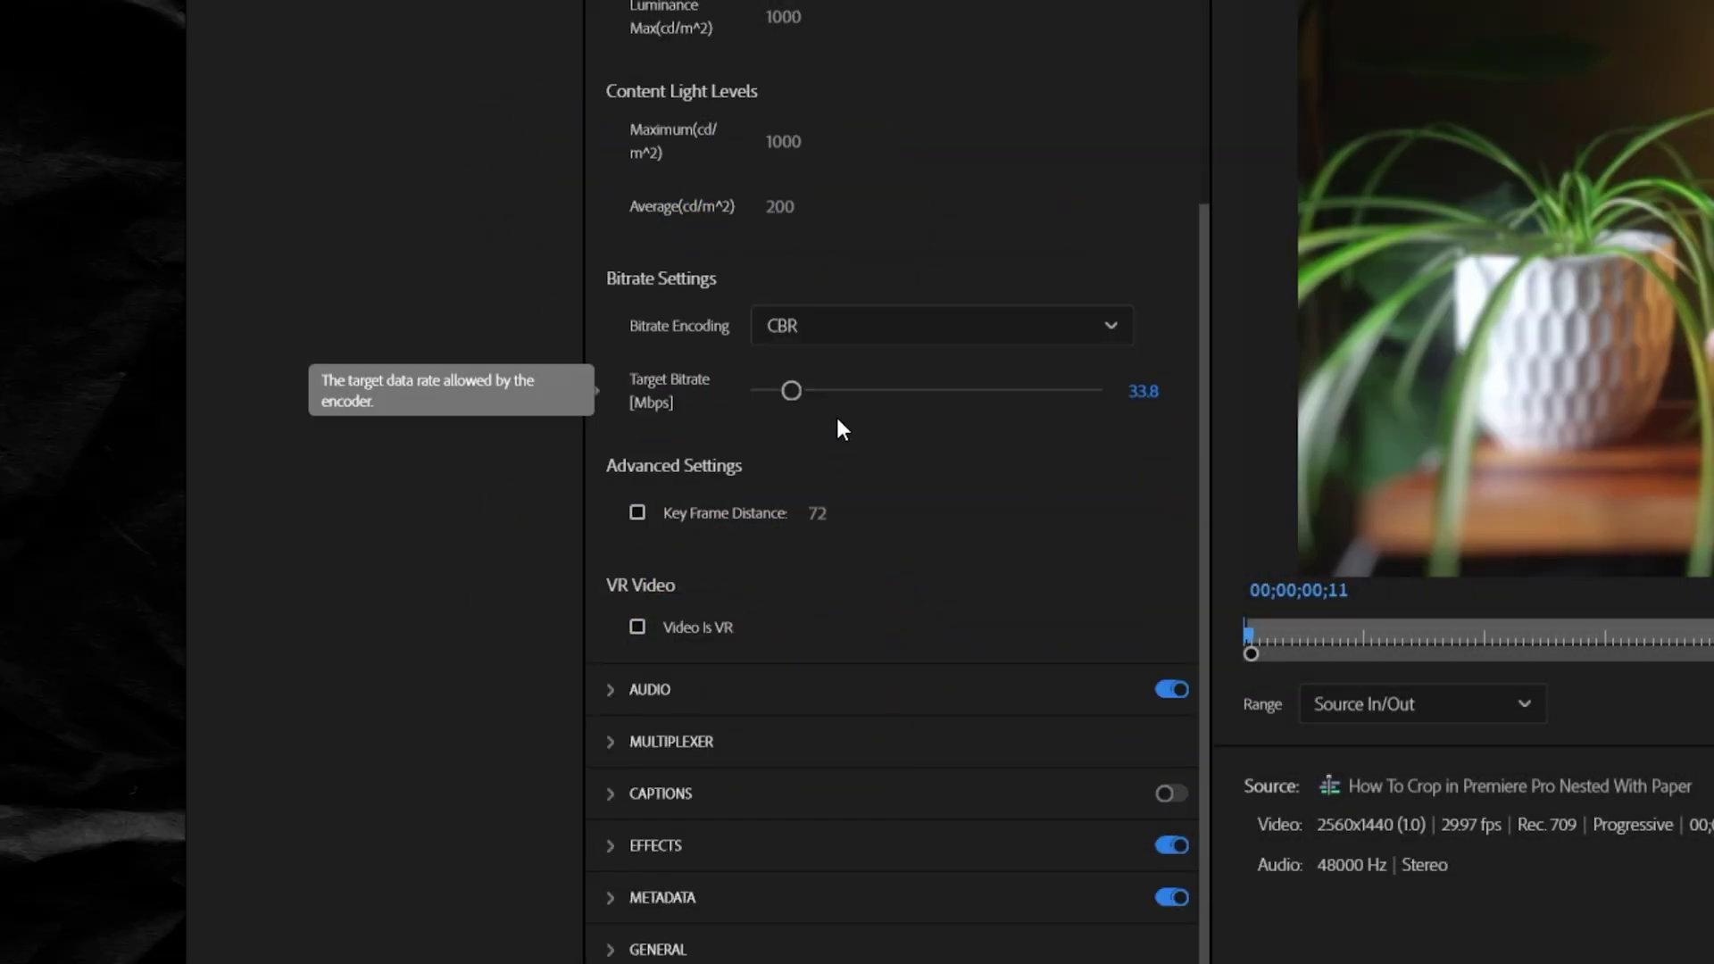
{"action": "left_click", "coordinate": [917, 337]}
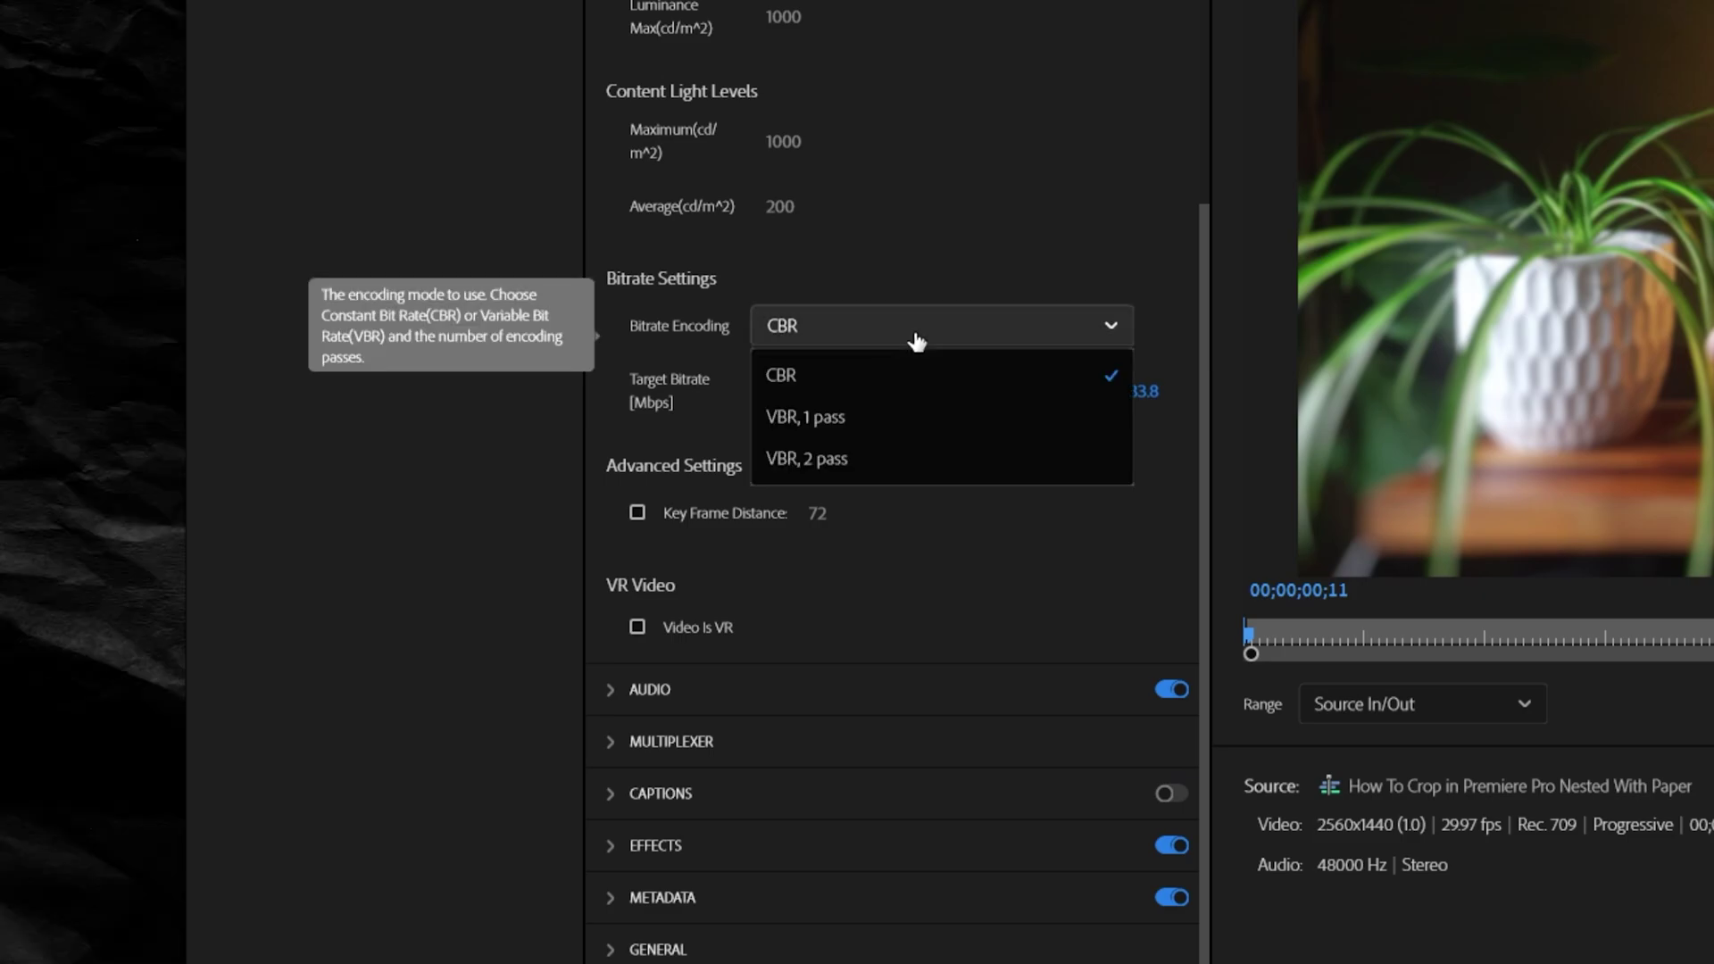
{"action": "left_click", "coordinate": [907, 462]}
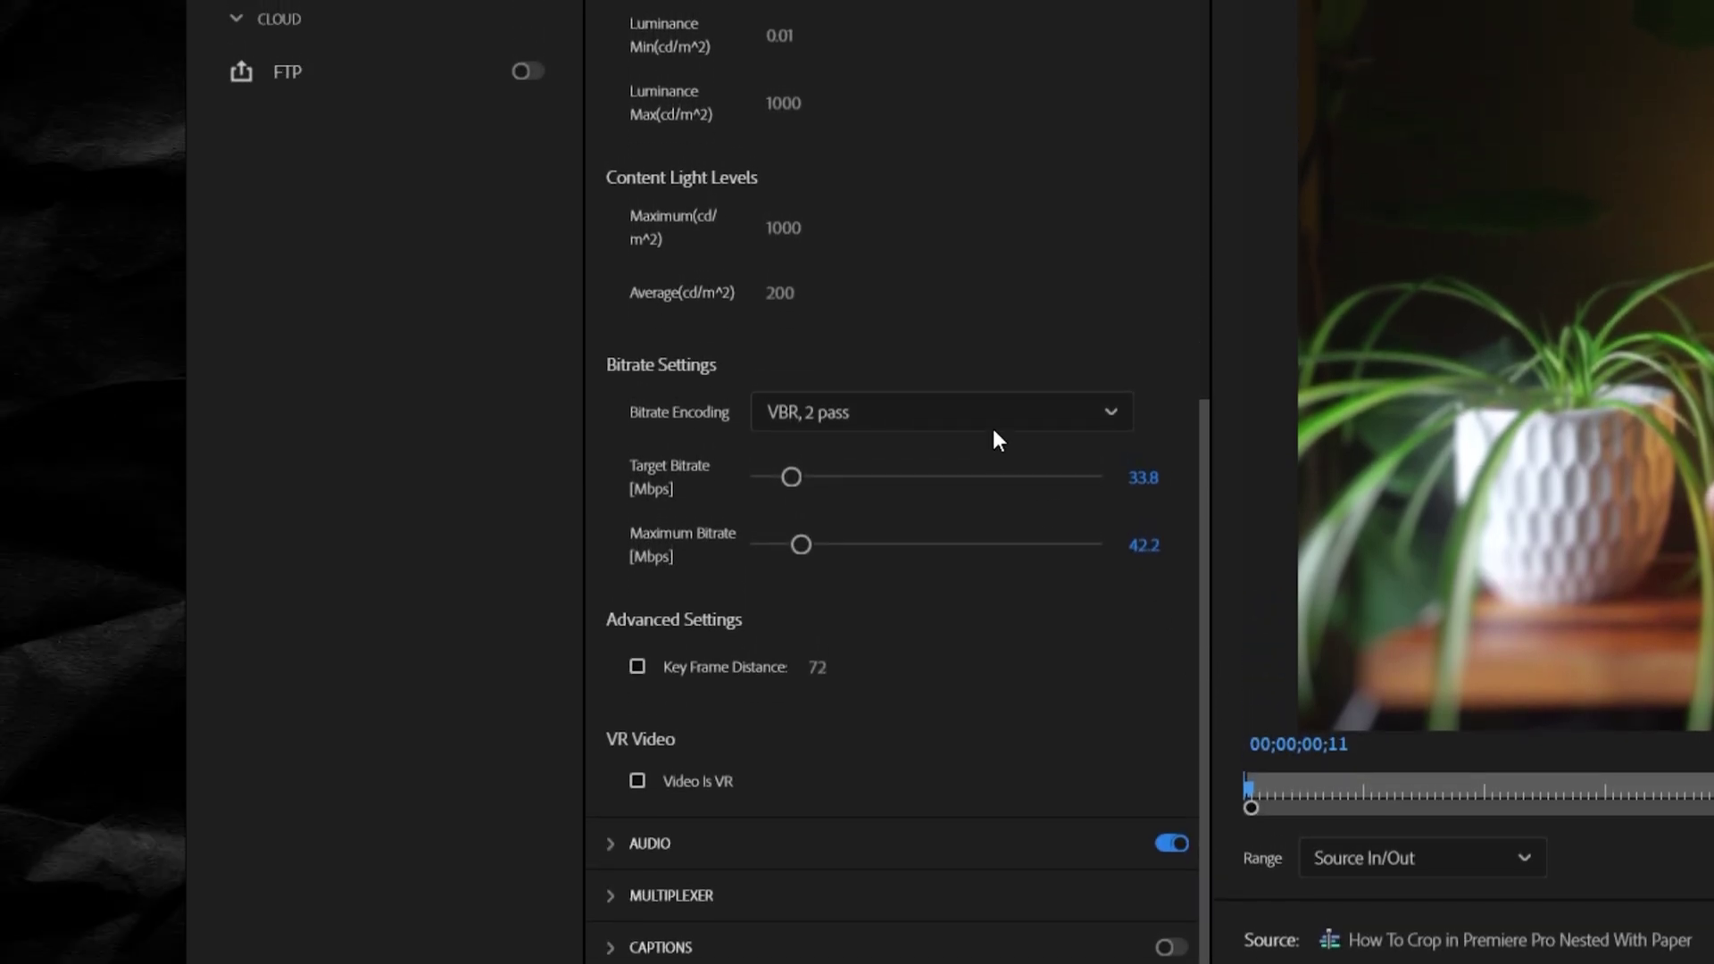
{"action": "left_click", "coordinate": [987, 418]}
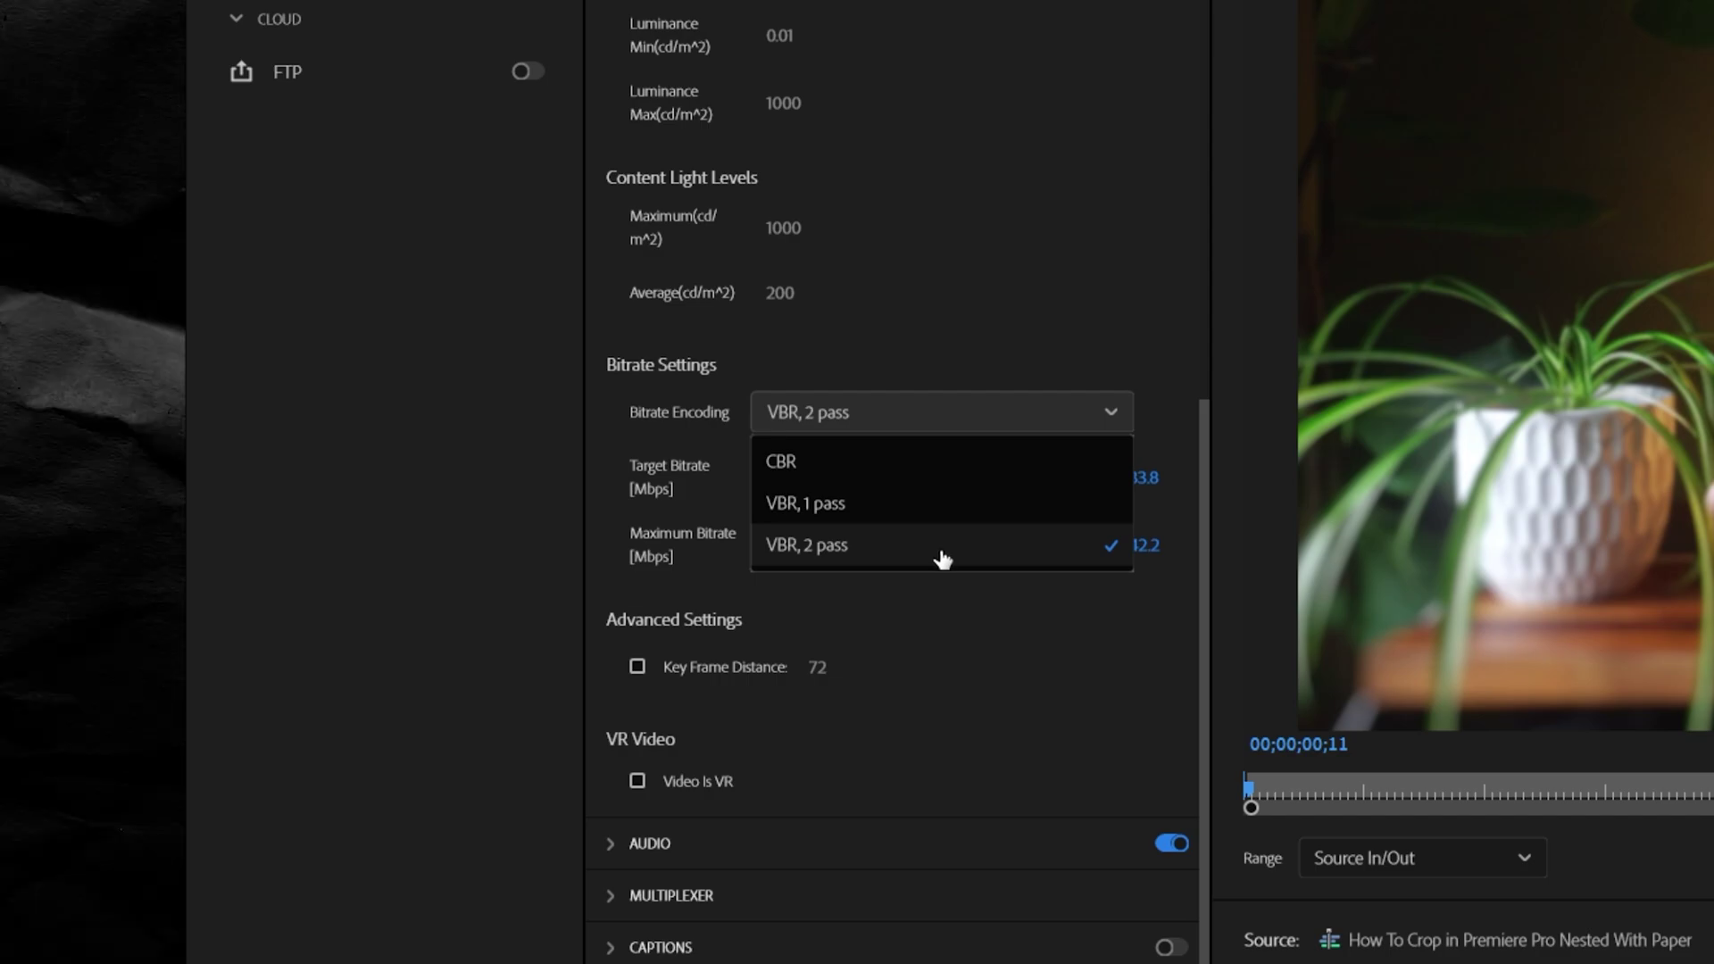
- Adjust the Target and Maximum Bitrate sliders and commit a 35 Mbps target
{"action": "left_click", "coordinate": [942, 554]}
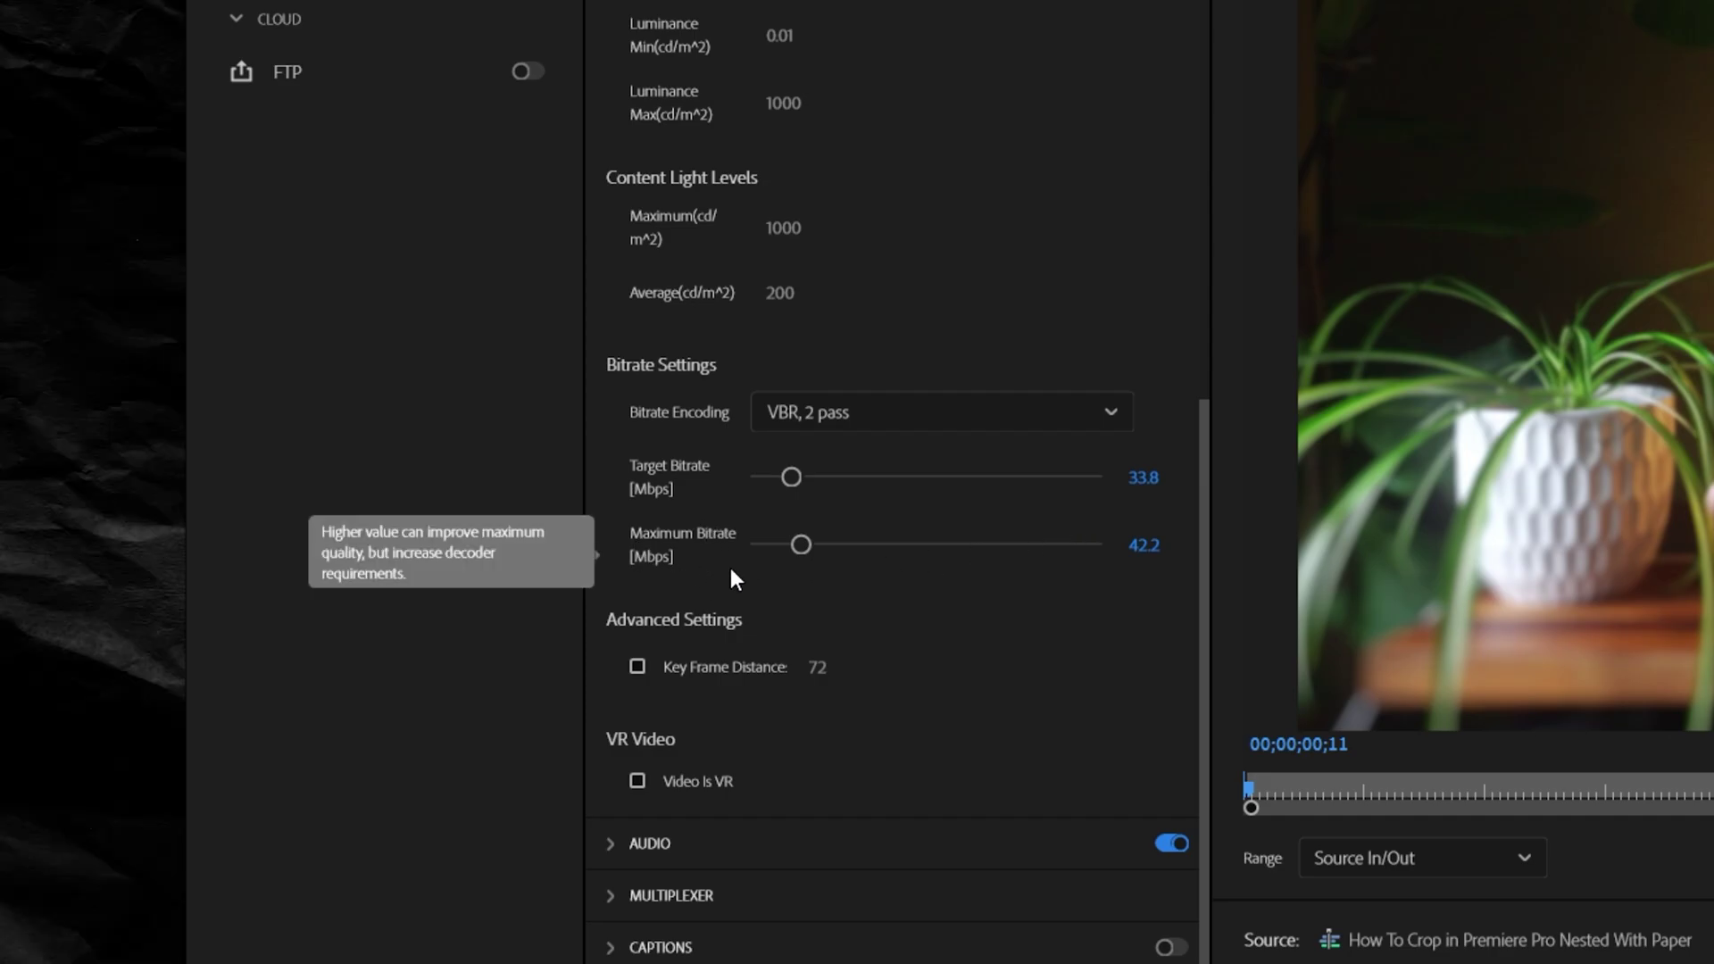
{"action": "left_click_drag", "start_coordinate": [791, 477], "coordinate": [865, 481]}
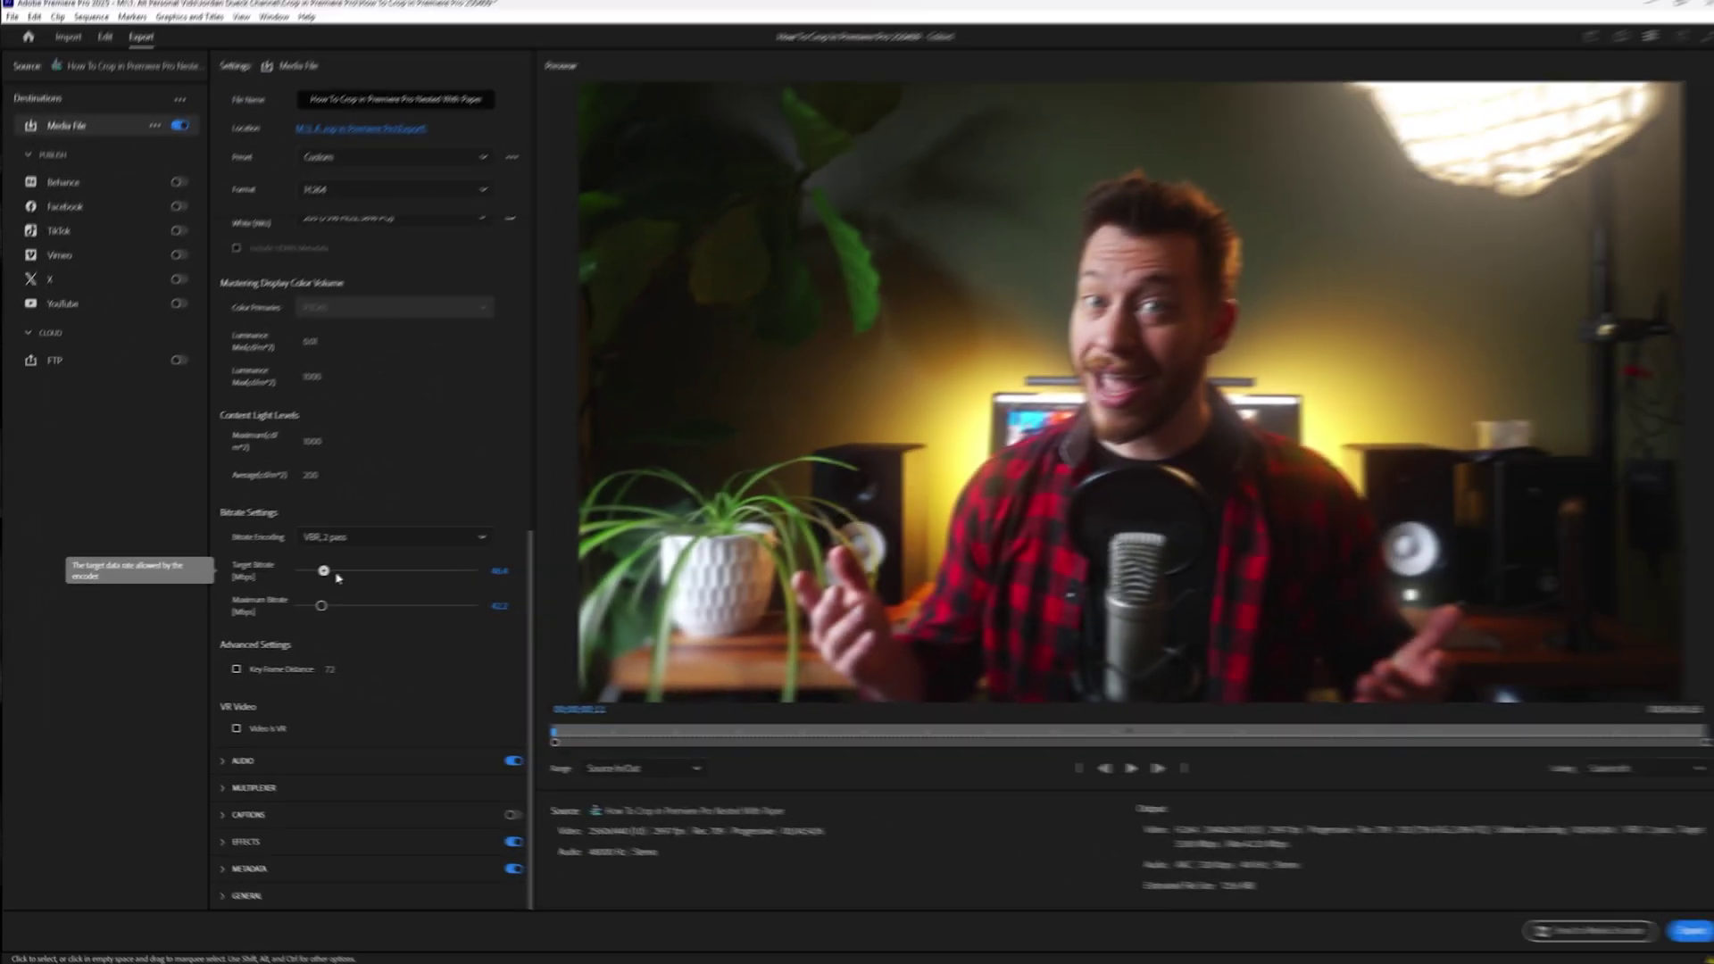
{"action": "left_click_drag", "start_coordinate": [348, 577], "coordinate": [399, 605]}
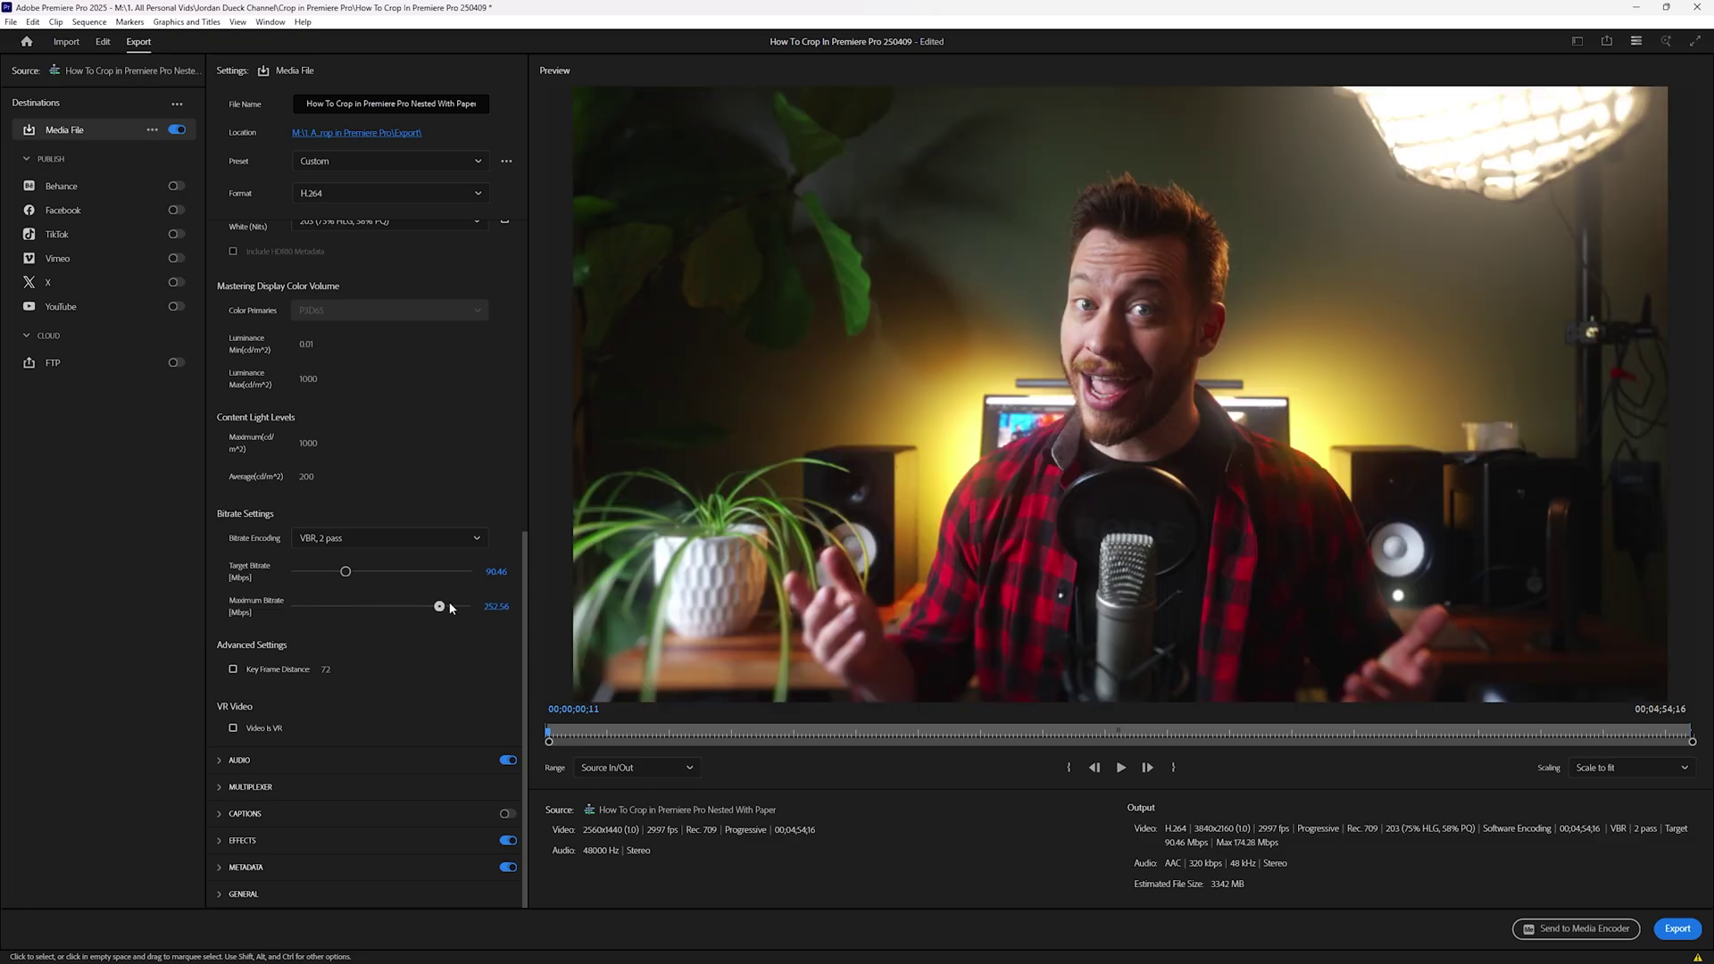
{"action": "left_click_drag", "start_coordinate": [451, 608], "coordinate": [373, 607]}
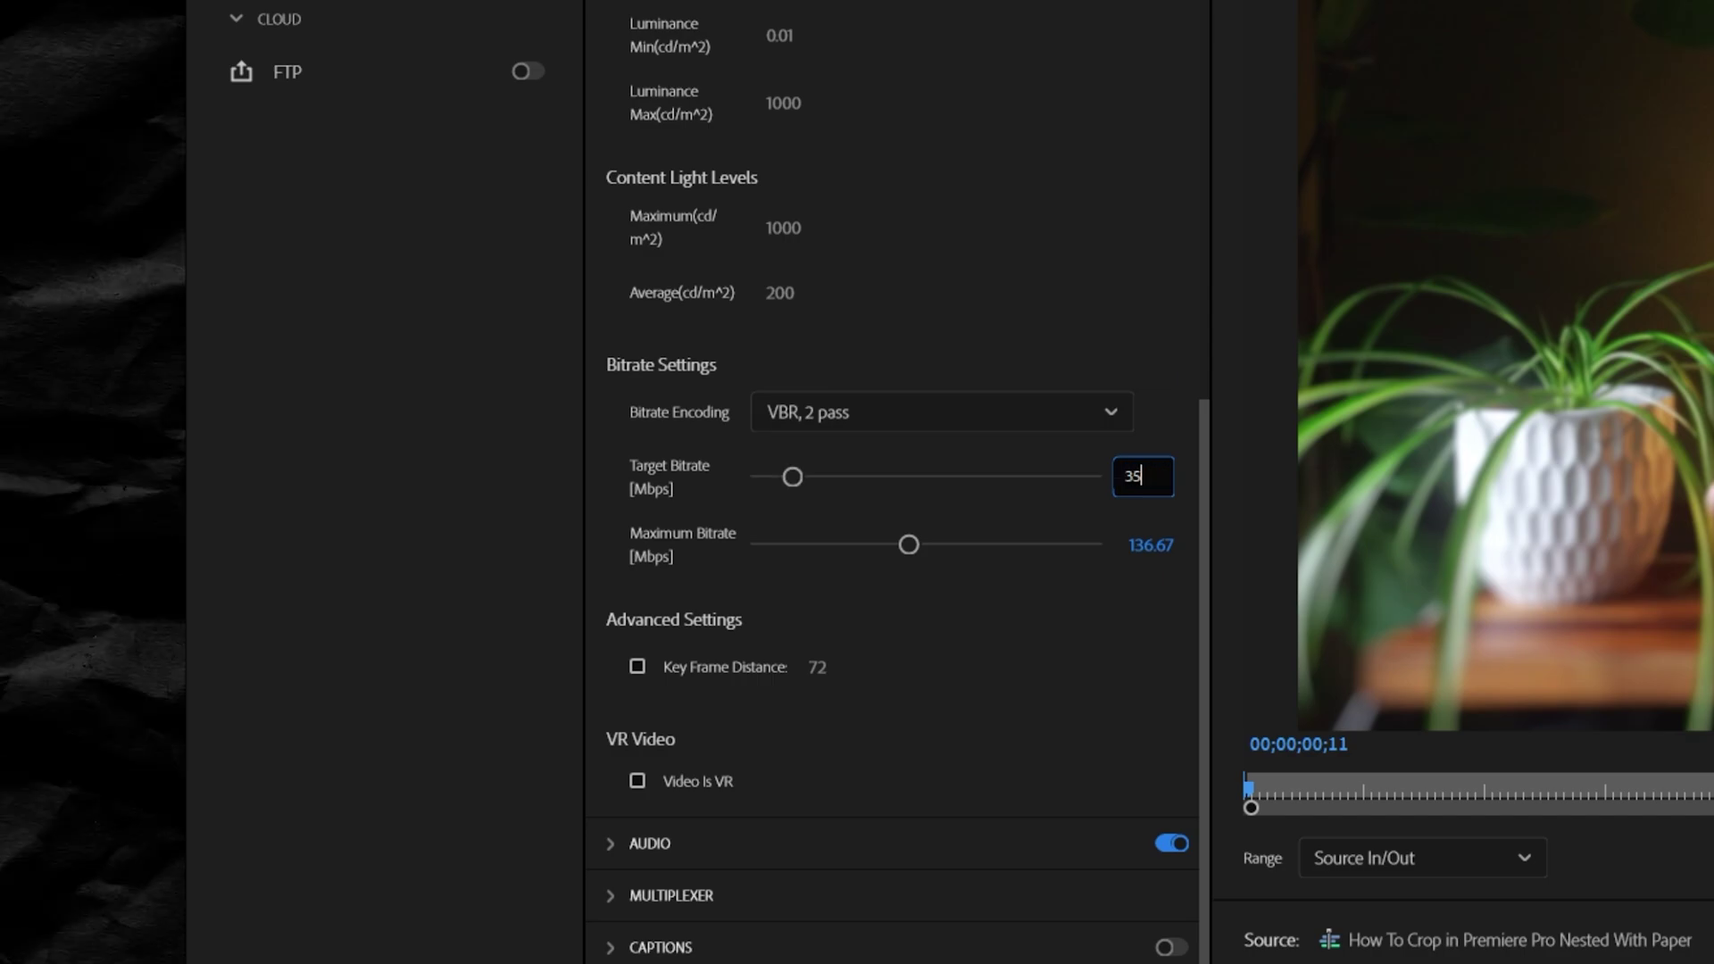
{"action": "left_click", "coordinate": [1163, 341]}
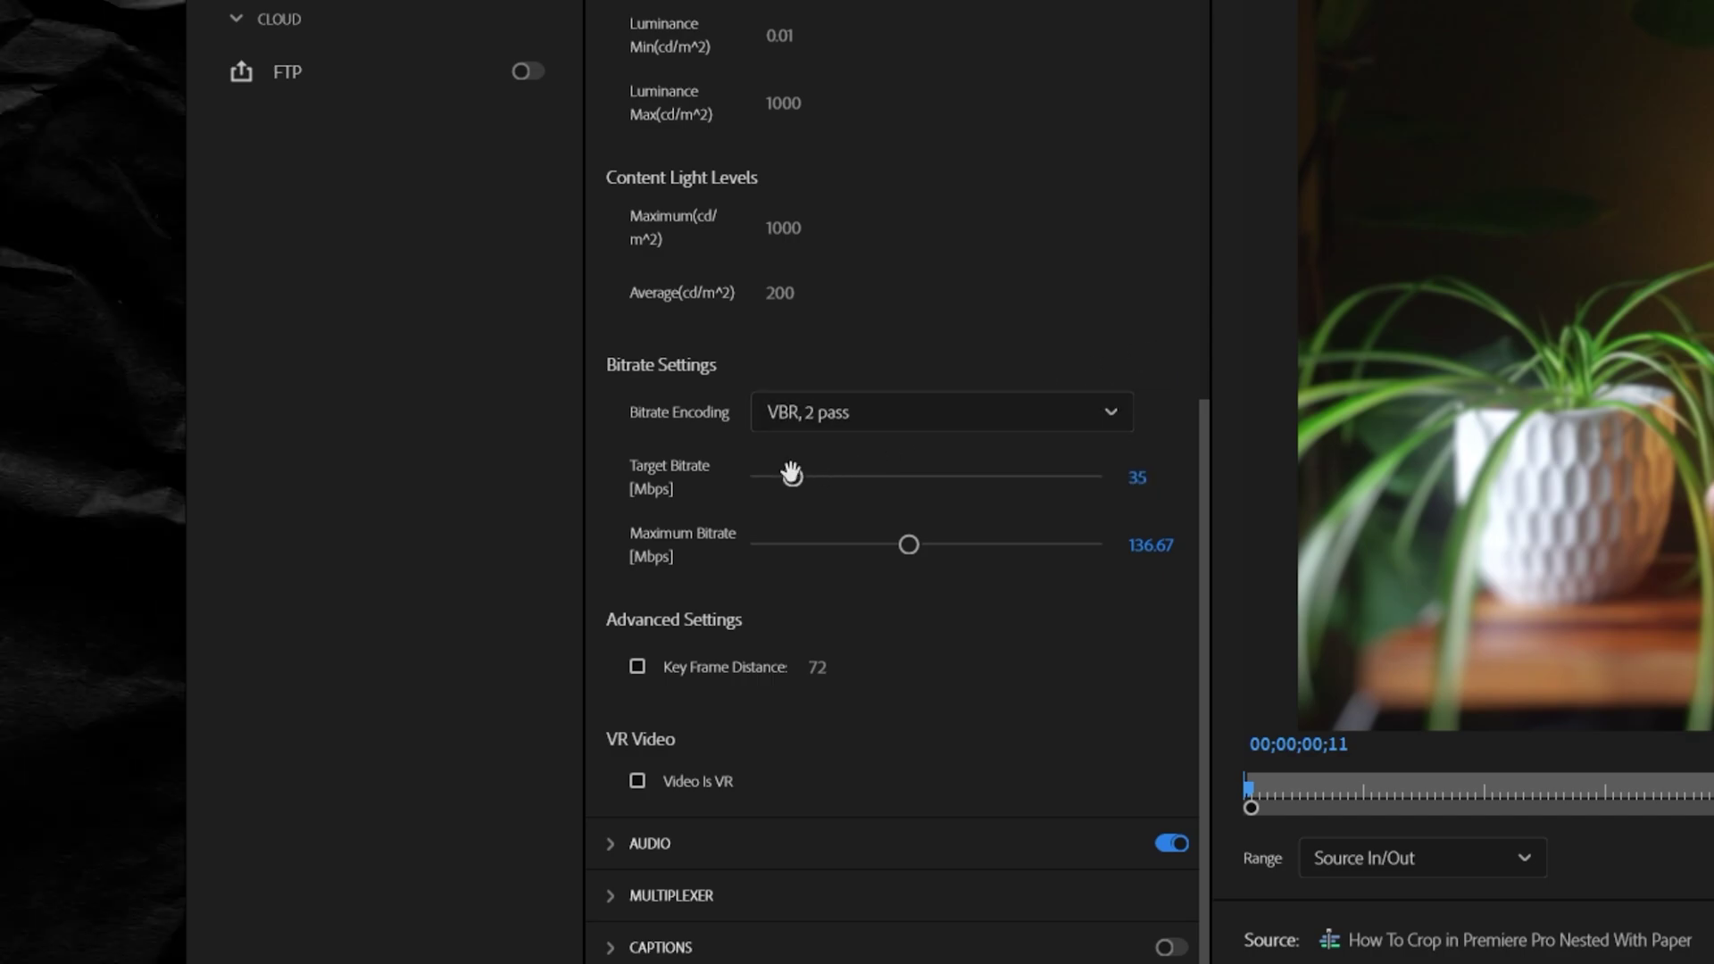
{"action": "left_click_drag", "start_coordinate": [792, 476], "coordinate": [881, 478]}
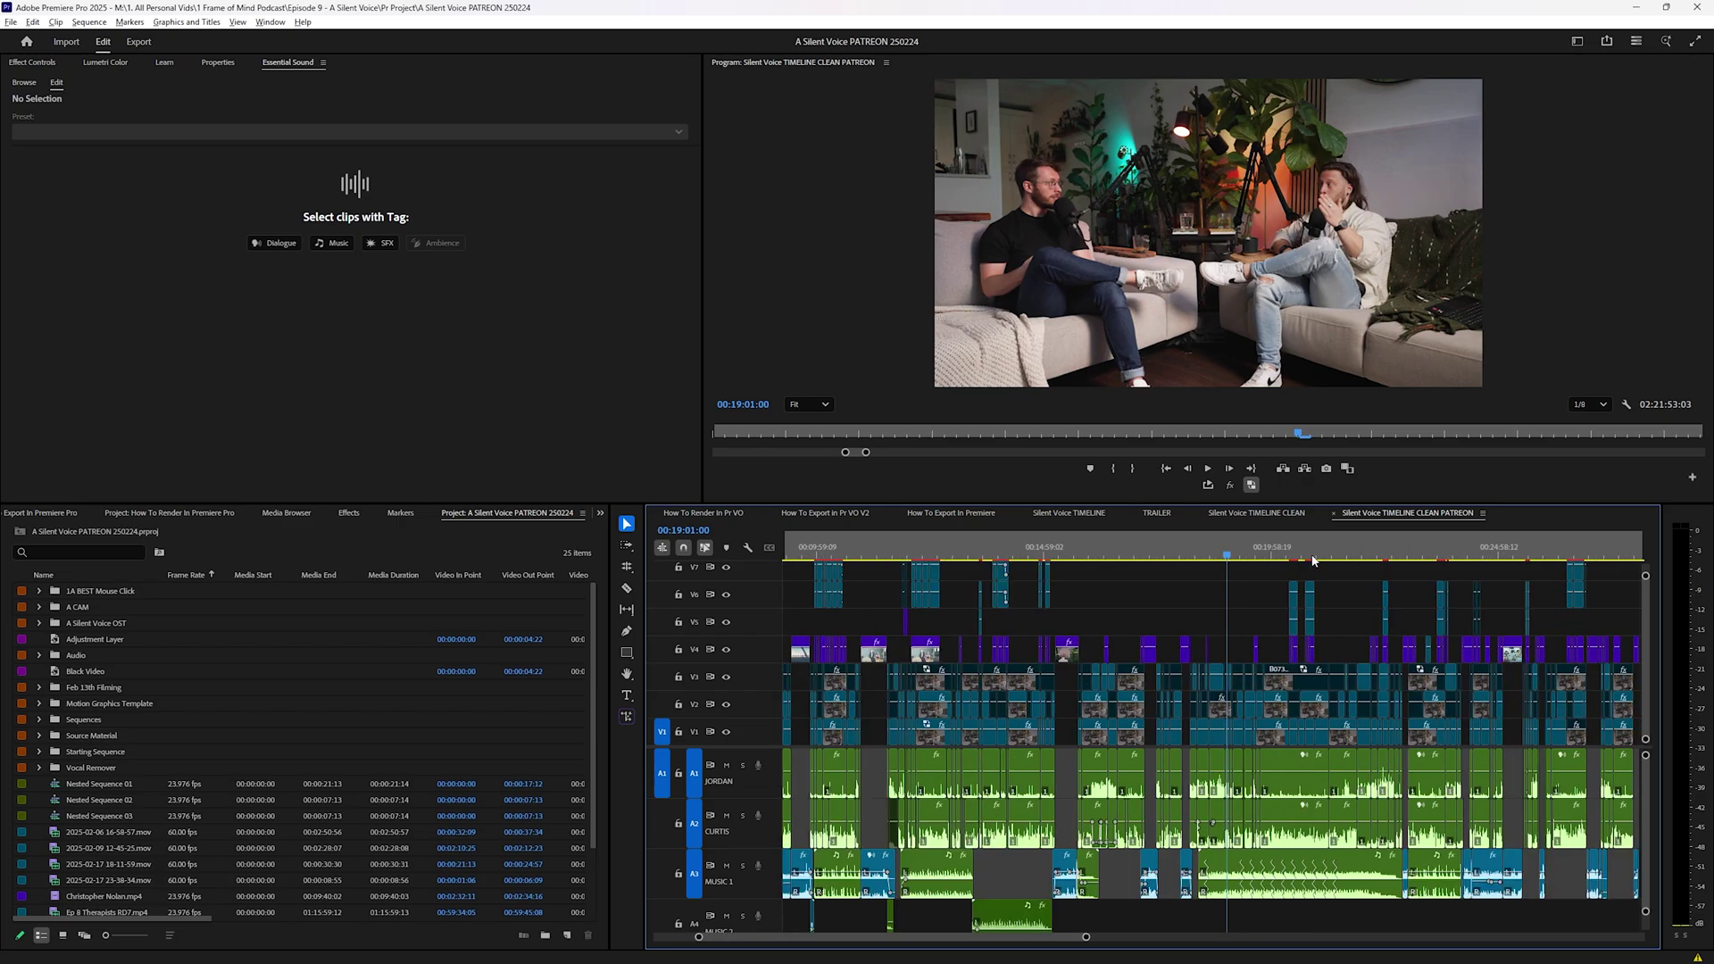
- In the podcast sequence's export settings, enter target bitrates of 35, 50, then 9 Mbps
{"action": "key", "text": "ctrl+m"}
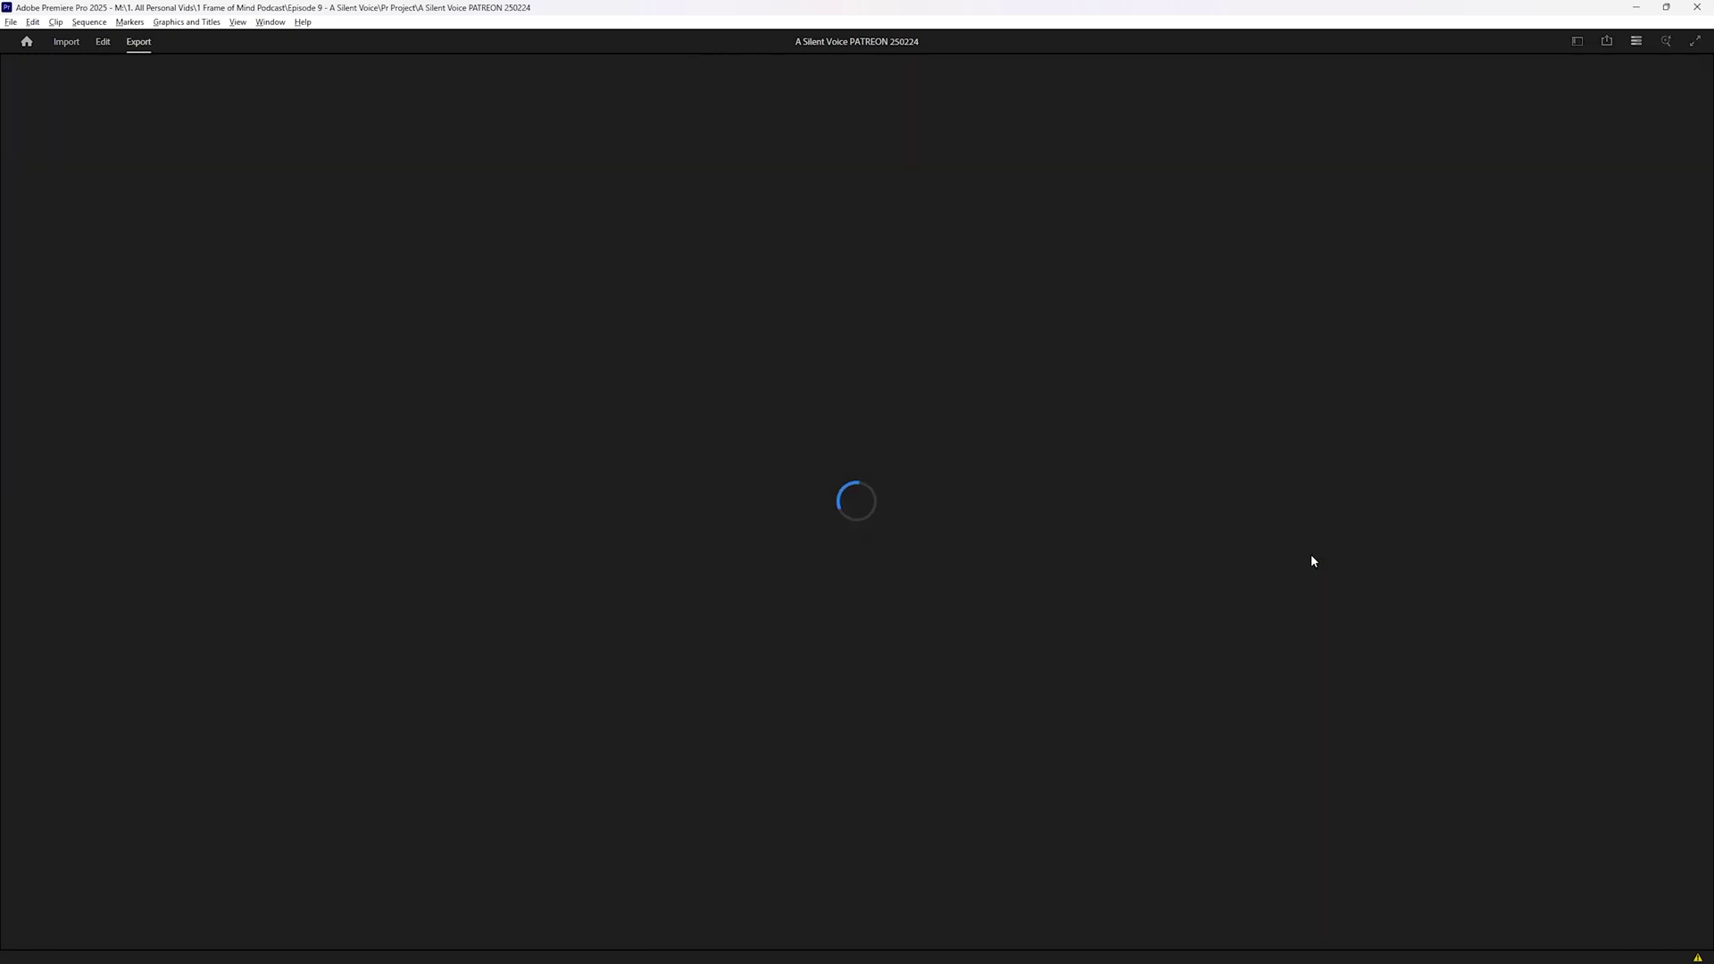
{"action": "left_click_drag", "start_coordinate": [525, 478], "coordinate": [523, 798]}
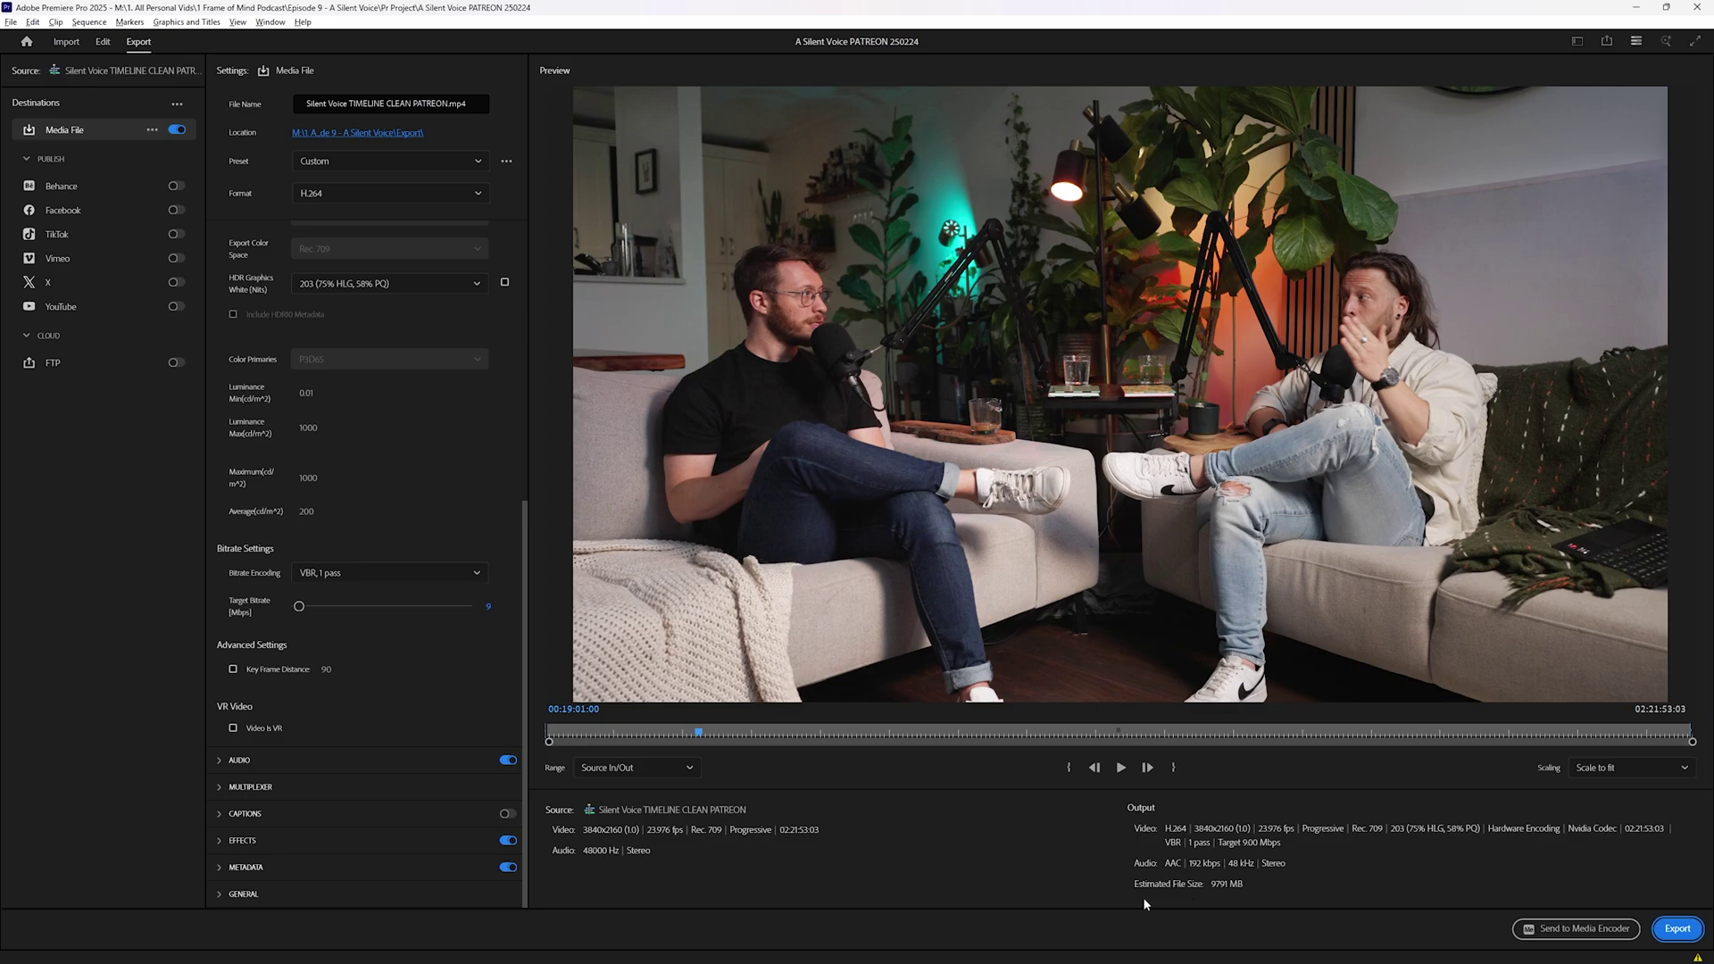
{"action": "left_click", "coordinate": [488, 606]}
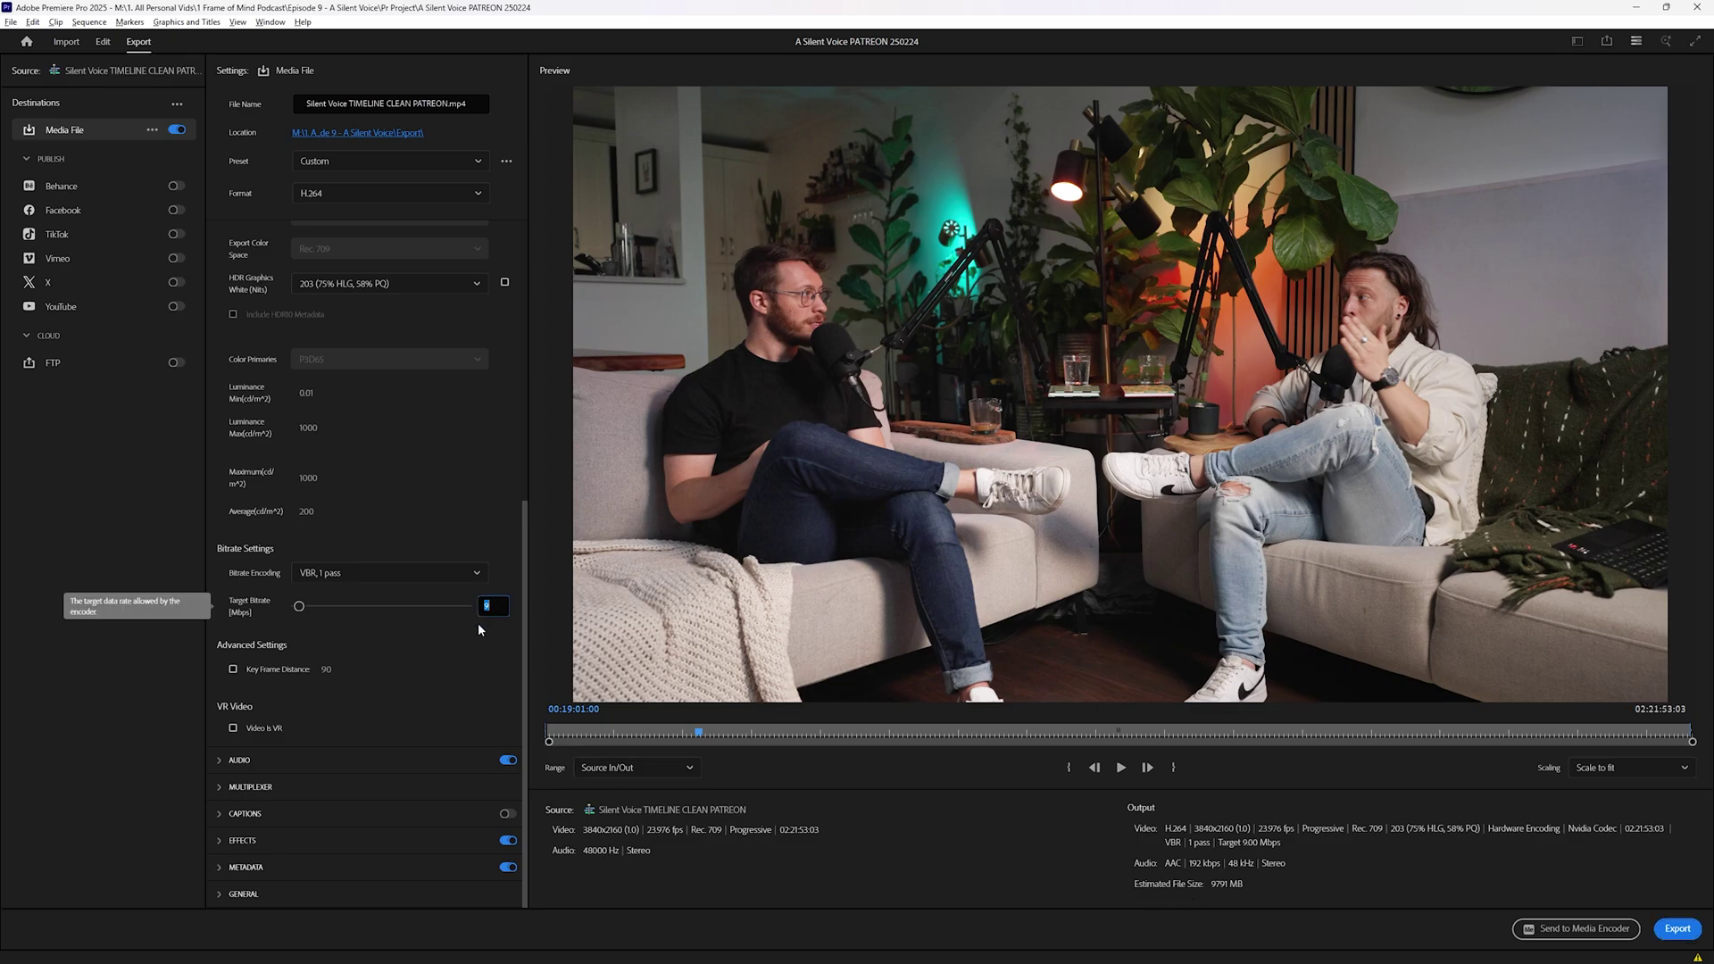
{"action": "type", "text": "35"}
{"action": "key", "text": "Return"}
{"action": "type", "text": "50"}
{"action": "key", "text": "Return"}
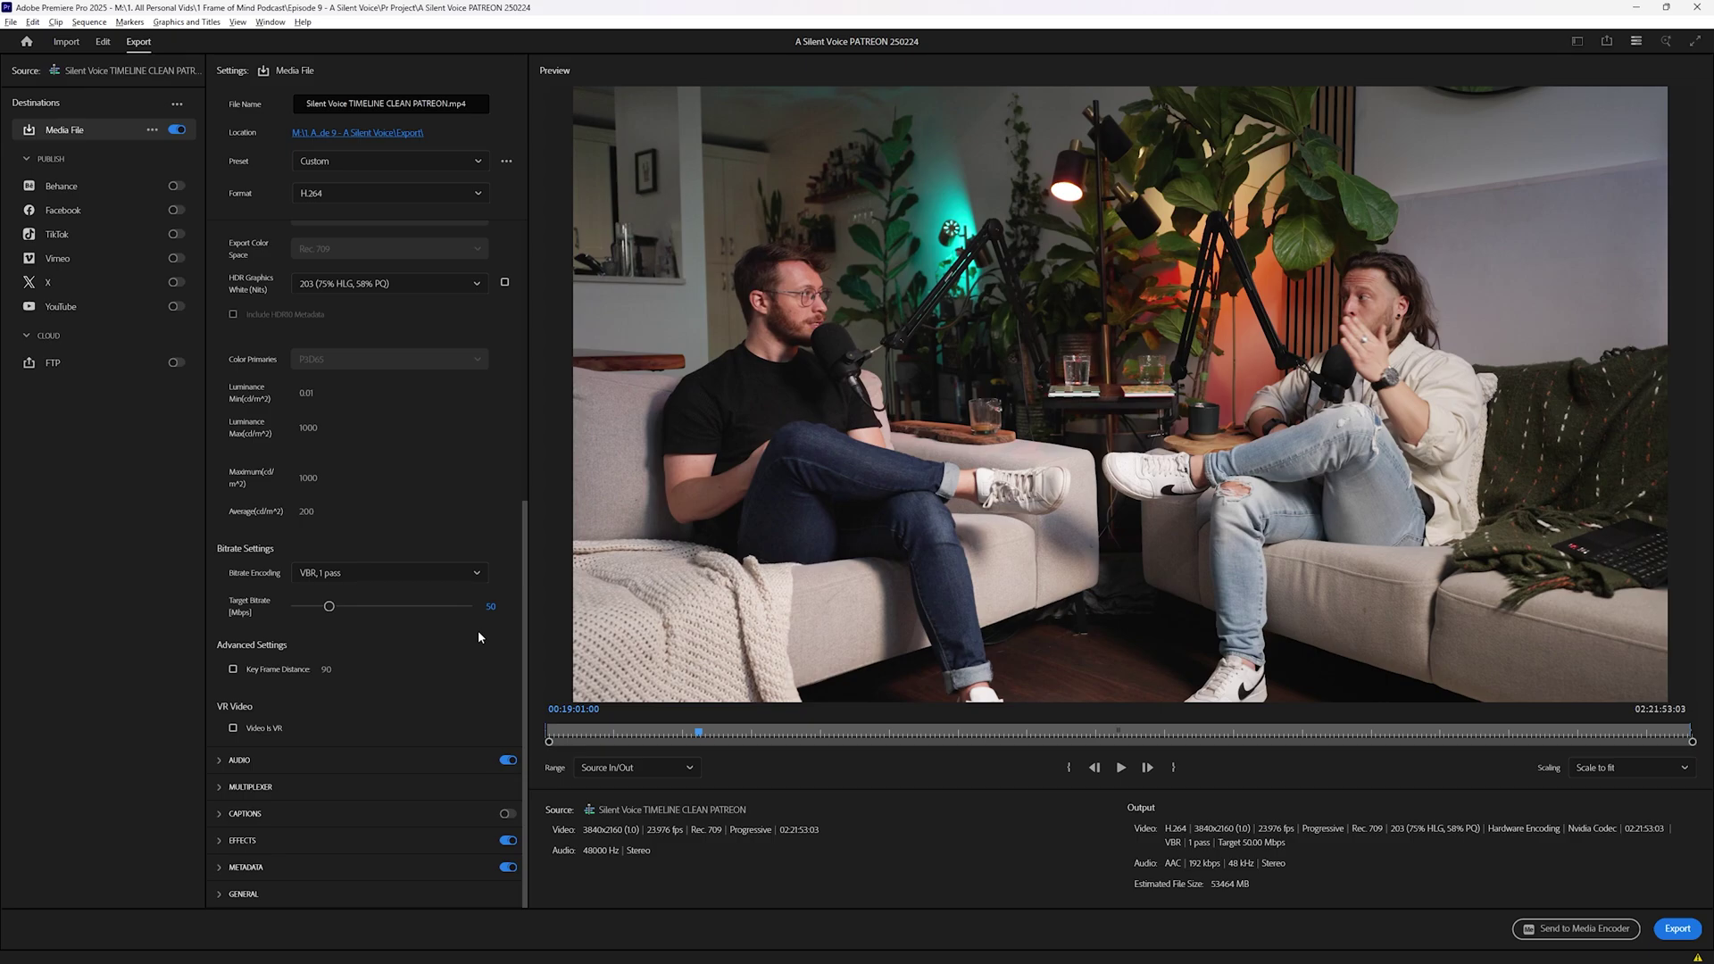
{"action": "left_click", "coordinate": [490, 607]}
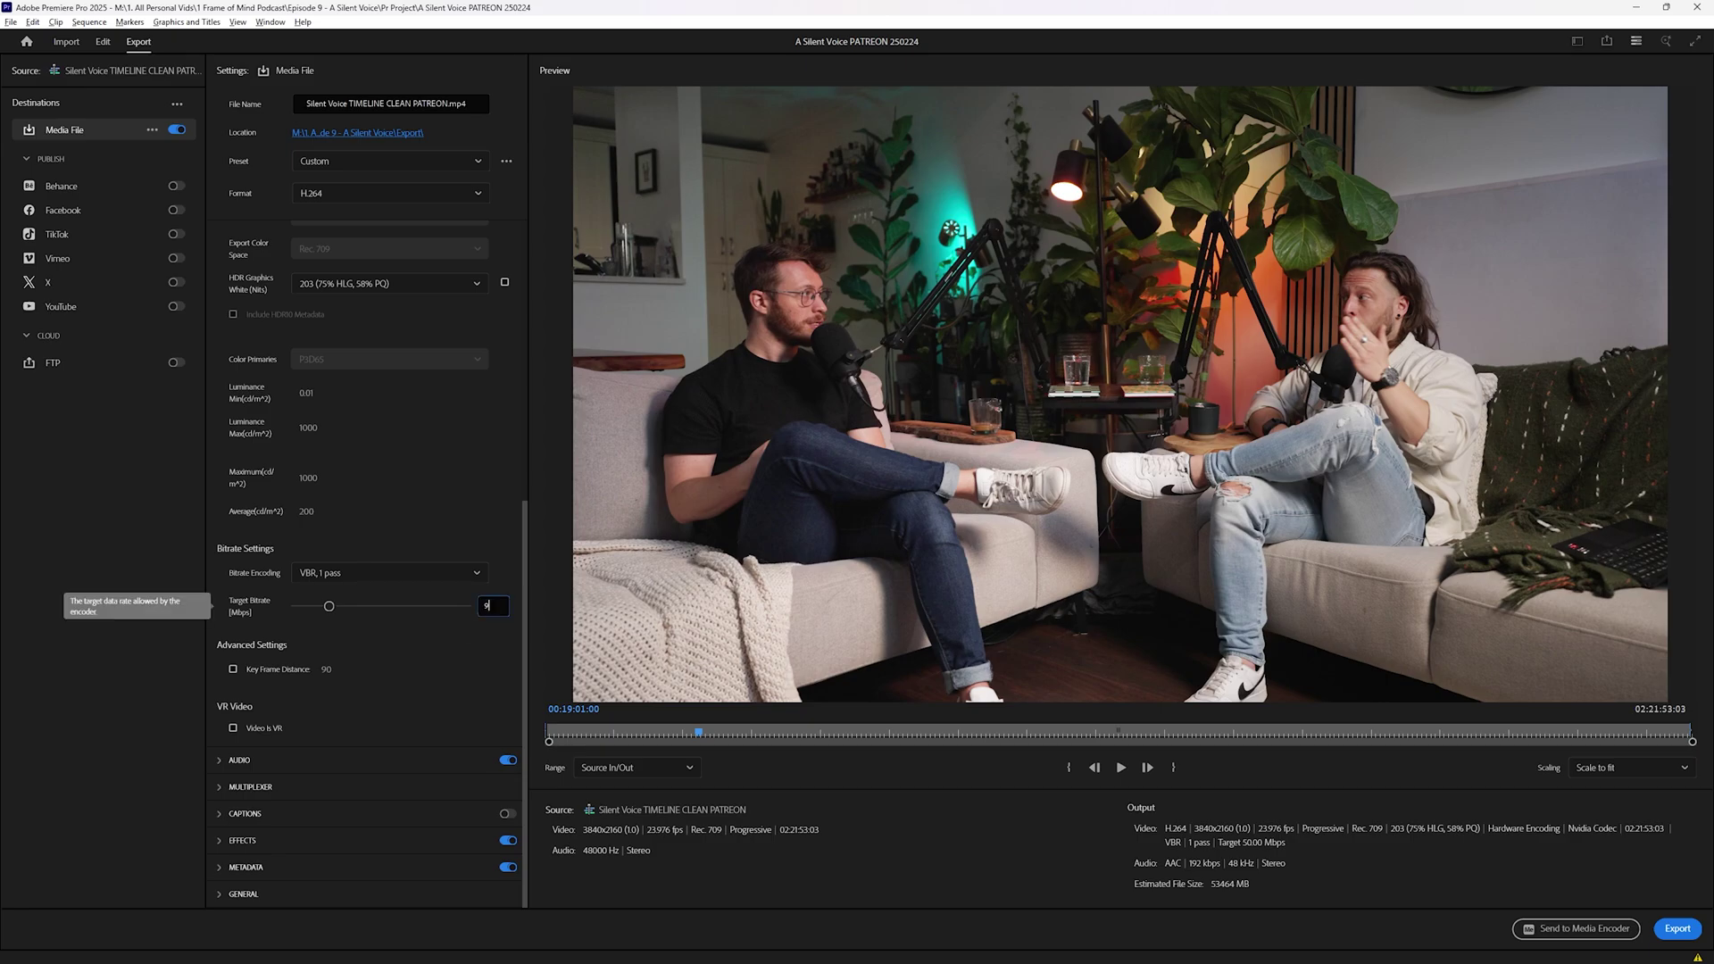
{"action": "key", "text": "Return"}
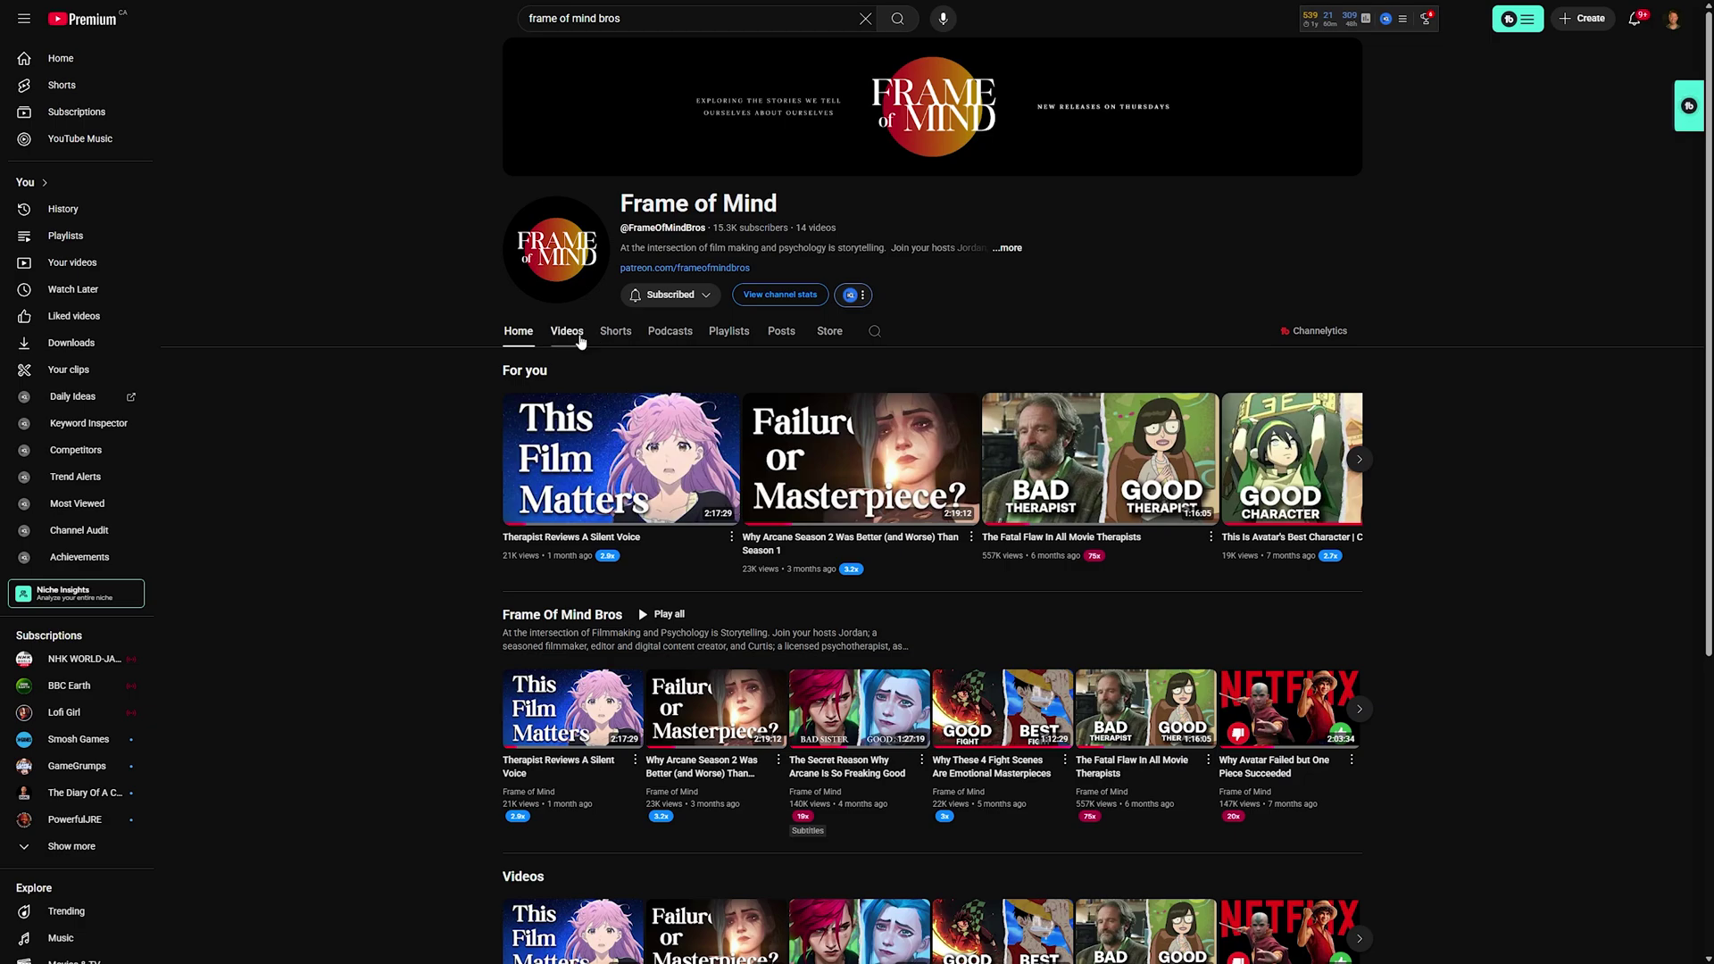
- Go to the channel's Videos list and play The Fatal Flaw In All Movie Therapists
{"action": "left_click", "coordinate": [576, 335]}
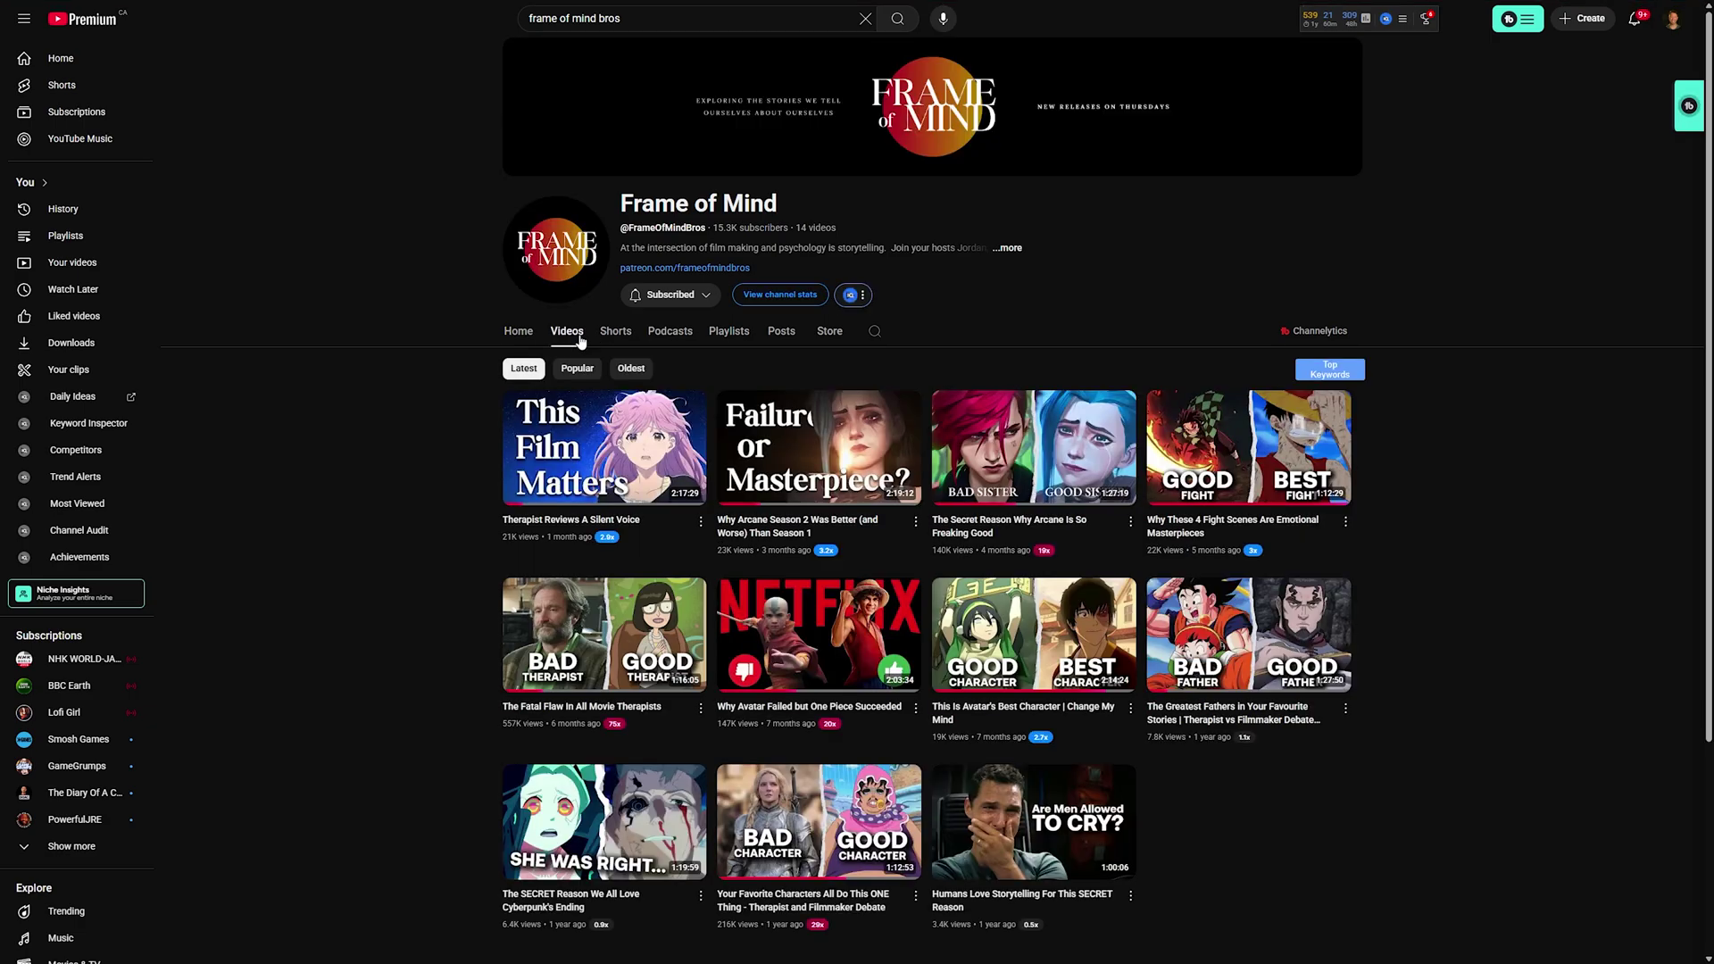
{"action": "left_click", "coordinate": [672, 596]}
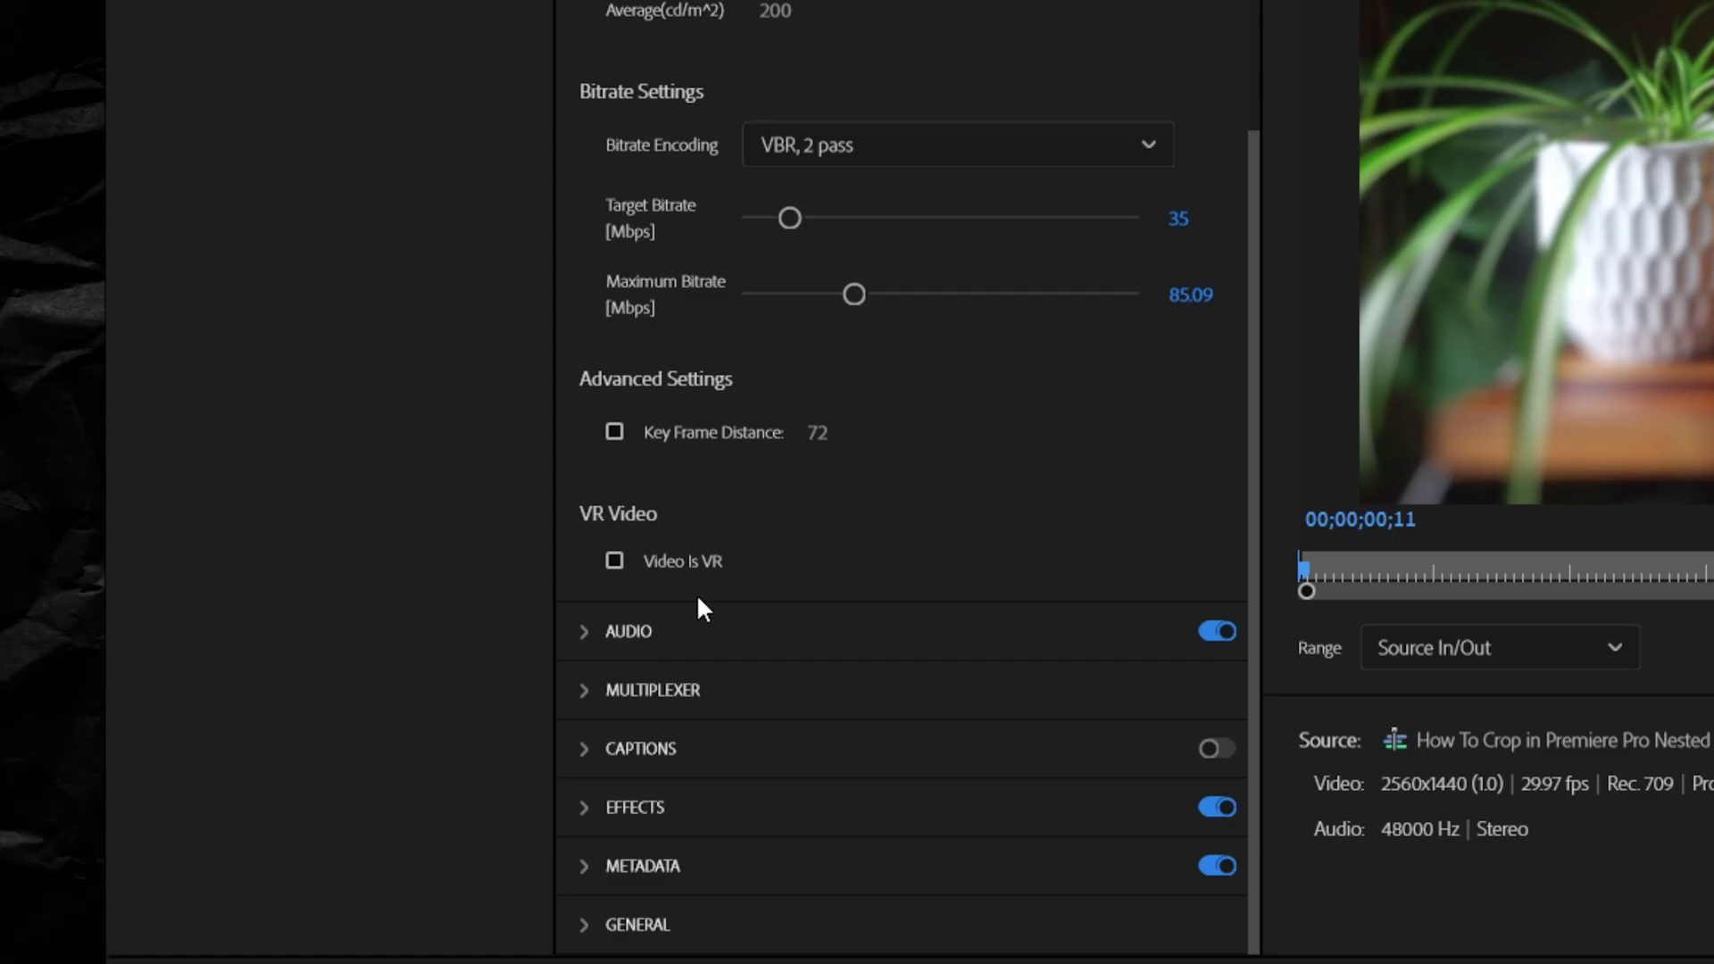
- Expand Audio to check AAC, 48000 Hz, Stereo, 320 kbps, then collapse it
{"action": "left_click", "coordinate": [601, 636]}
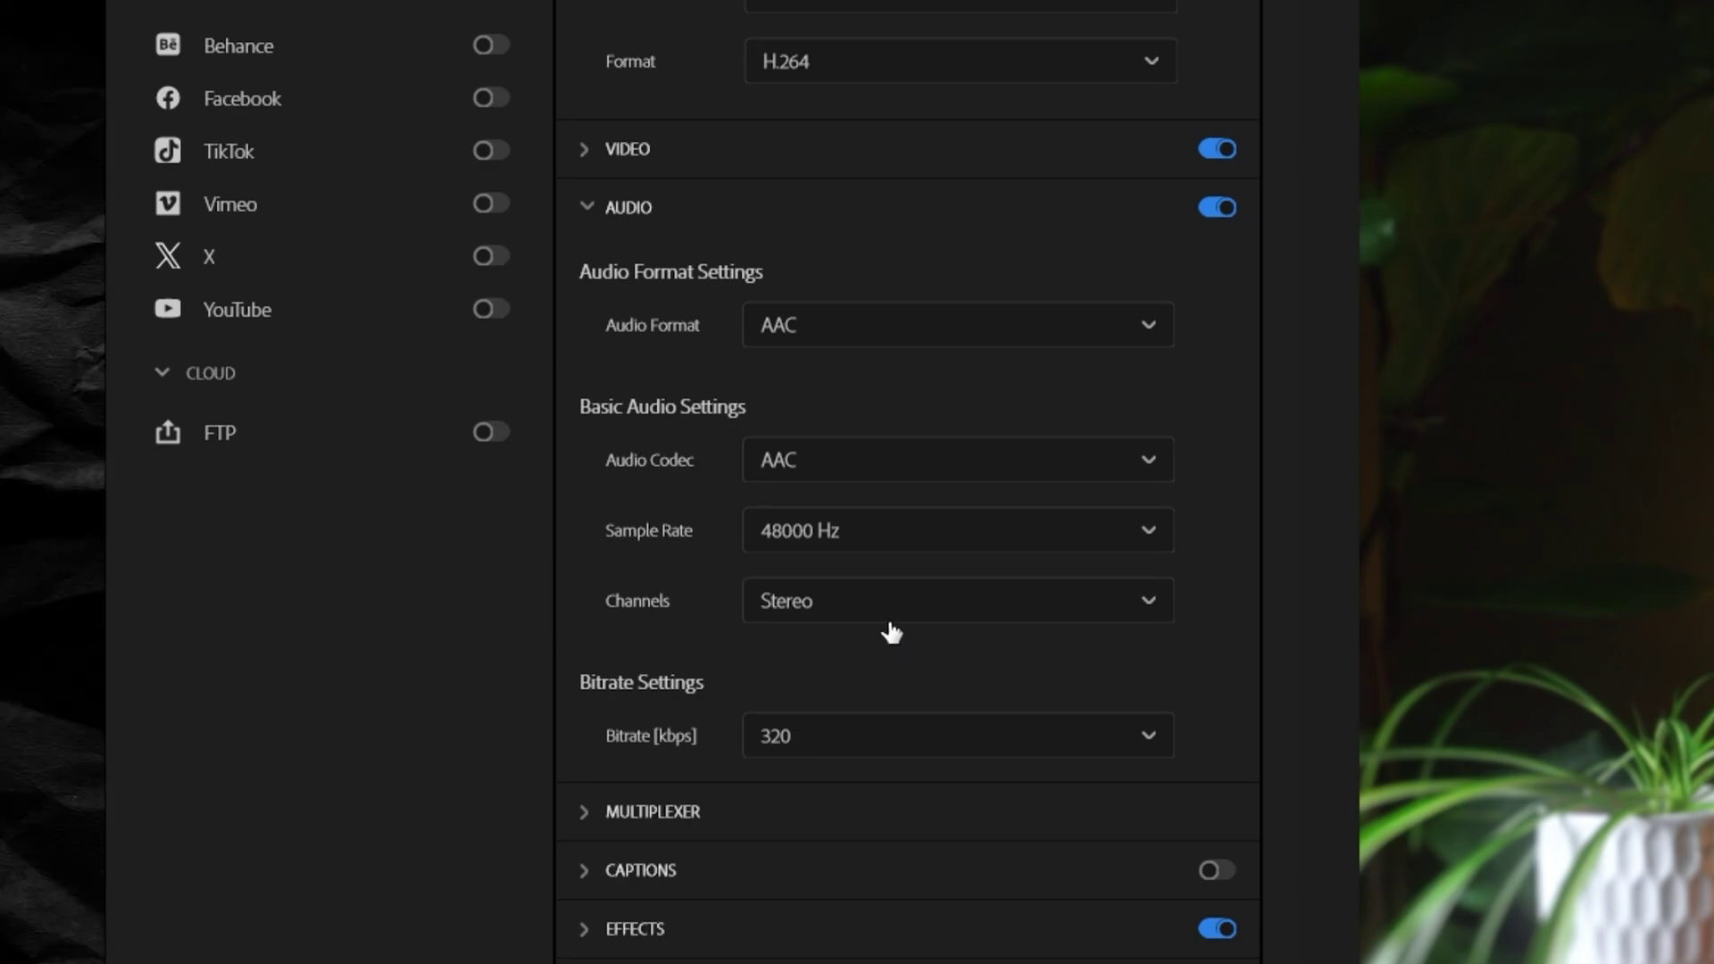
{"action": "left_click", "coordinate": [589, 213]}
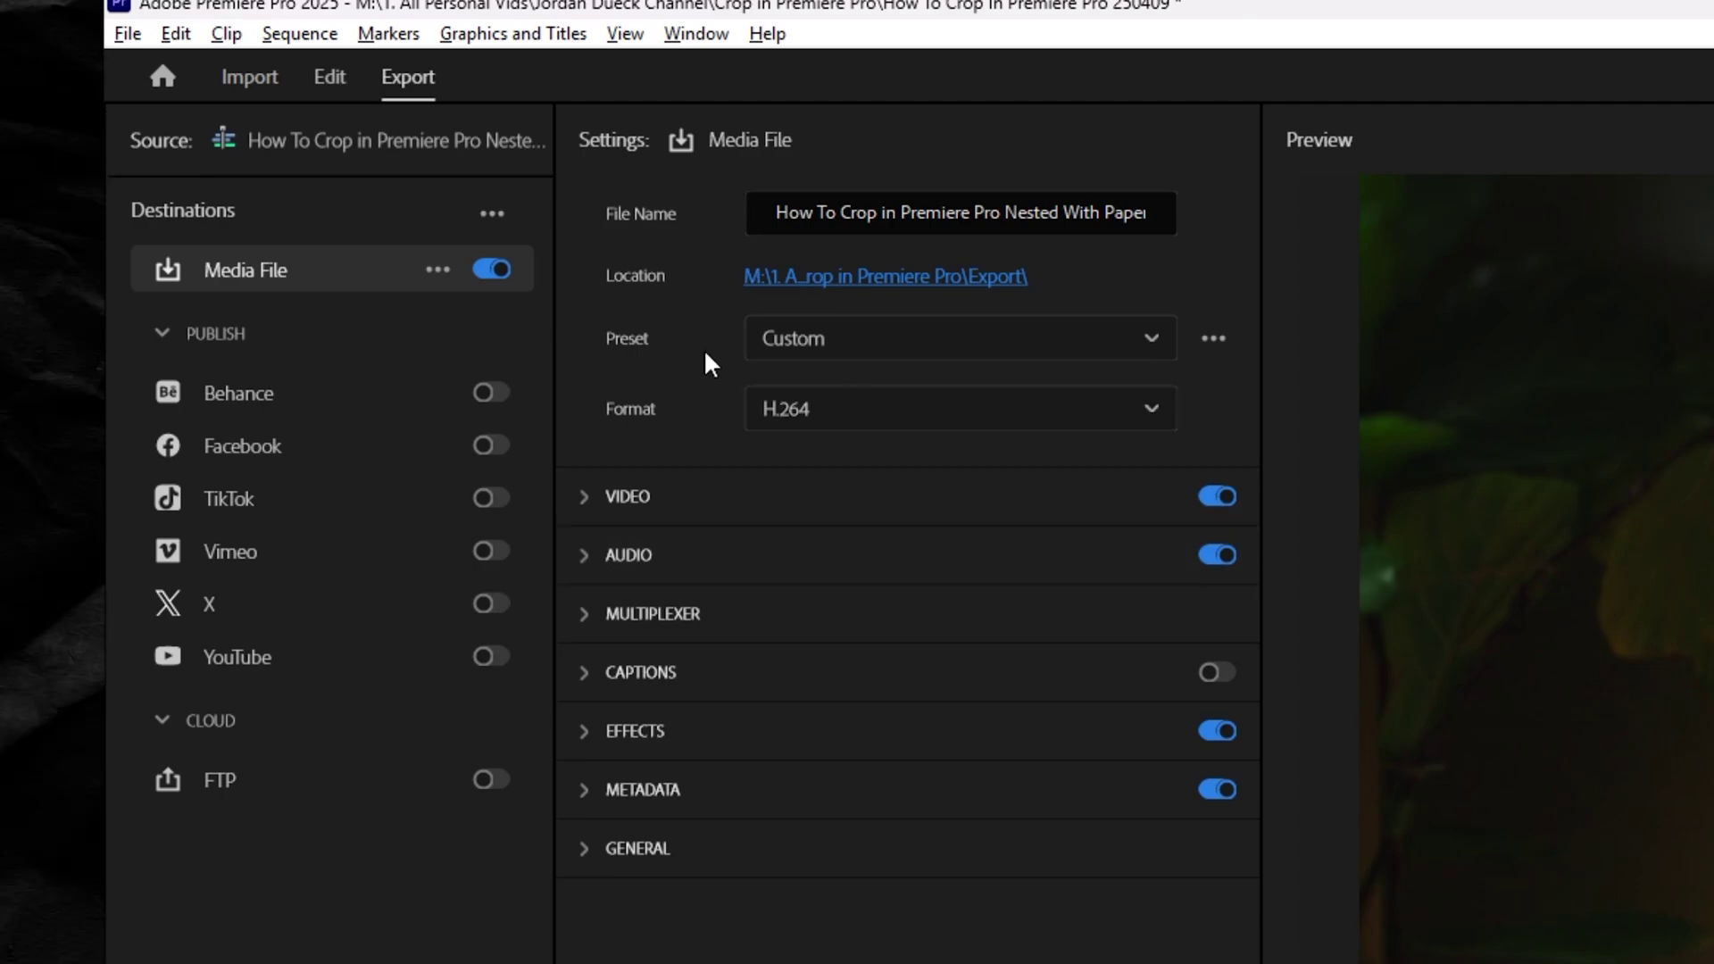
- Save the export settings as preset 'UHD Custom 4K Export' and confirm it in the Preset list
{"action": "left_click", "coordinate": [1215, 341]}
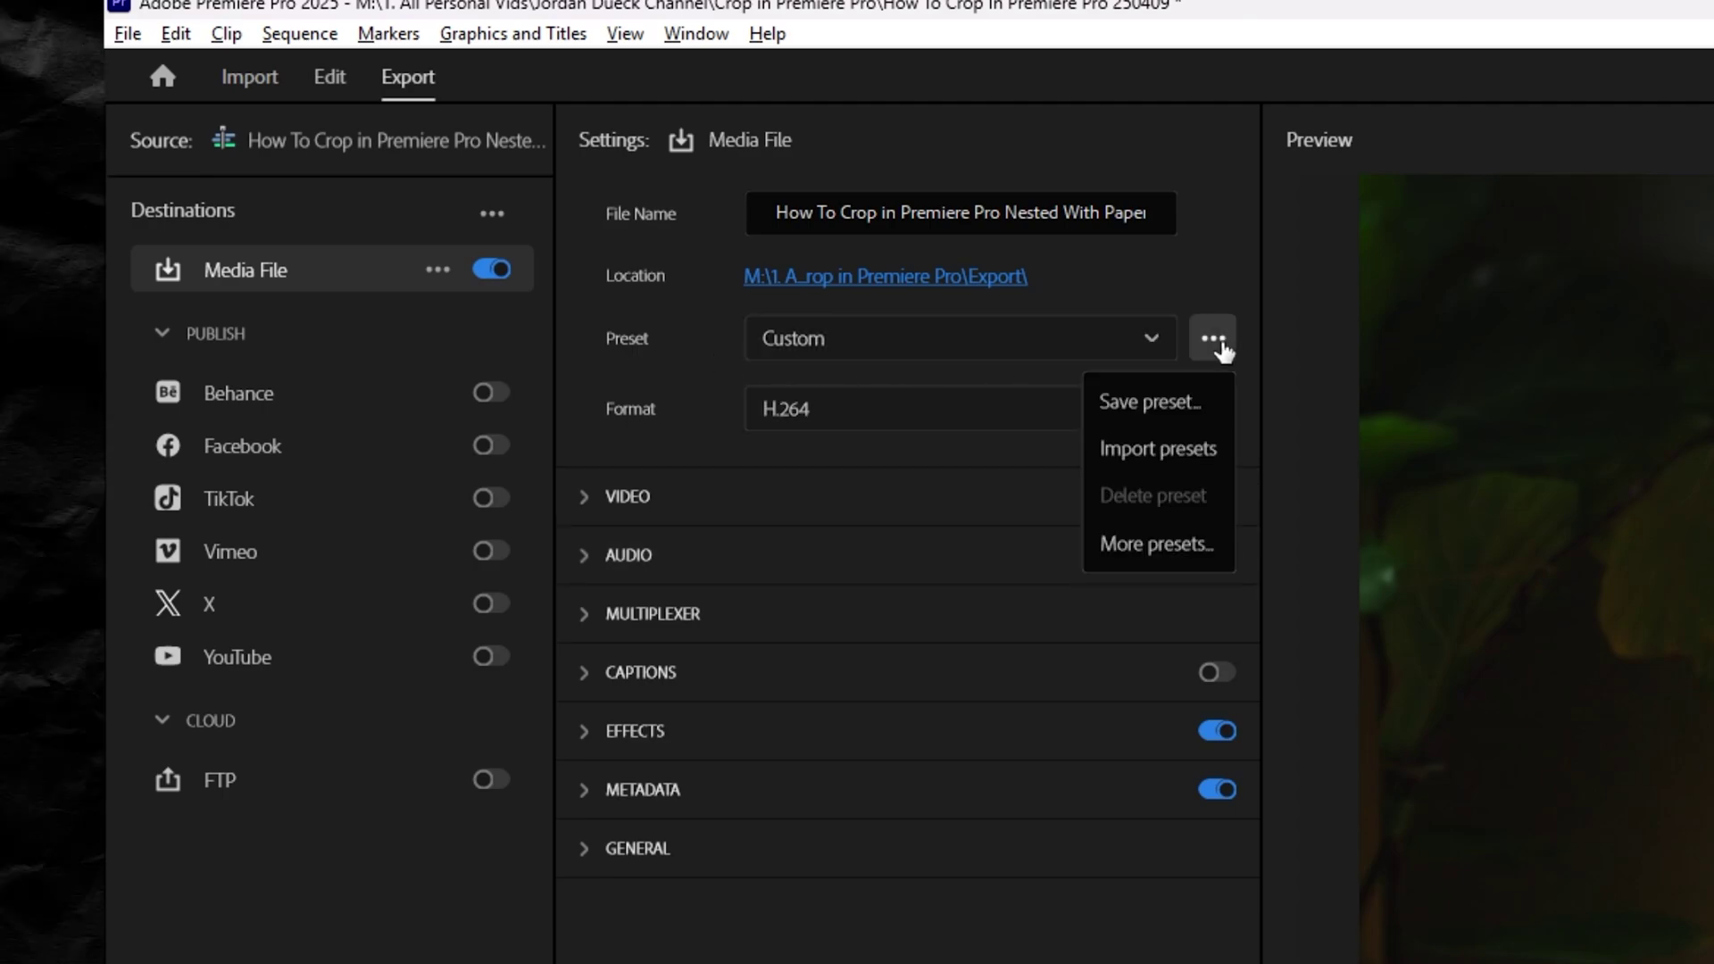
{"action": "left_click", "coordinate": [1190, 416]}
{"action": "type", "text": "UHD Custom 4K Export"}
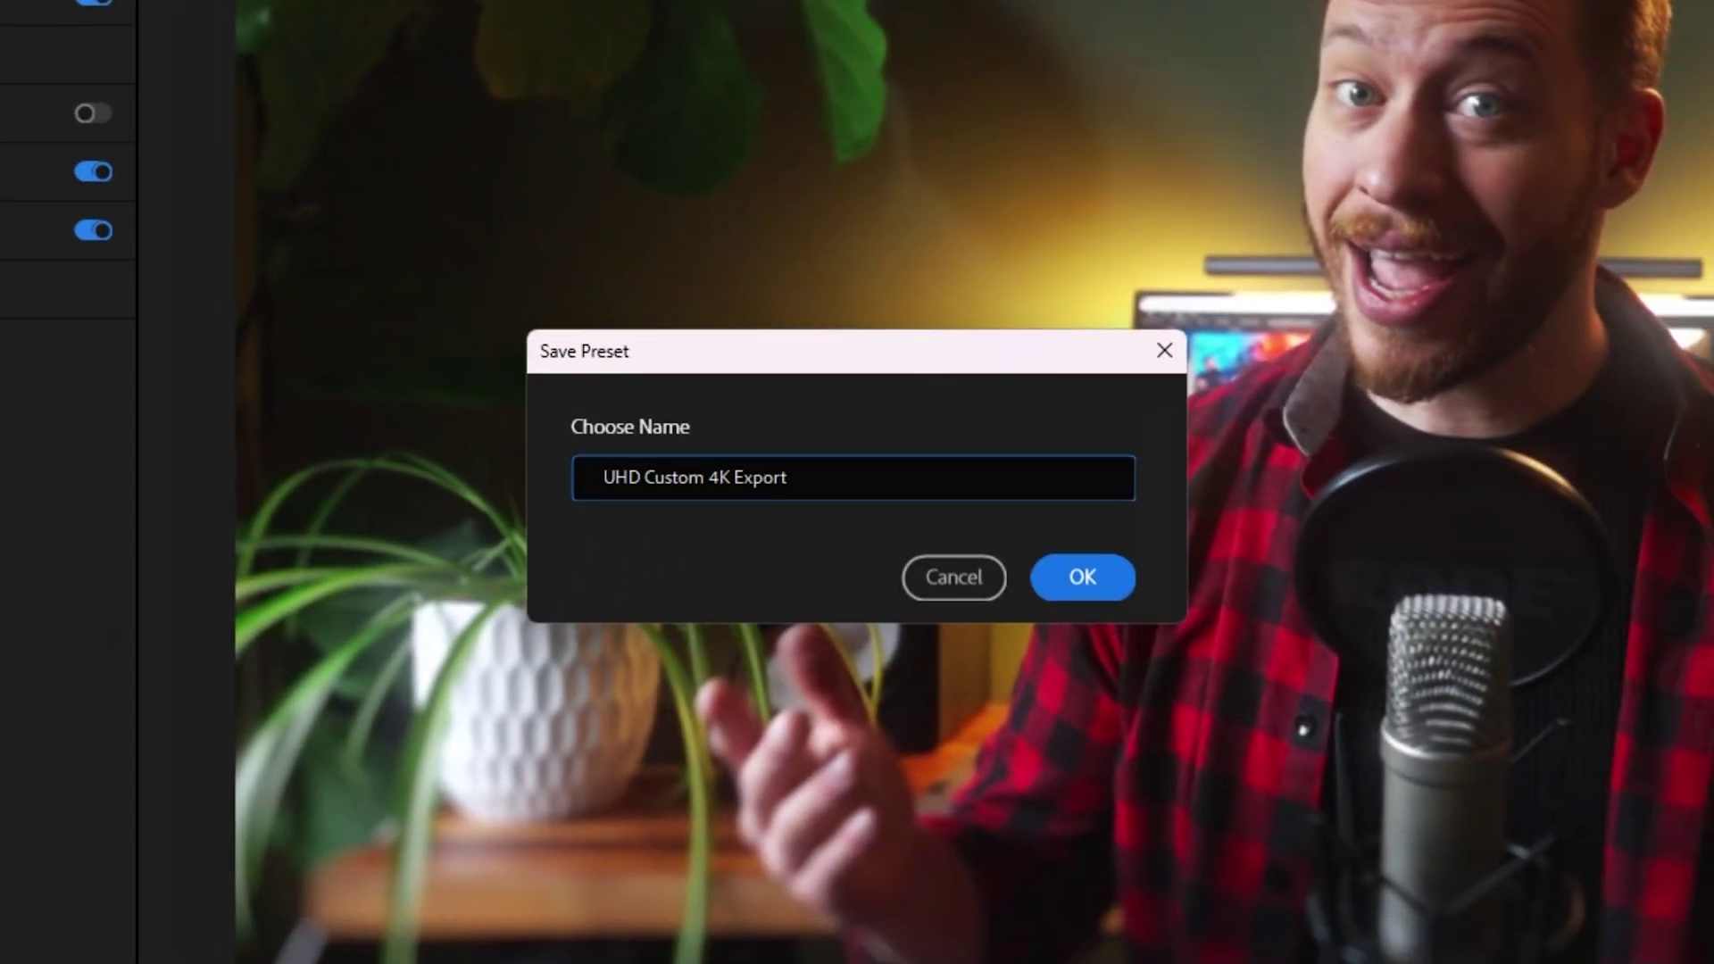
{"action": "left_click", "coordinate": [1045, 584]}
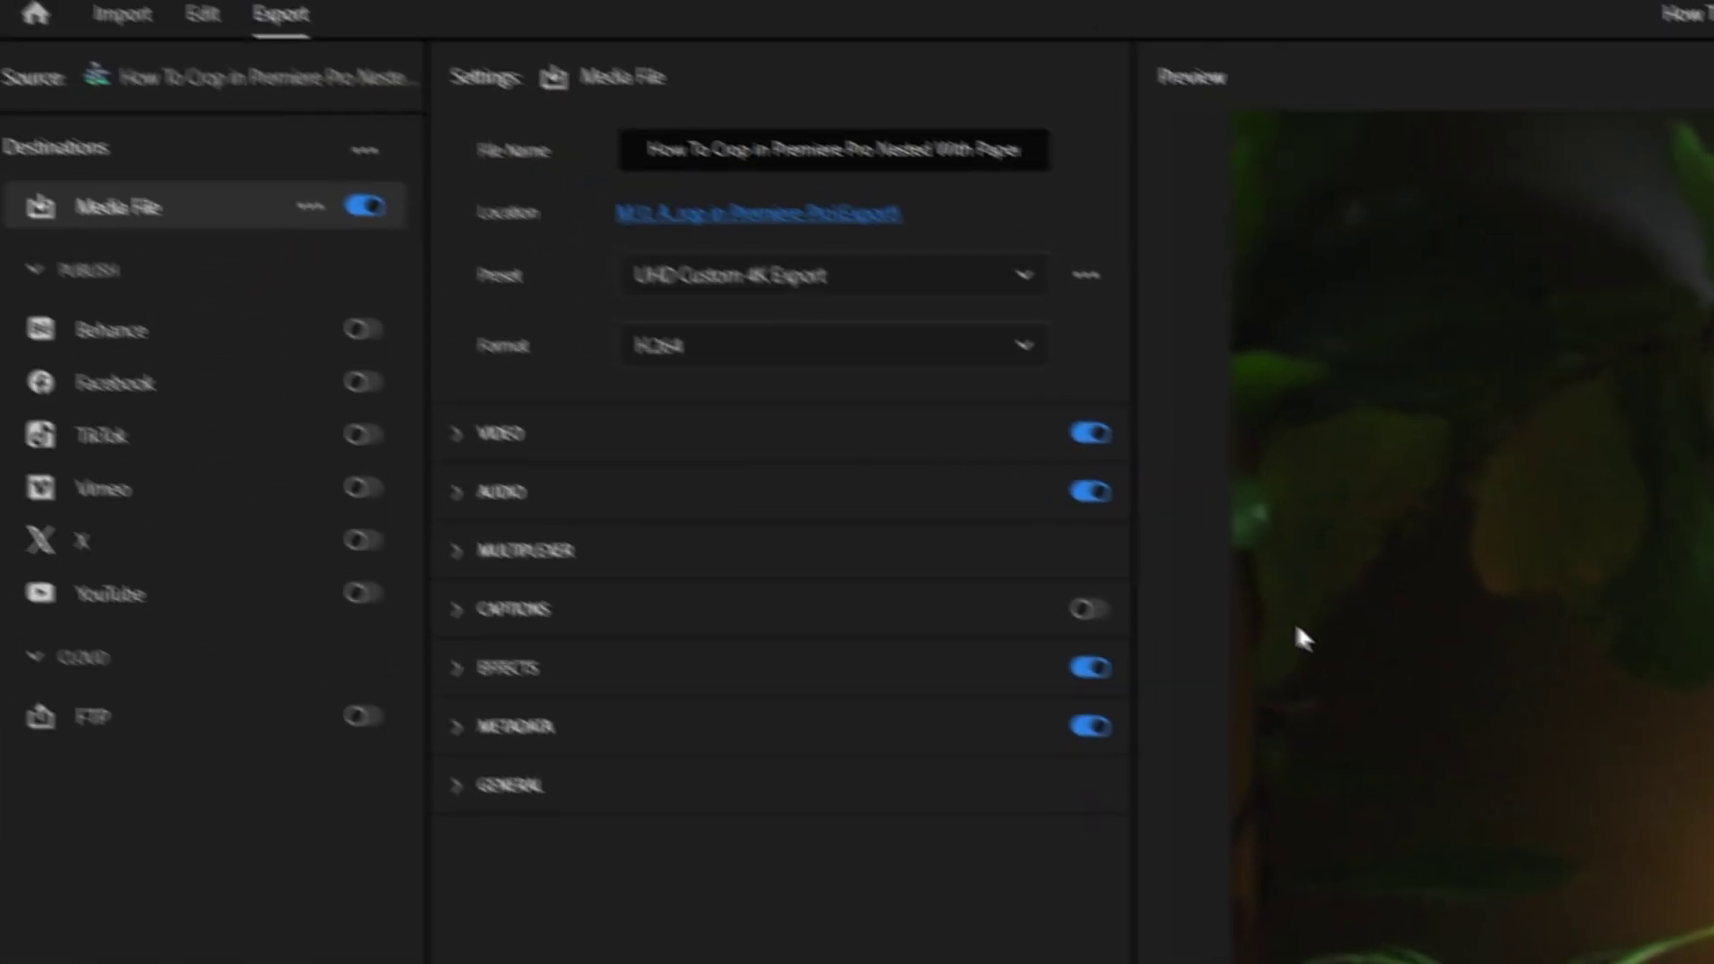
{"action": "left_click", "coordinate": [1152, 338]}
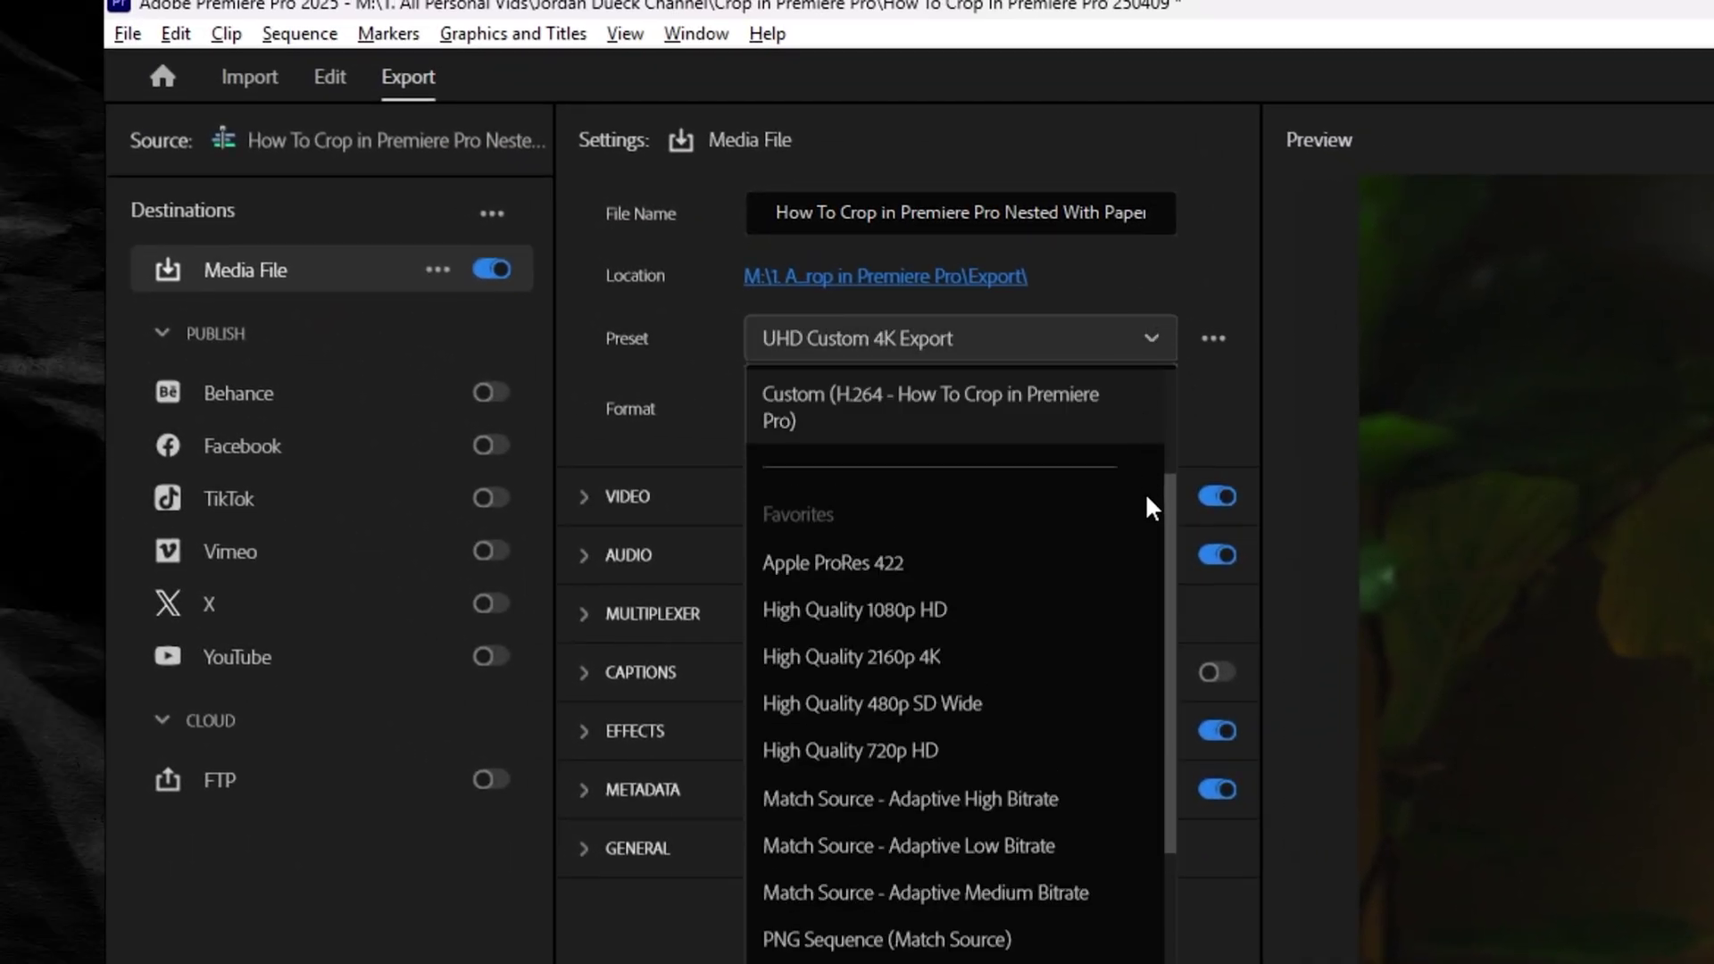
{"action": "scroll", "coordinate": [1148, 500], "scroll_direction": "down", "scroll_amount": 2}
{"action": "scroll", "coordinate": [1164, 527], "scroll_direction": "down", "scroll_amount": 2}
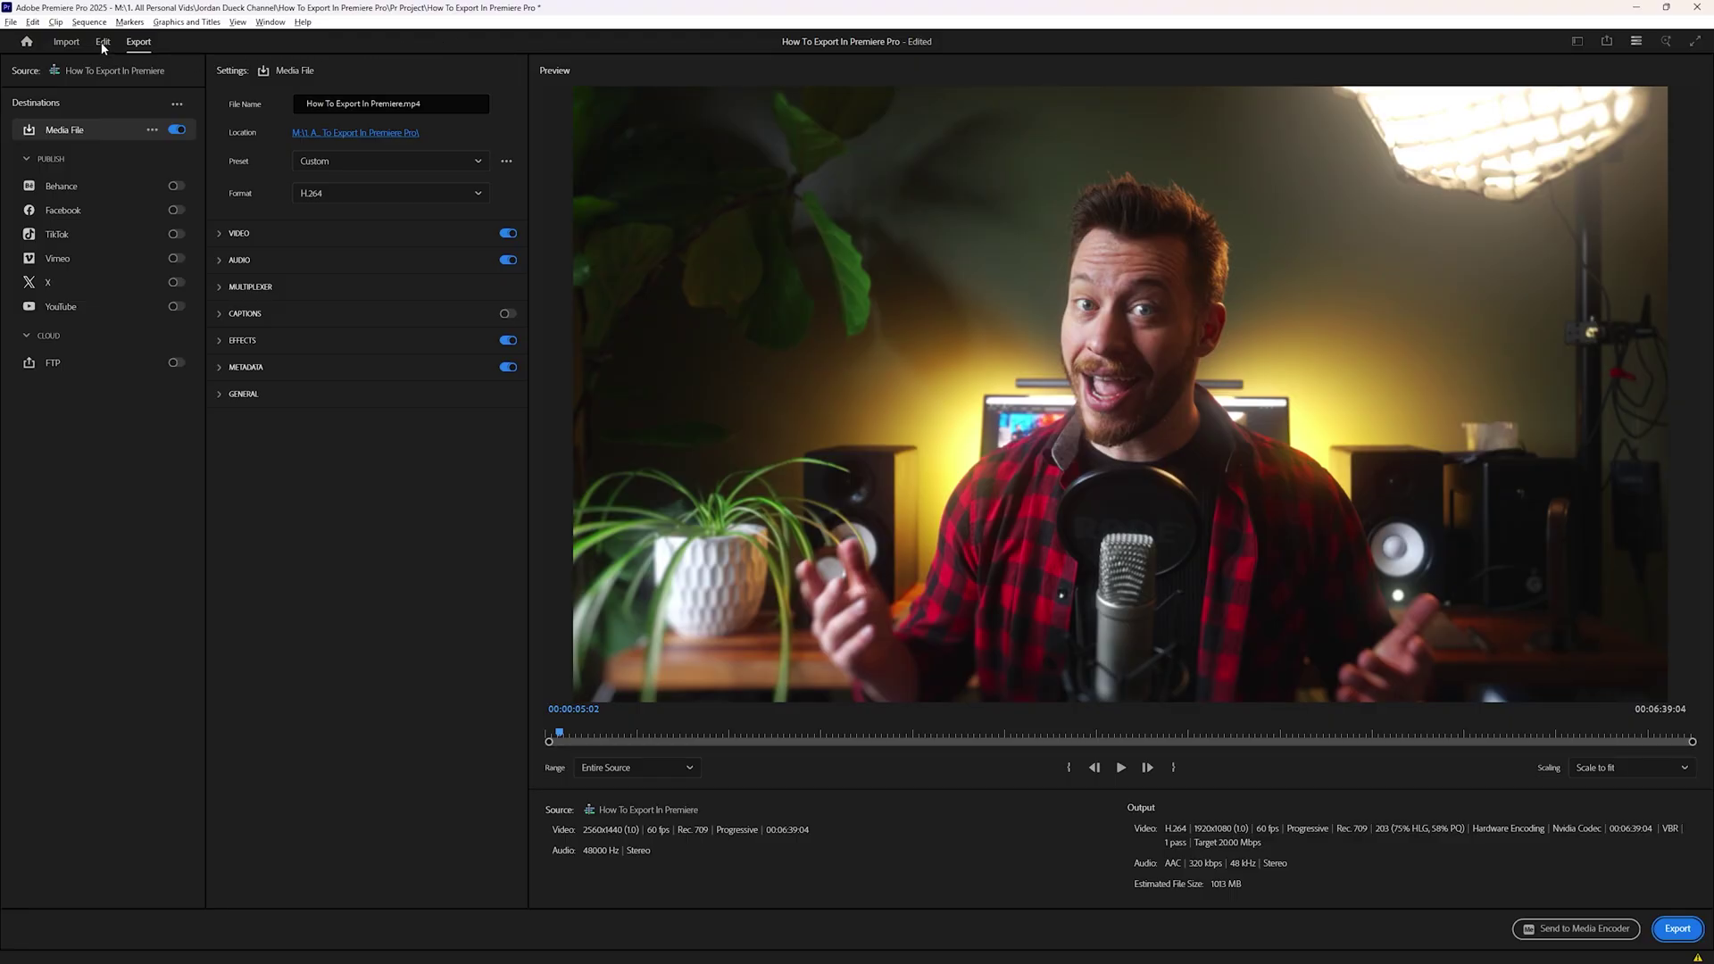
- Back in the Edit timeline, mark the Out point on the sequence's last frame
{"action": "left_click", "coordinate": [102, 42]}
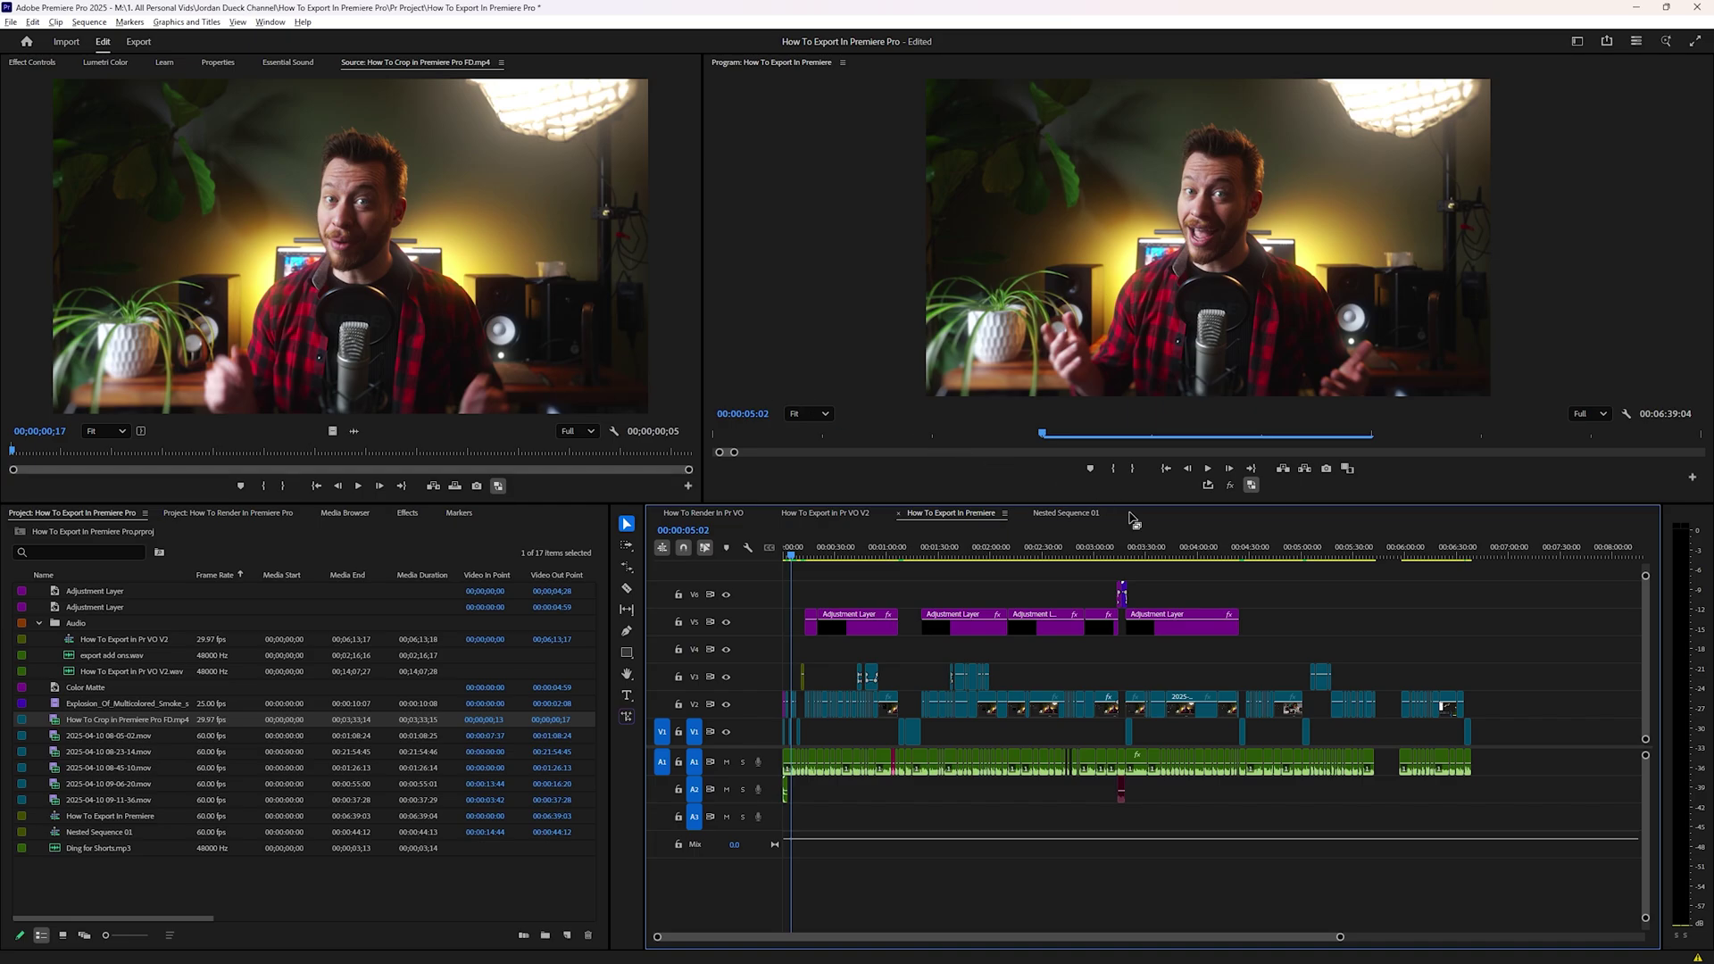
{"action": "left_click", "coordinate": [1471, 552]}
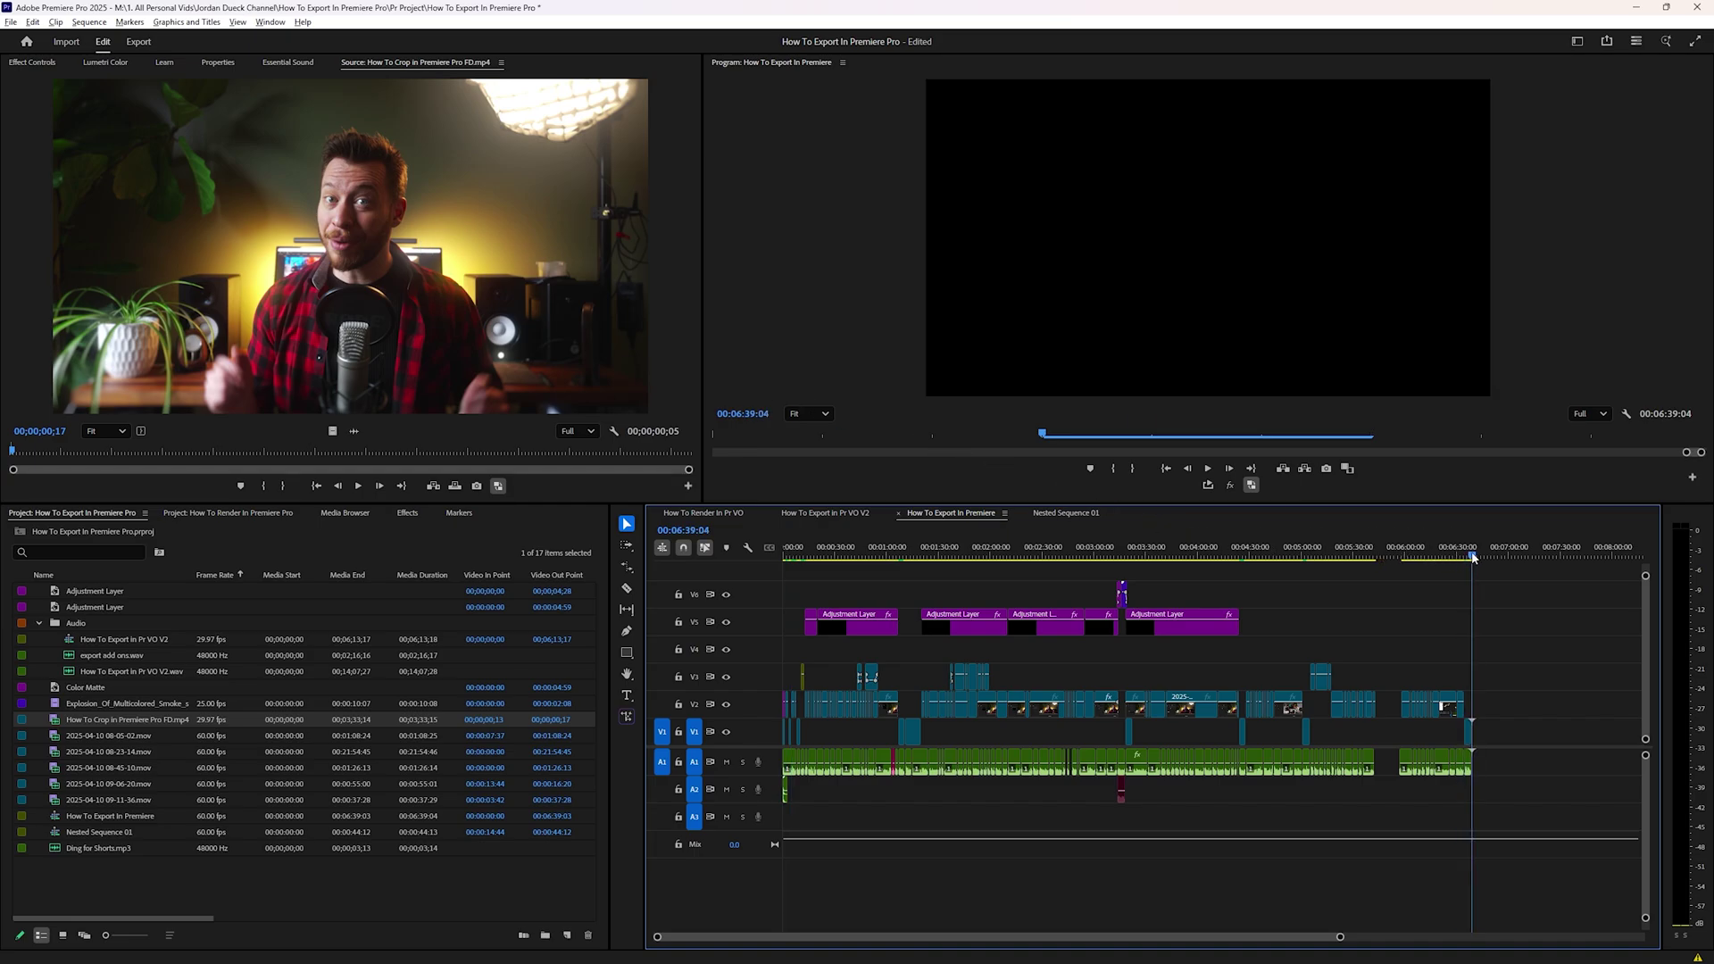
{"action": "key", "text": "Left"}
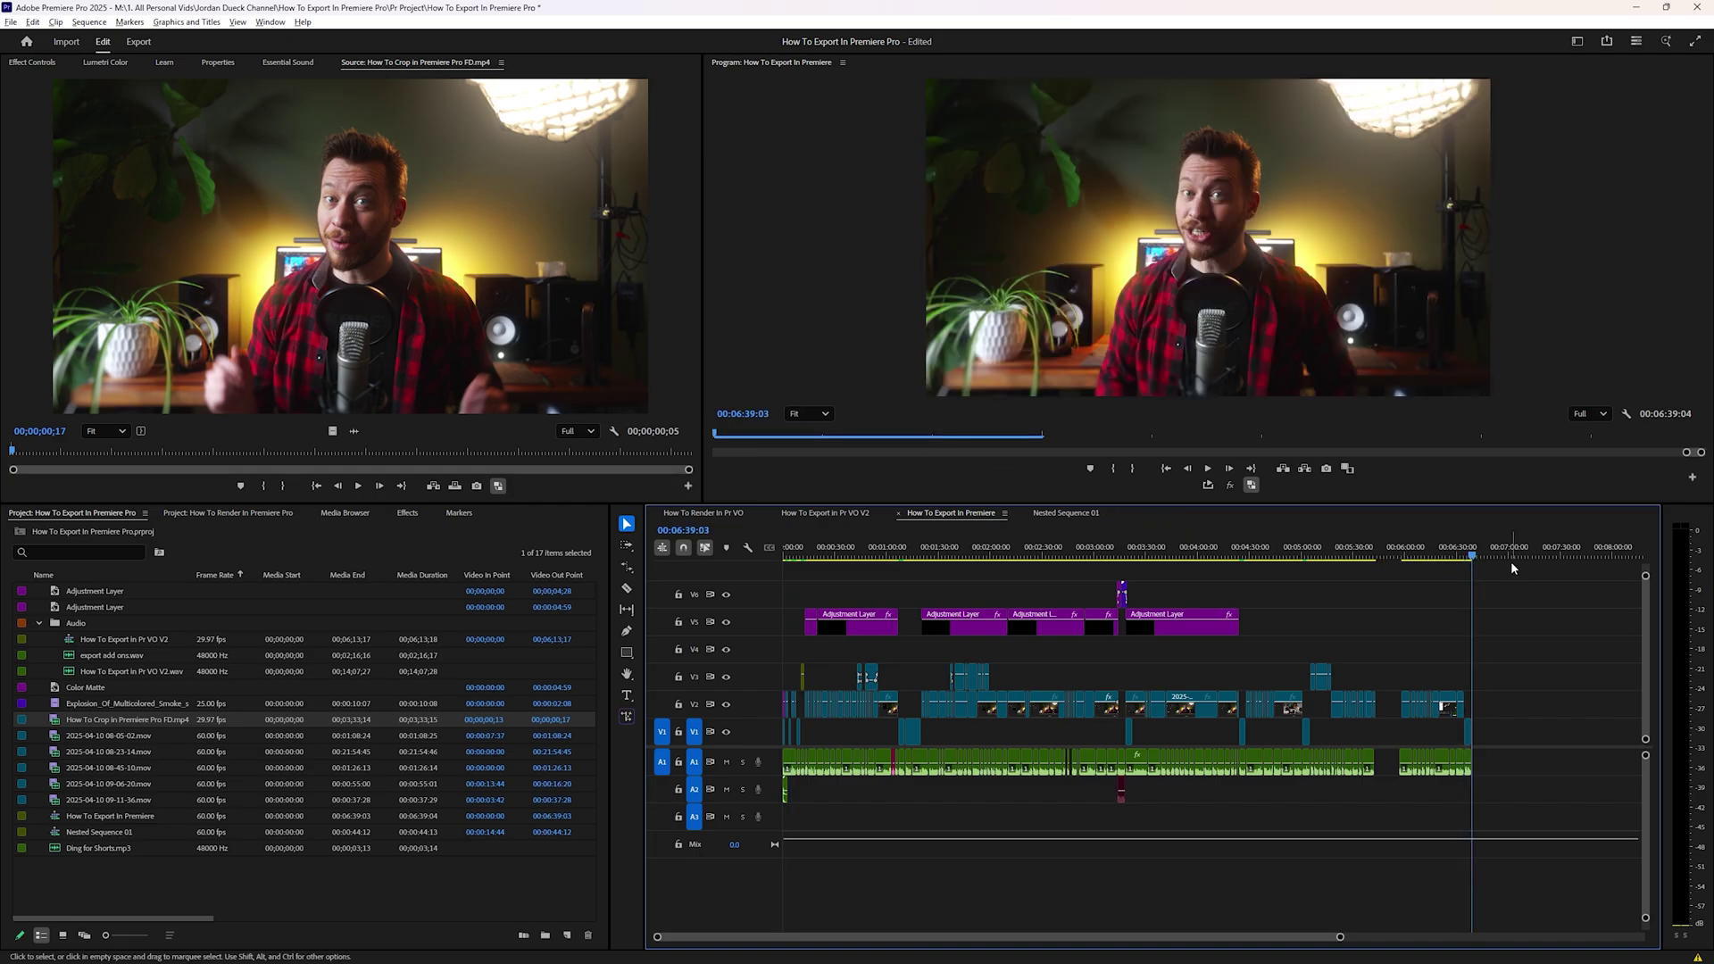
{"action": "key", "text": "o"}
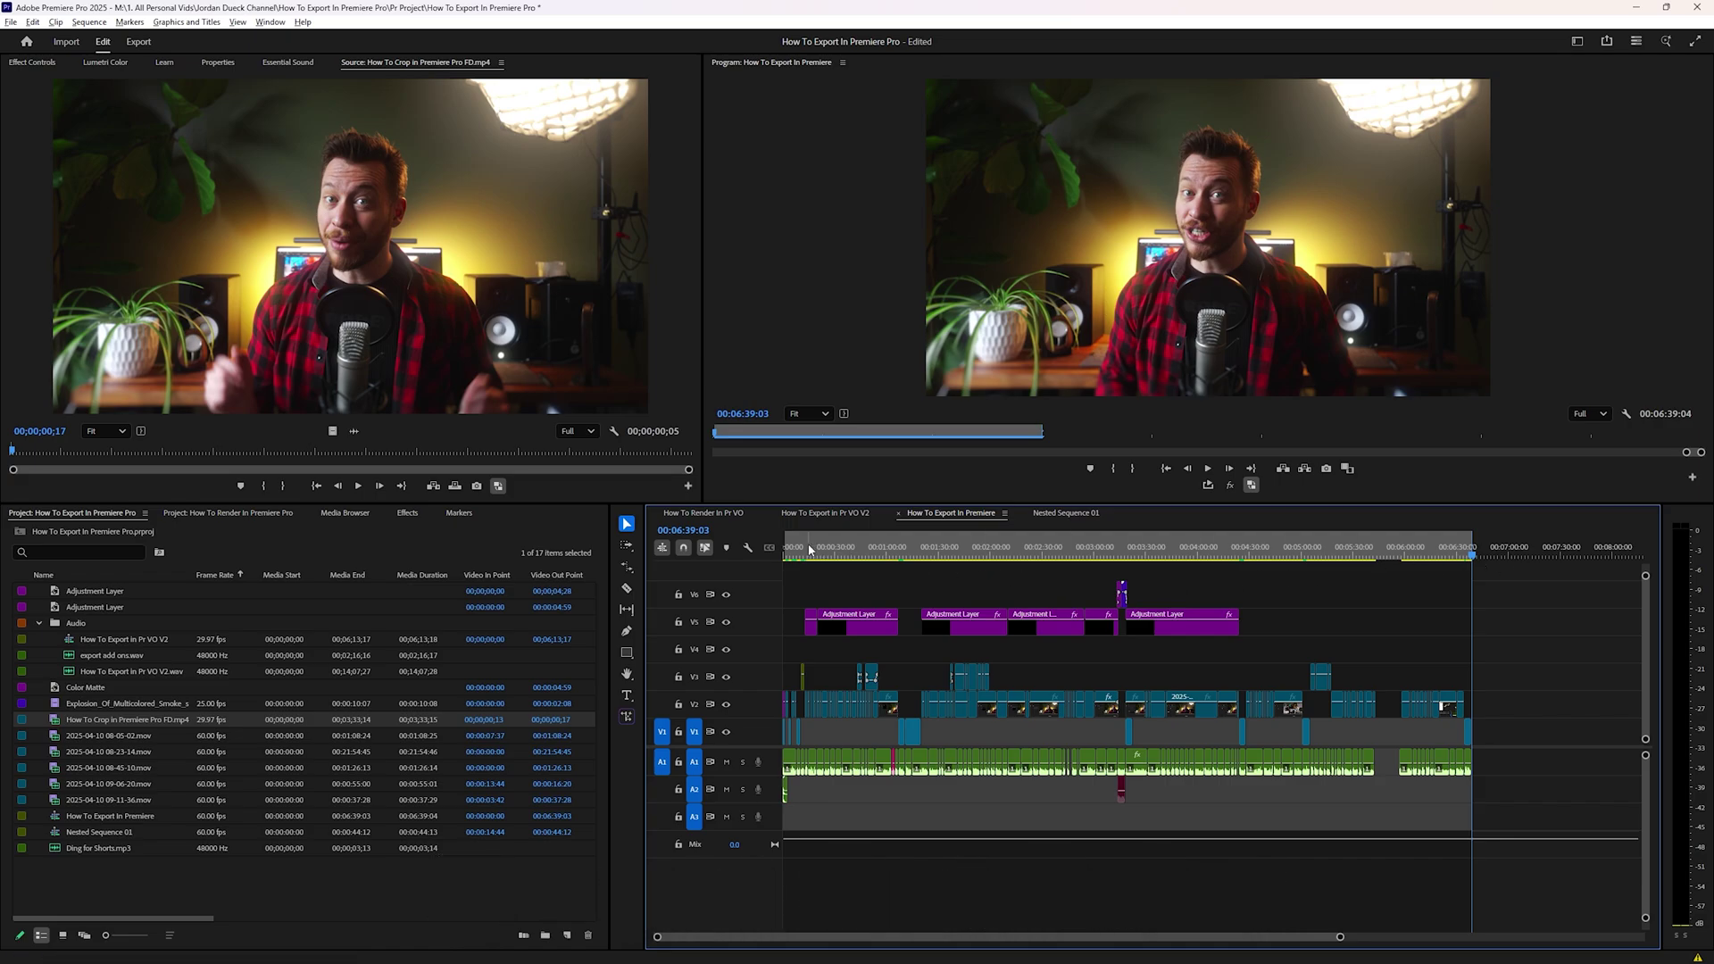
- Shift all clips later and re-mark the Out point at the new sequence end
{"action": "key", "text": "ctrl+a"}
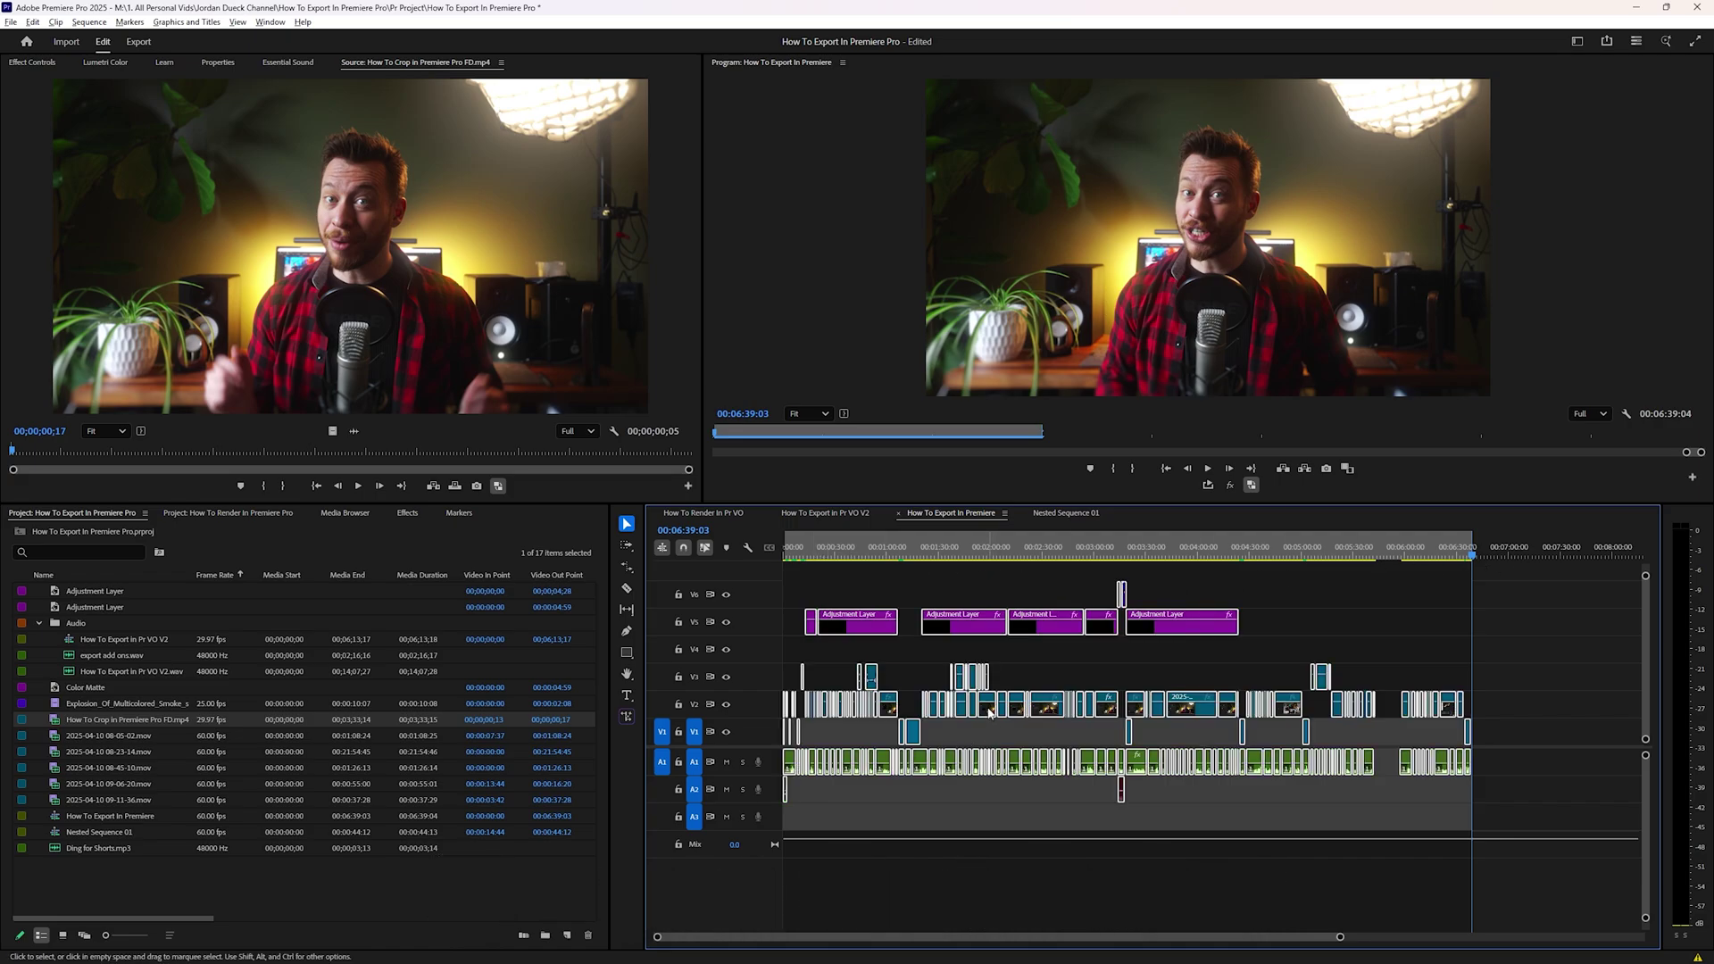
{"action": "left_click_drag", "start_coordinate": [989, 711], "coordinate": [1047, 711]}
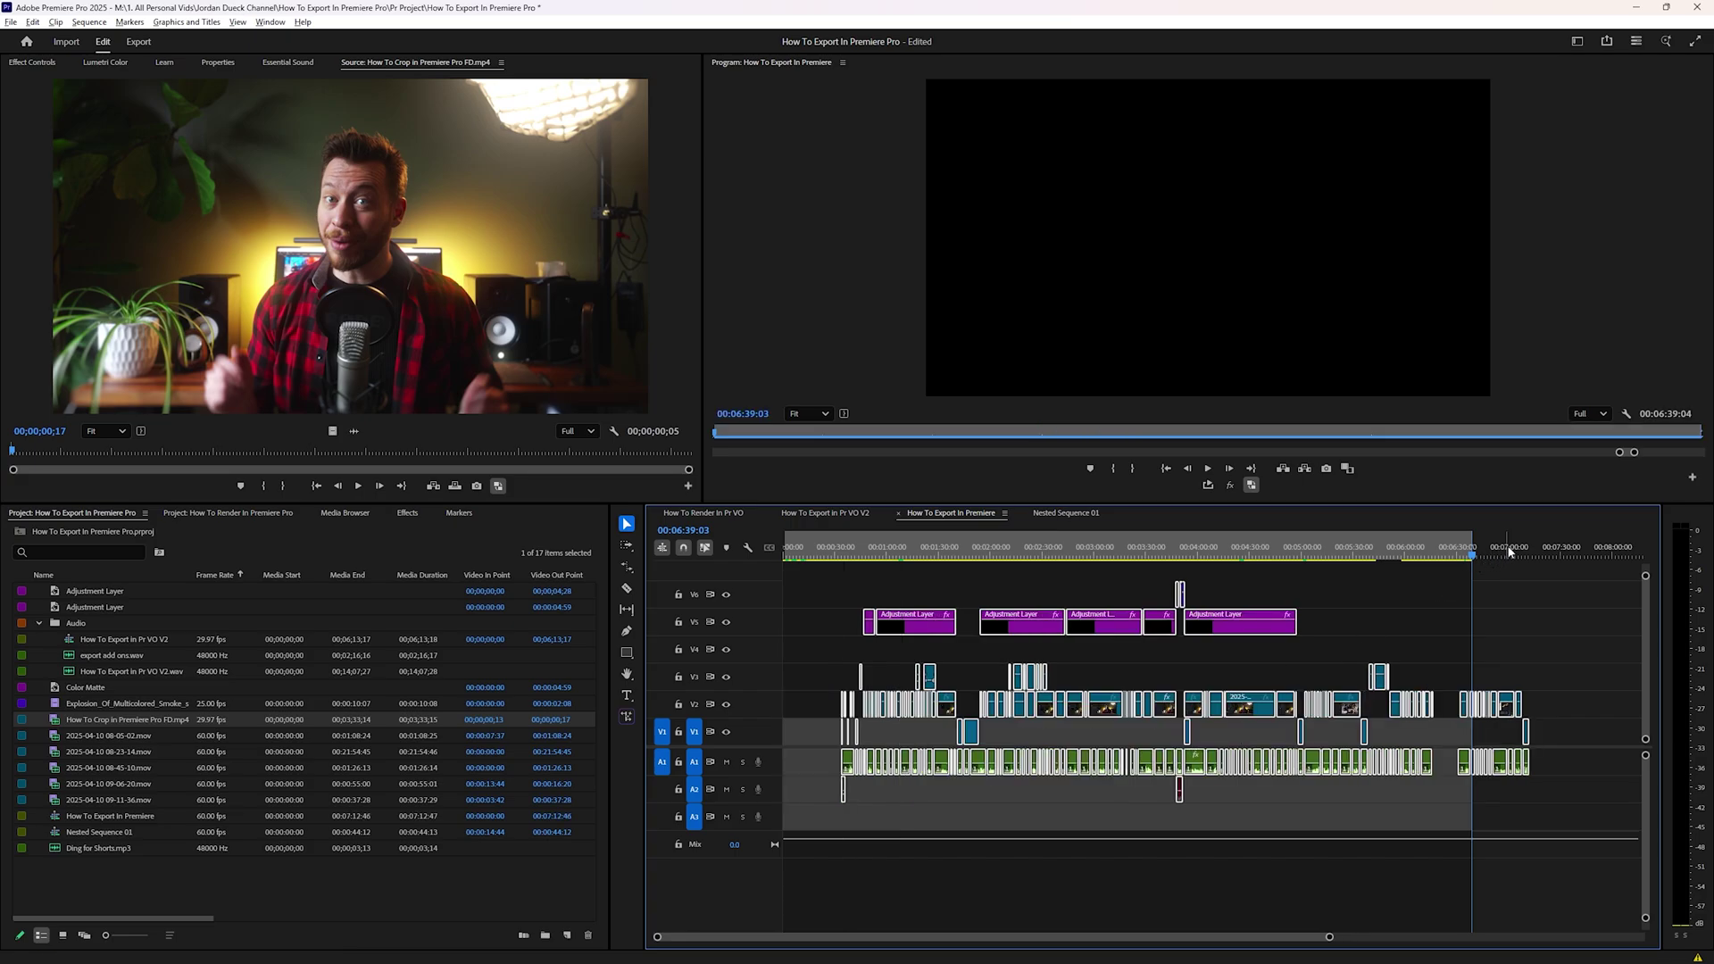
{"action": "left_click_drag", "start_coordinate": [1500, 549], "coordinate": [1540, 553]}
{"action": "key", "text": "o"}
{"action": "left_click", "coordinate": [1241, 581]}
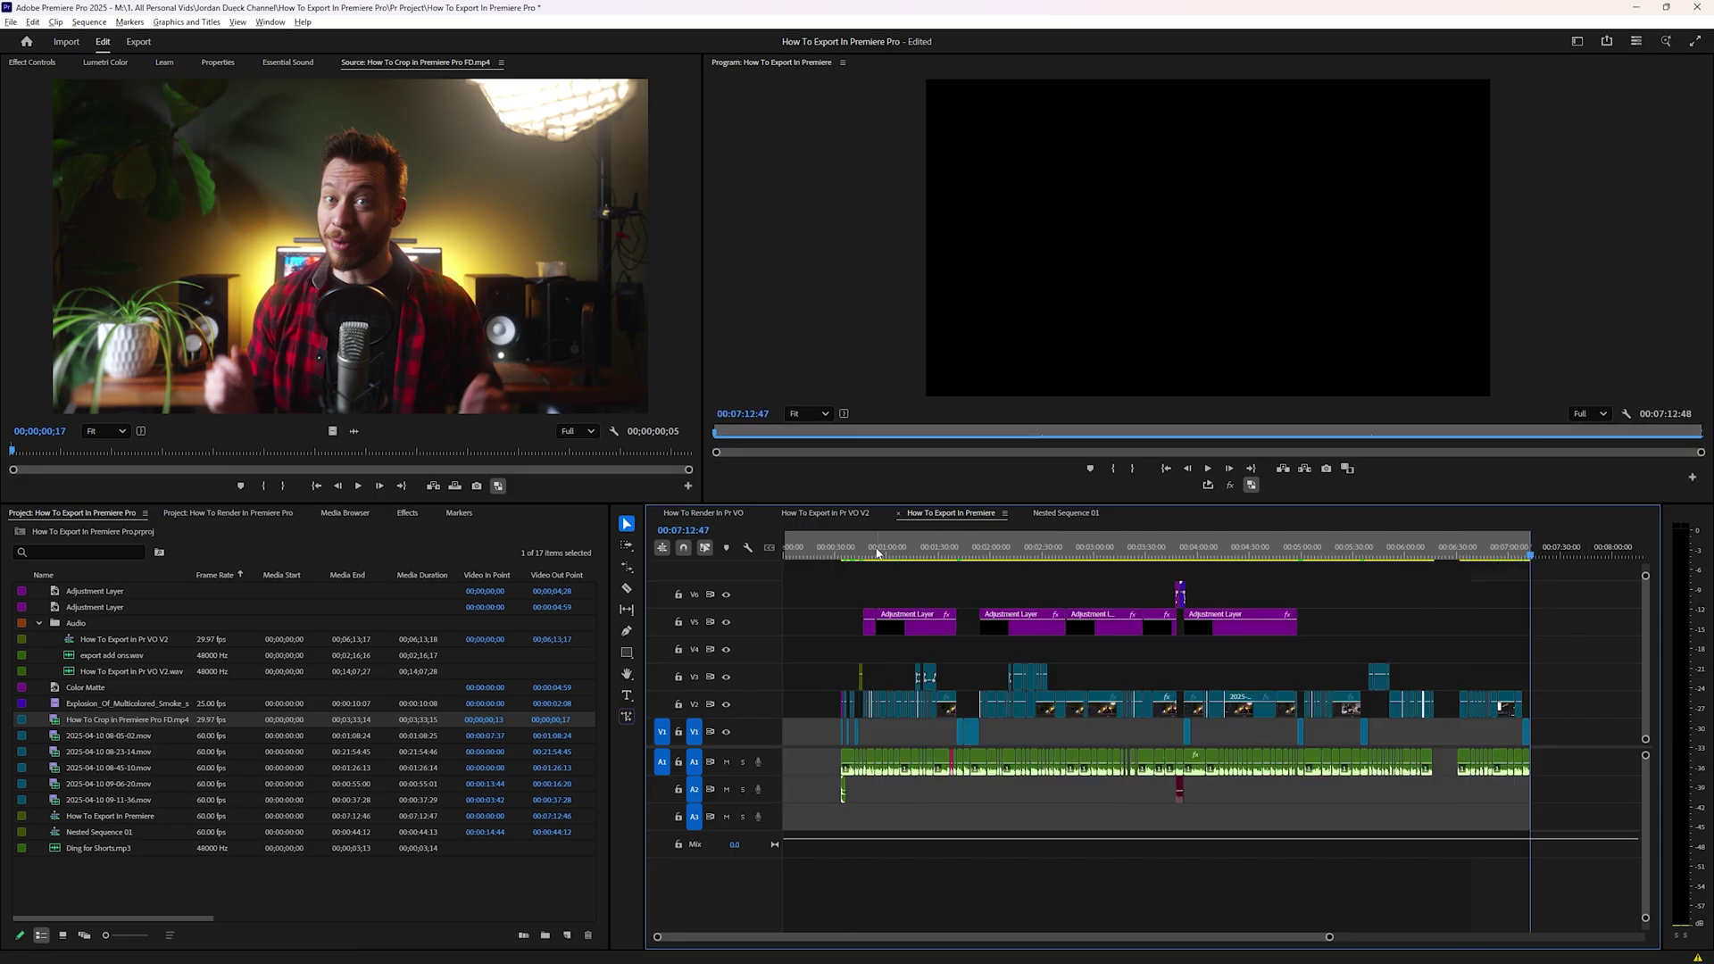
- Set the sequence In point at 00:00:33:43 and zoom the timeline out
{"action": "left_click", "coordinate": [840, 548]}
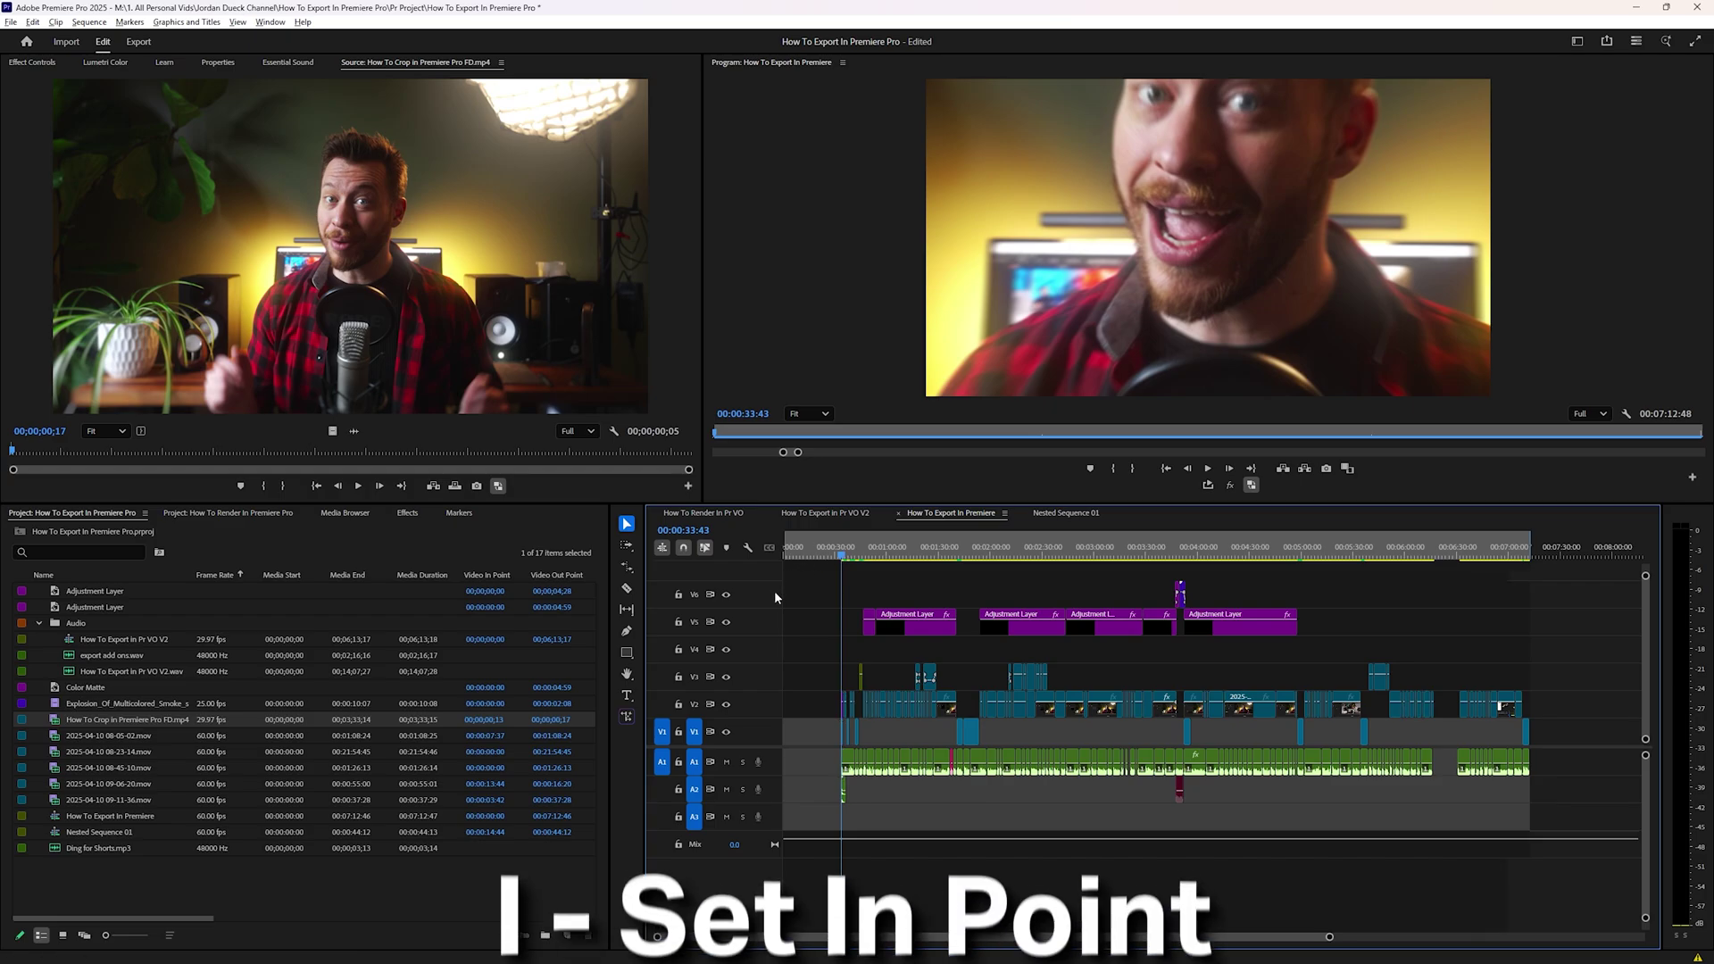
{"action": "key", "text": "i"}
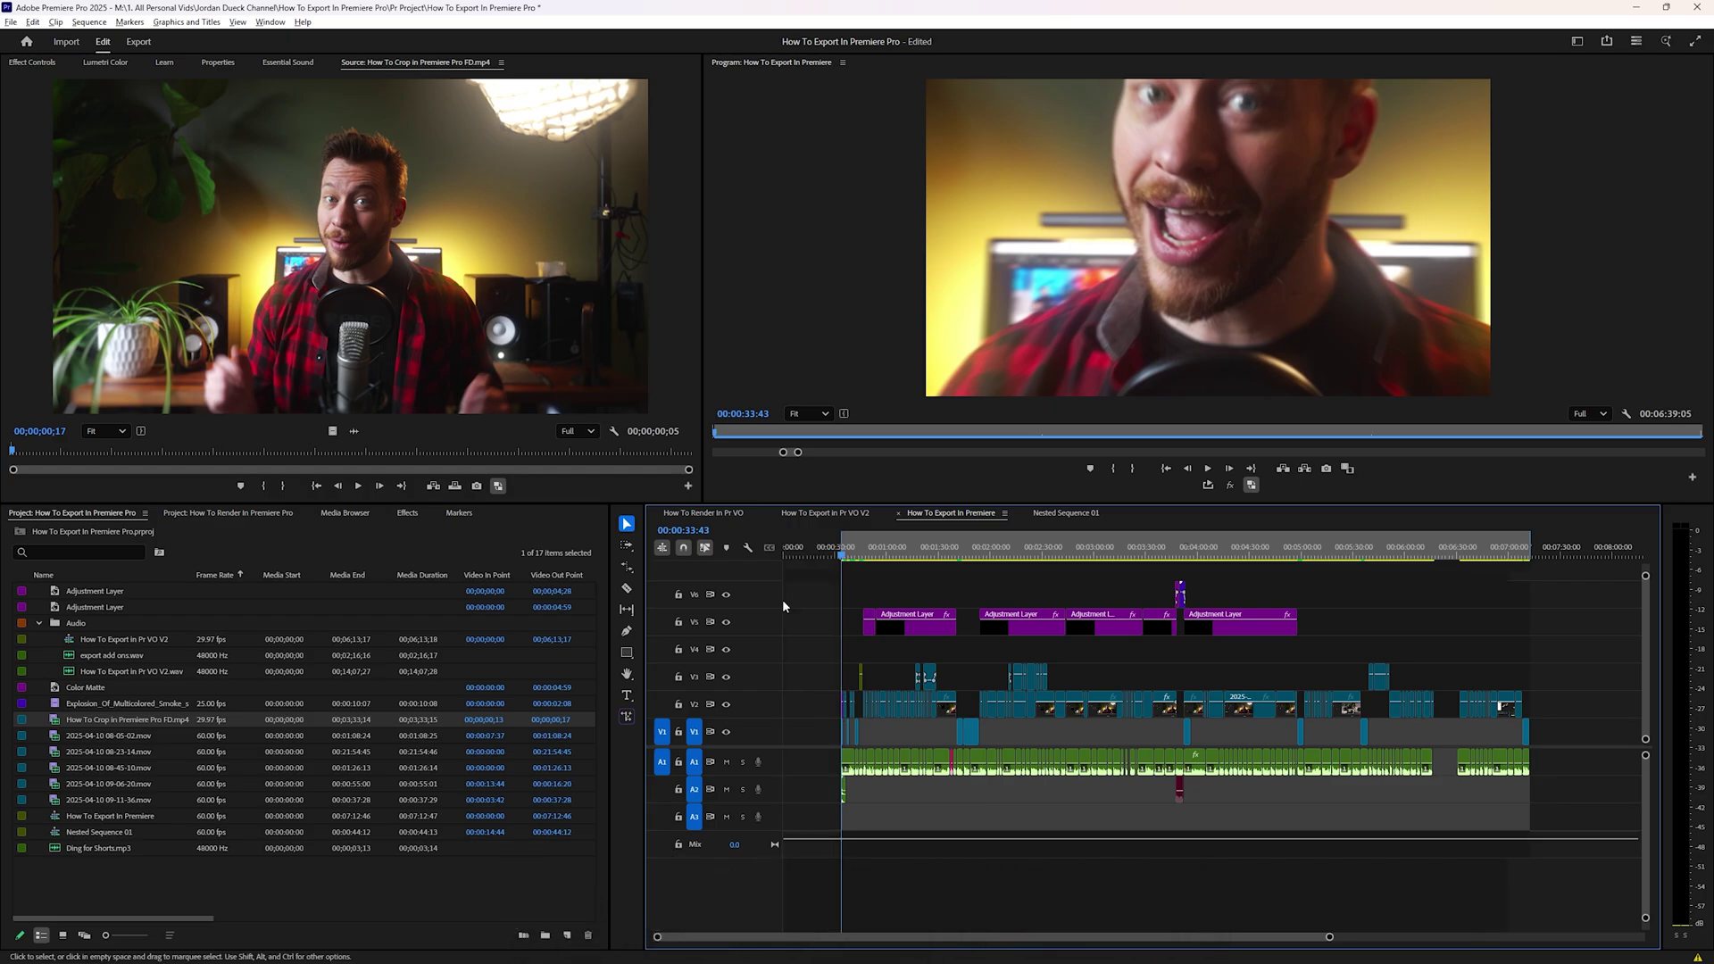
{"action": "key", "text": "minus"}
{"action": "left_click_drag", "start_coordinate": [1511, 613], "coordinate": [1327, 918]}
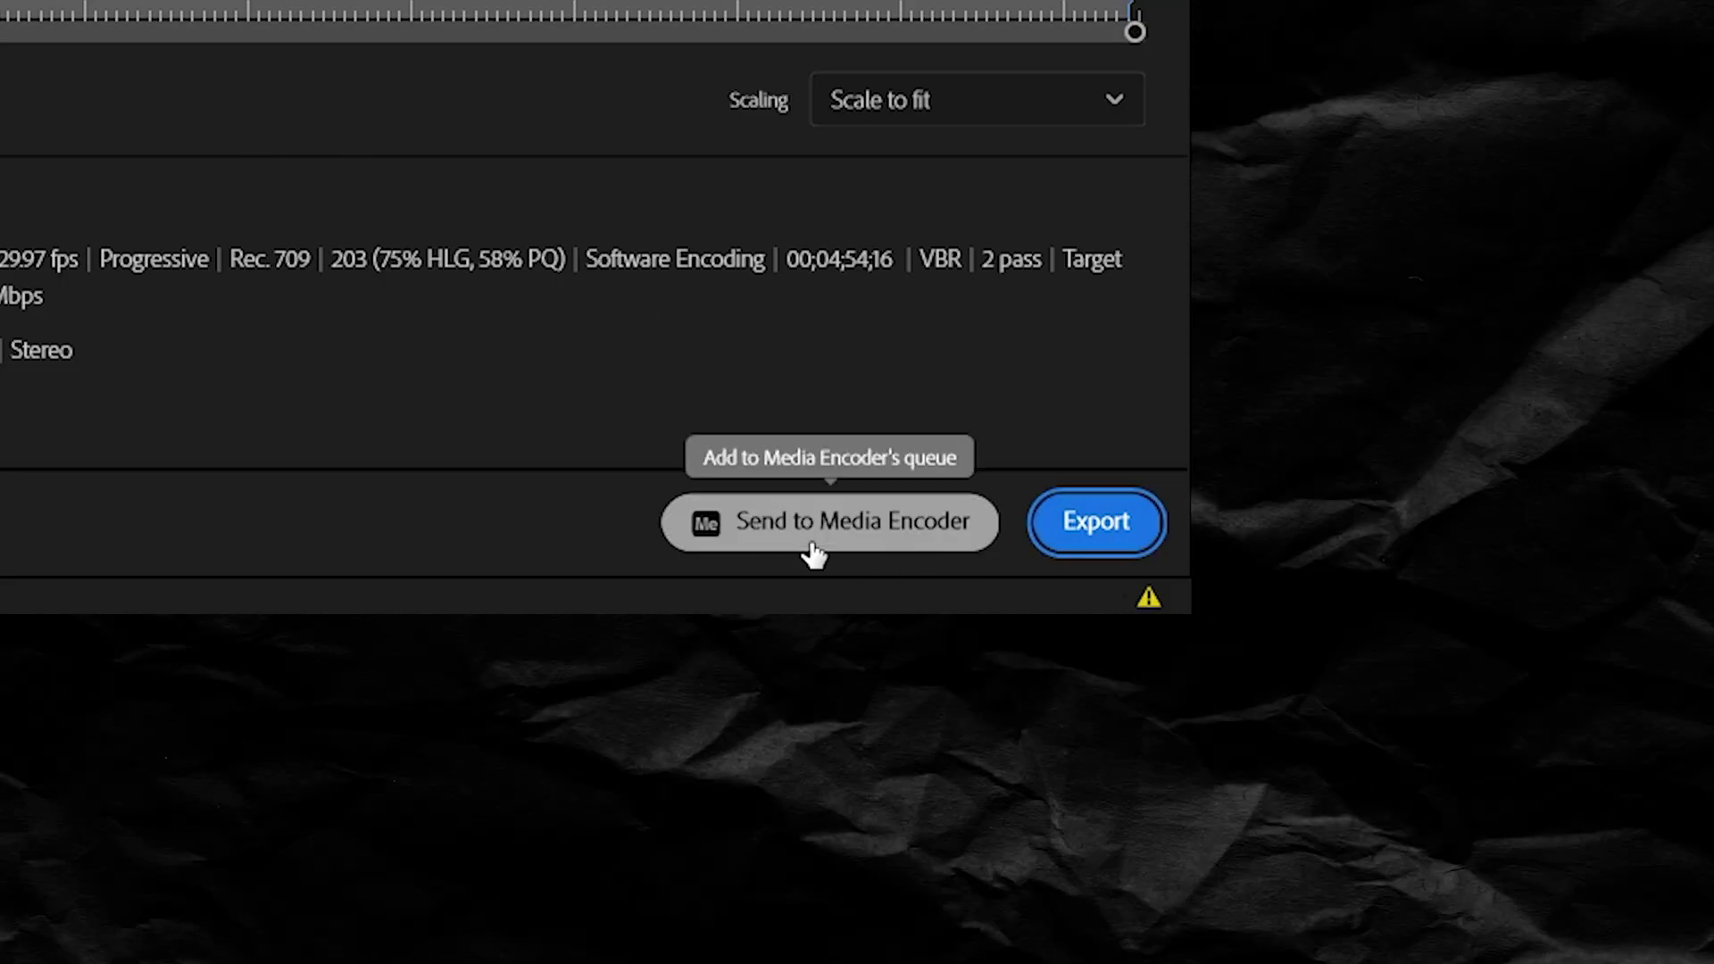
- Send the sequence from the Export workspace to Adobe Media Encoder's queue
{"action": "left_click", "coordinate": [1096, 527]}
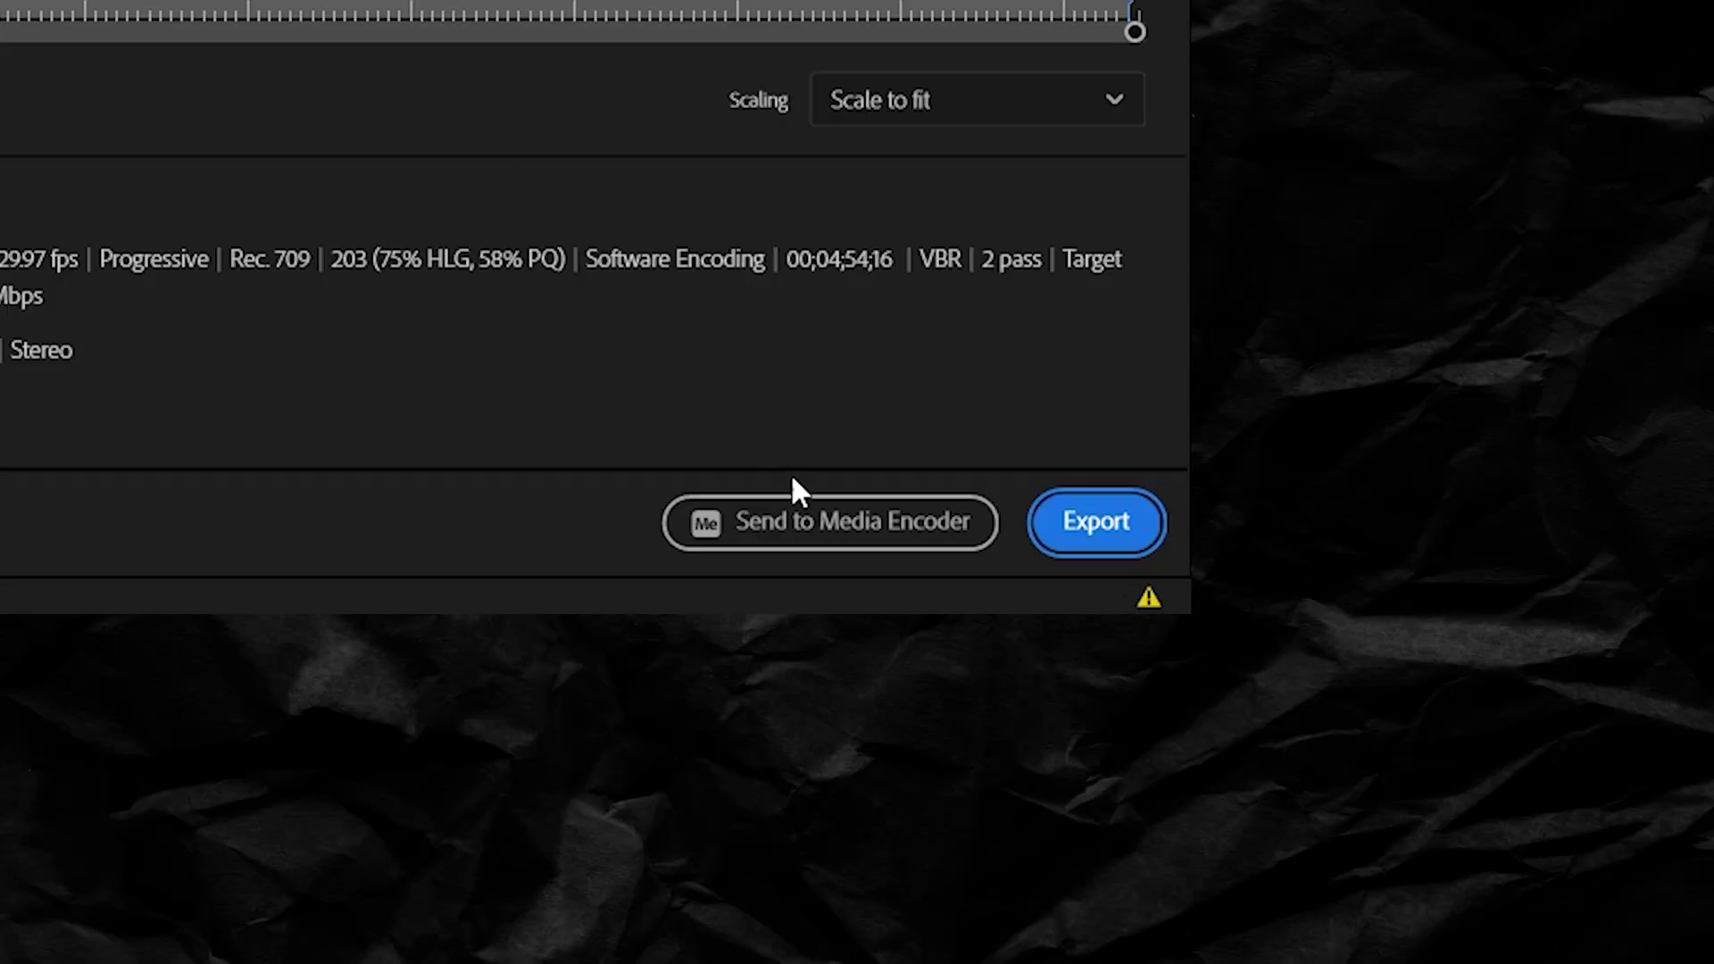
{"action": "left_click", "coordinate": [827, 536]}
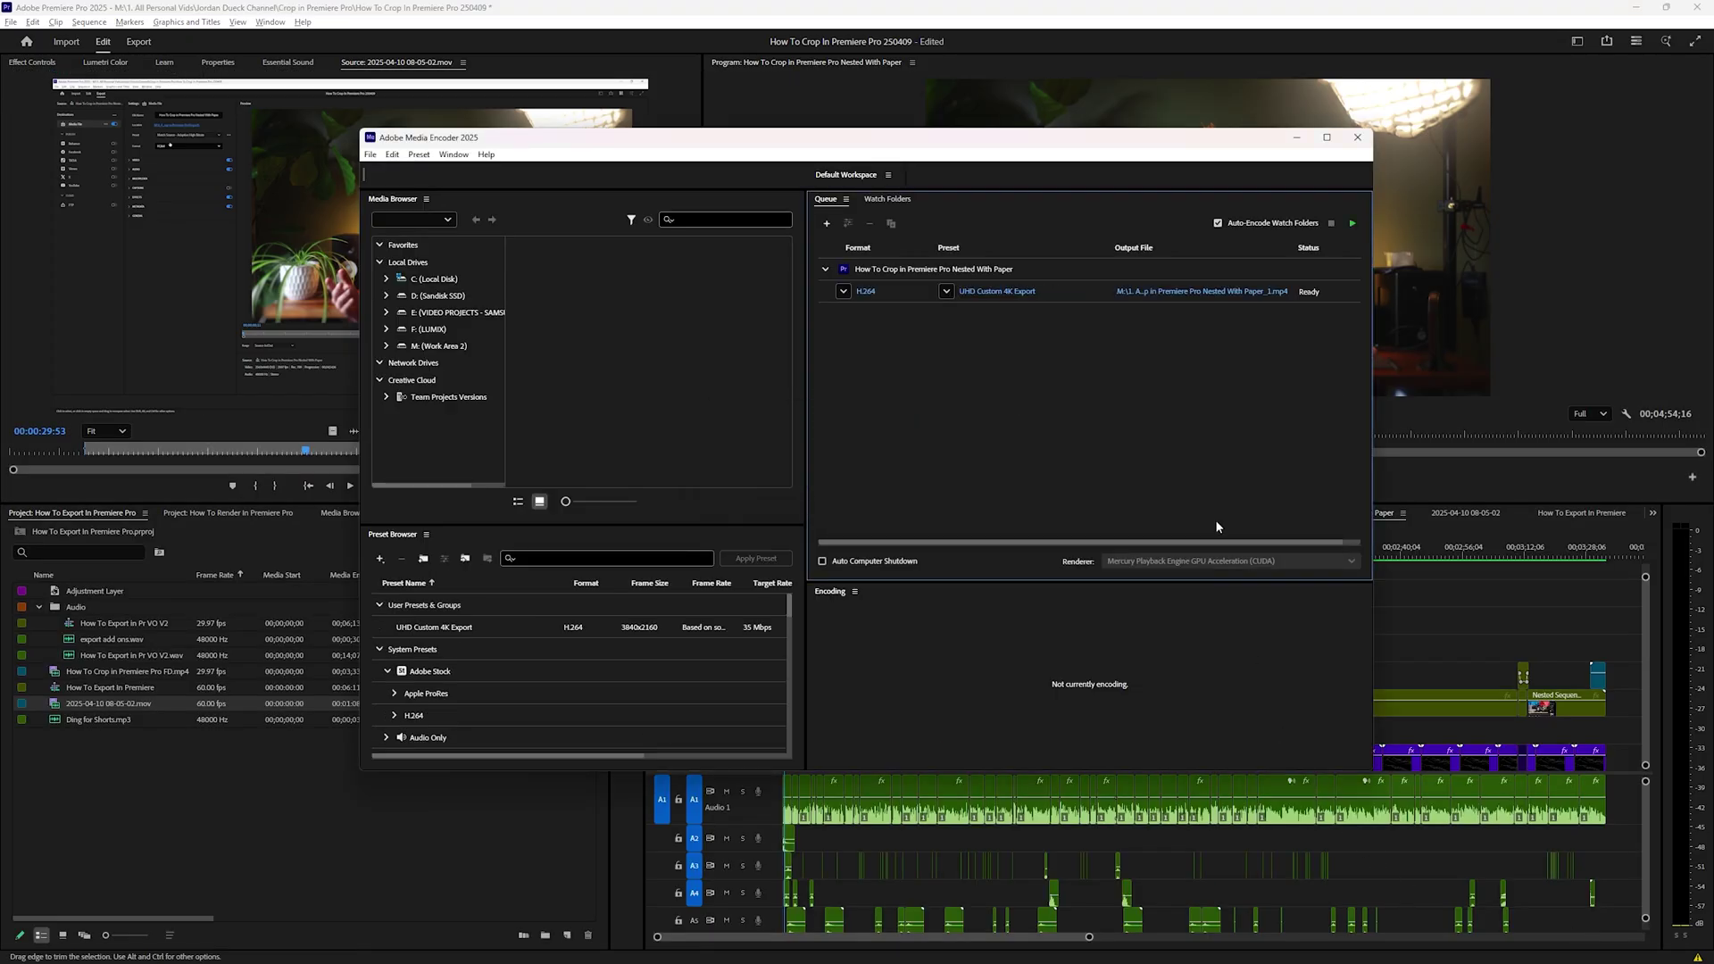
- Start the Media Encoder queue, minimize it, and save the Premiere project
{"action": "left_click", "coordinate": [1352, 226]}
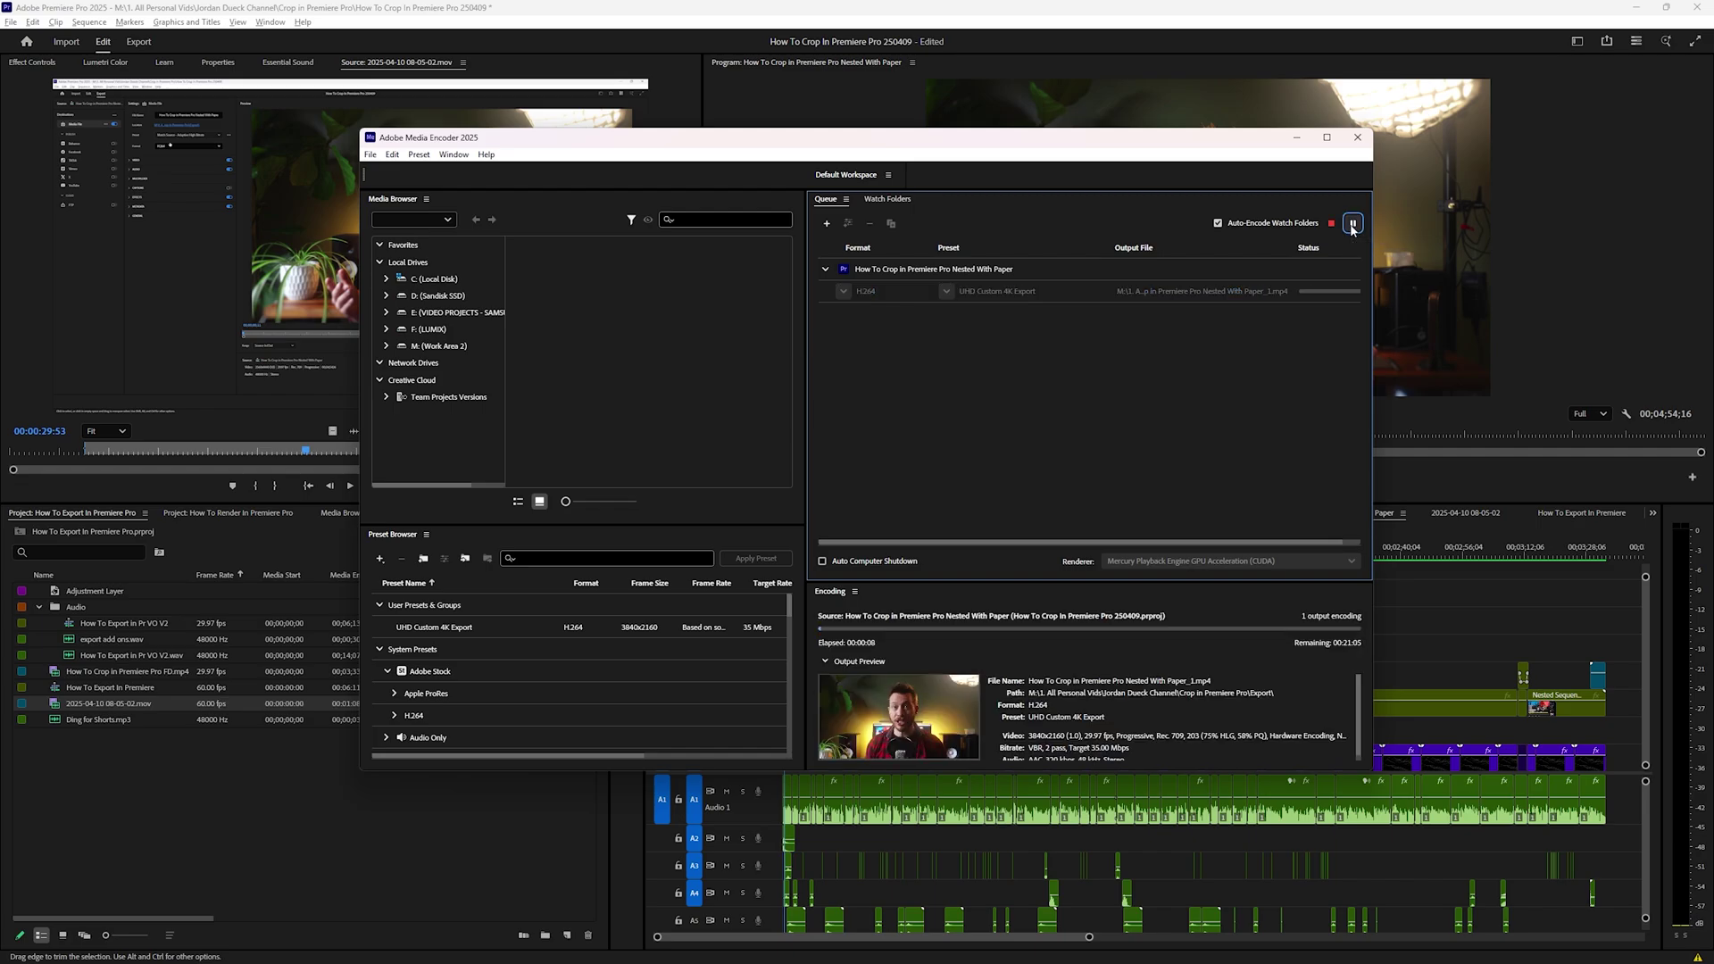
{"action": "left_click", "coordinate": [1296, 137]}
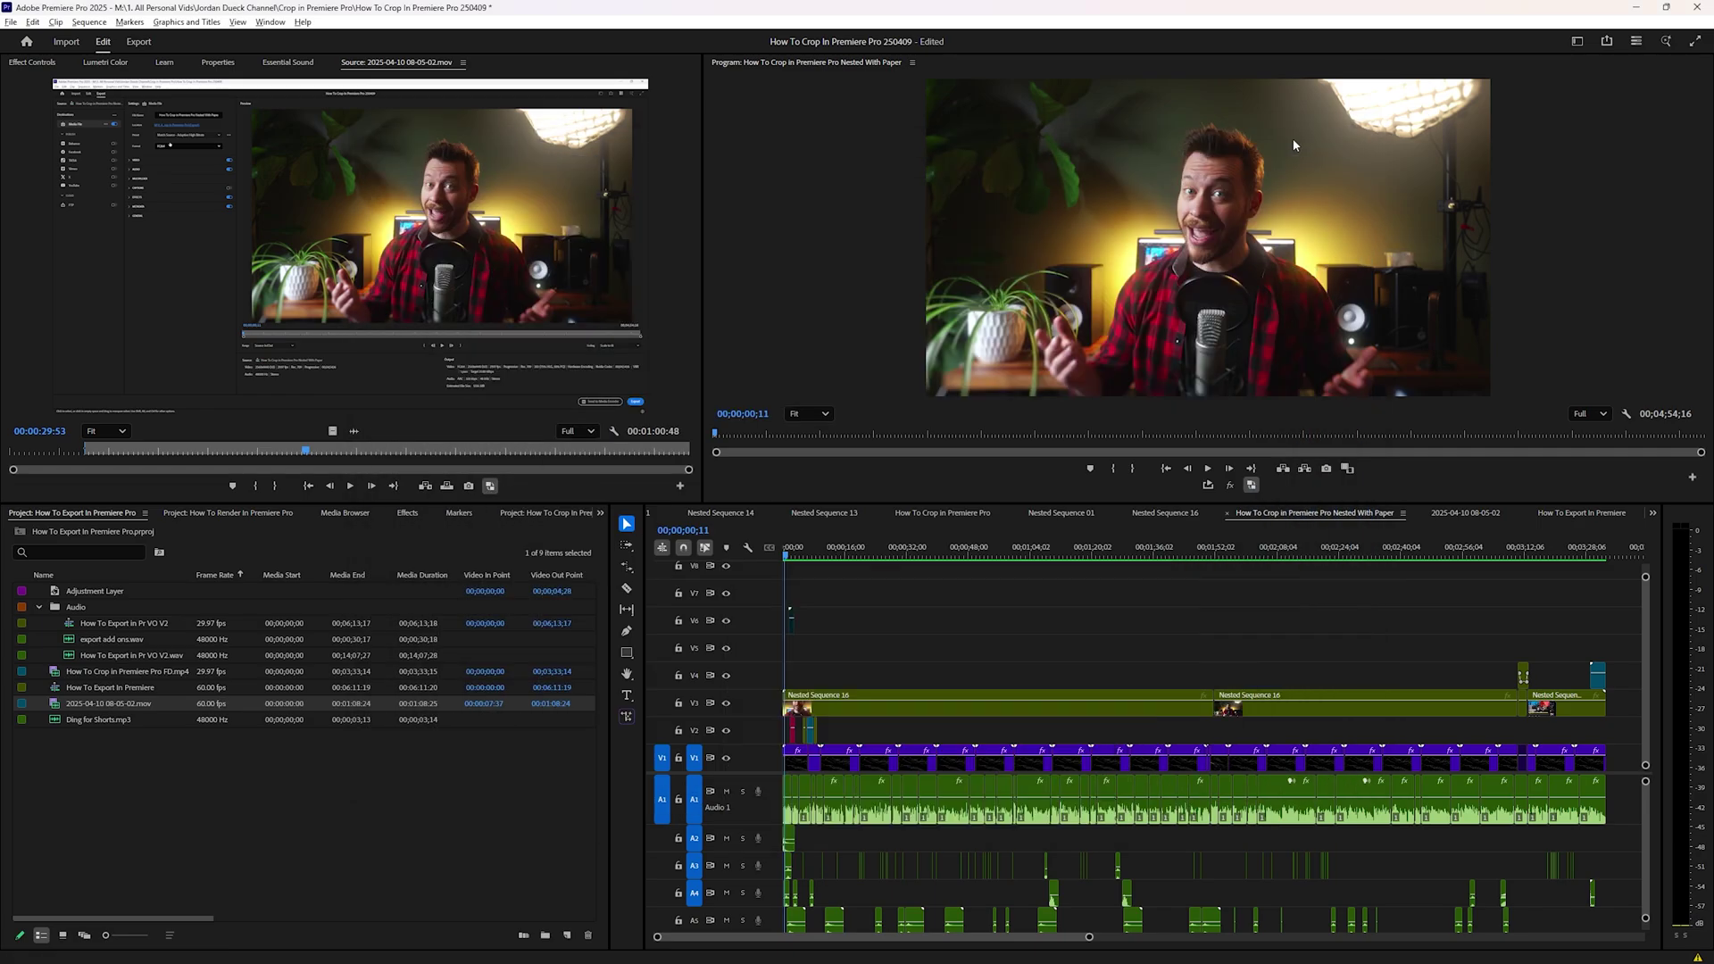
{"action": "left_click", "coordinate": [11, 23]}
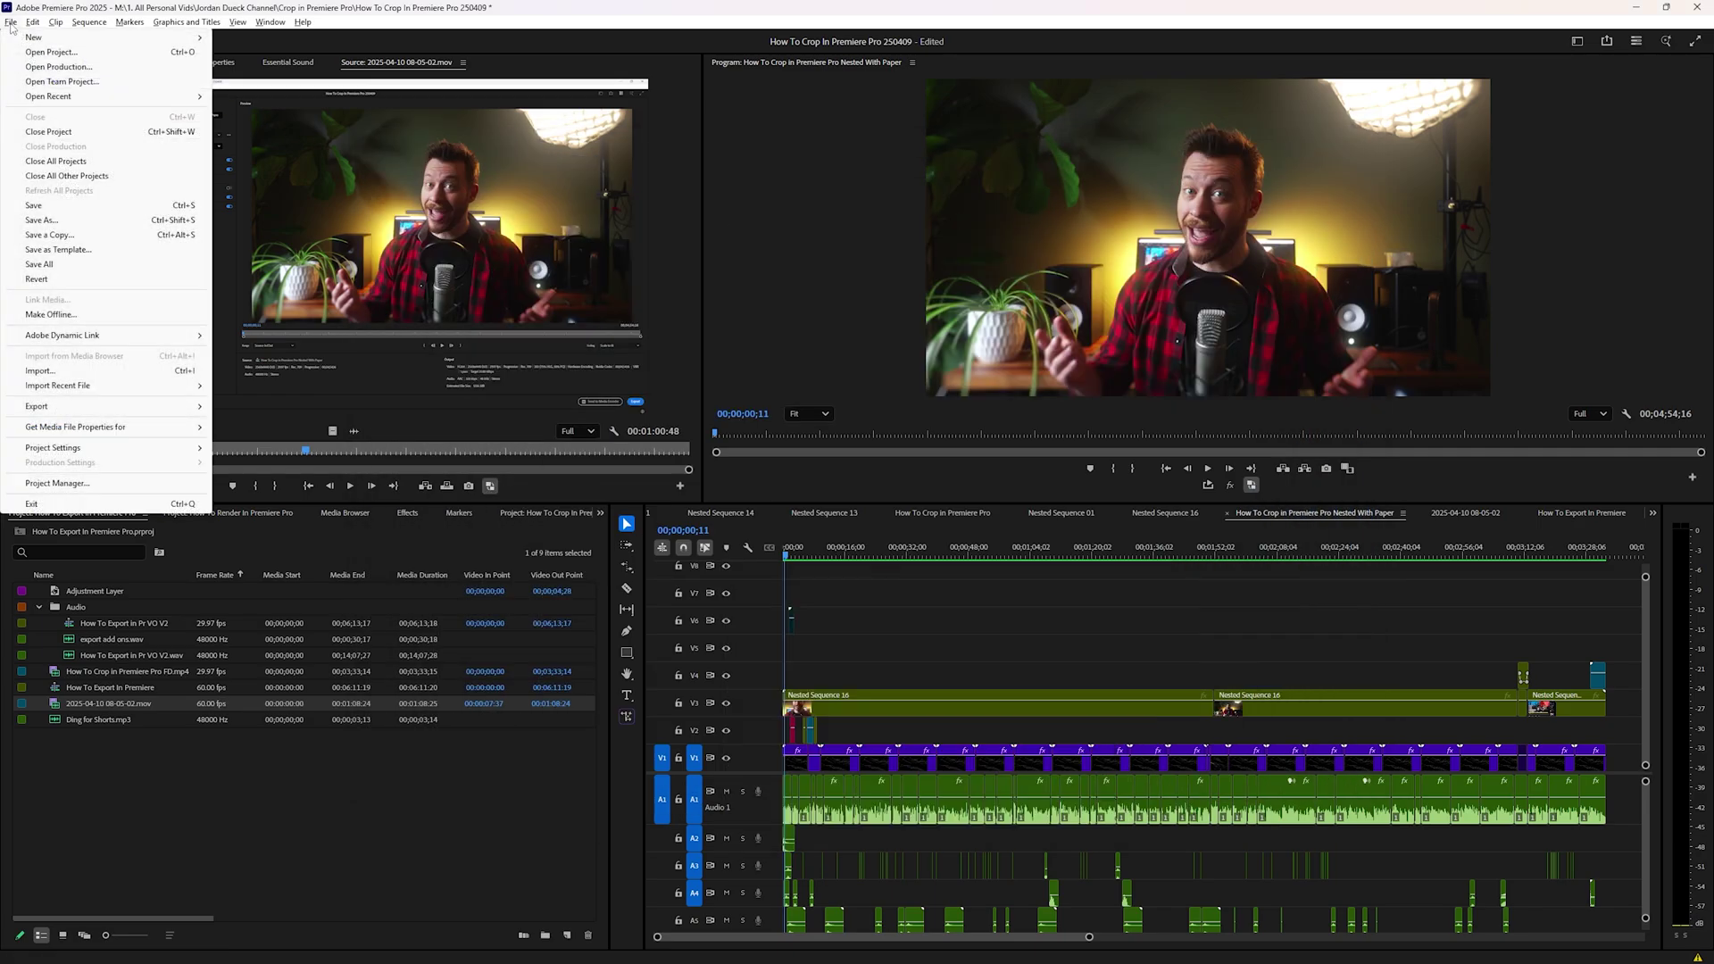
{"action": "left_click", "coordinate": [59, 206]}
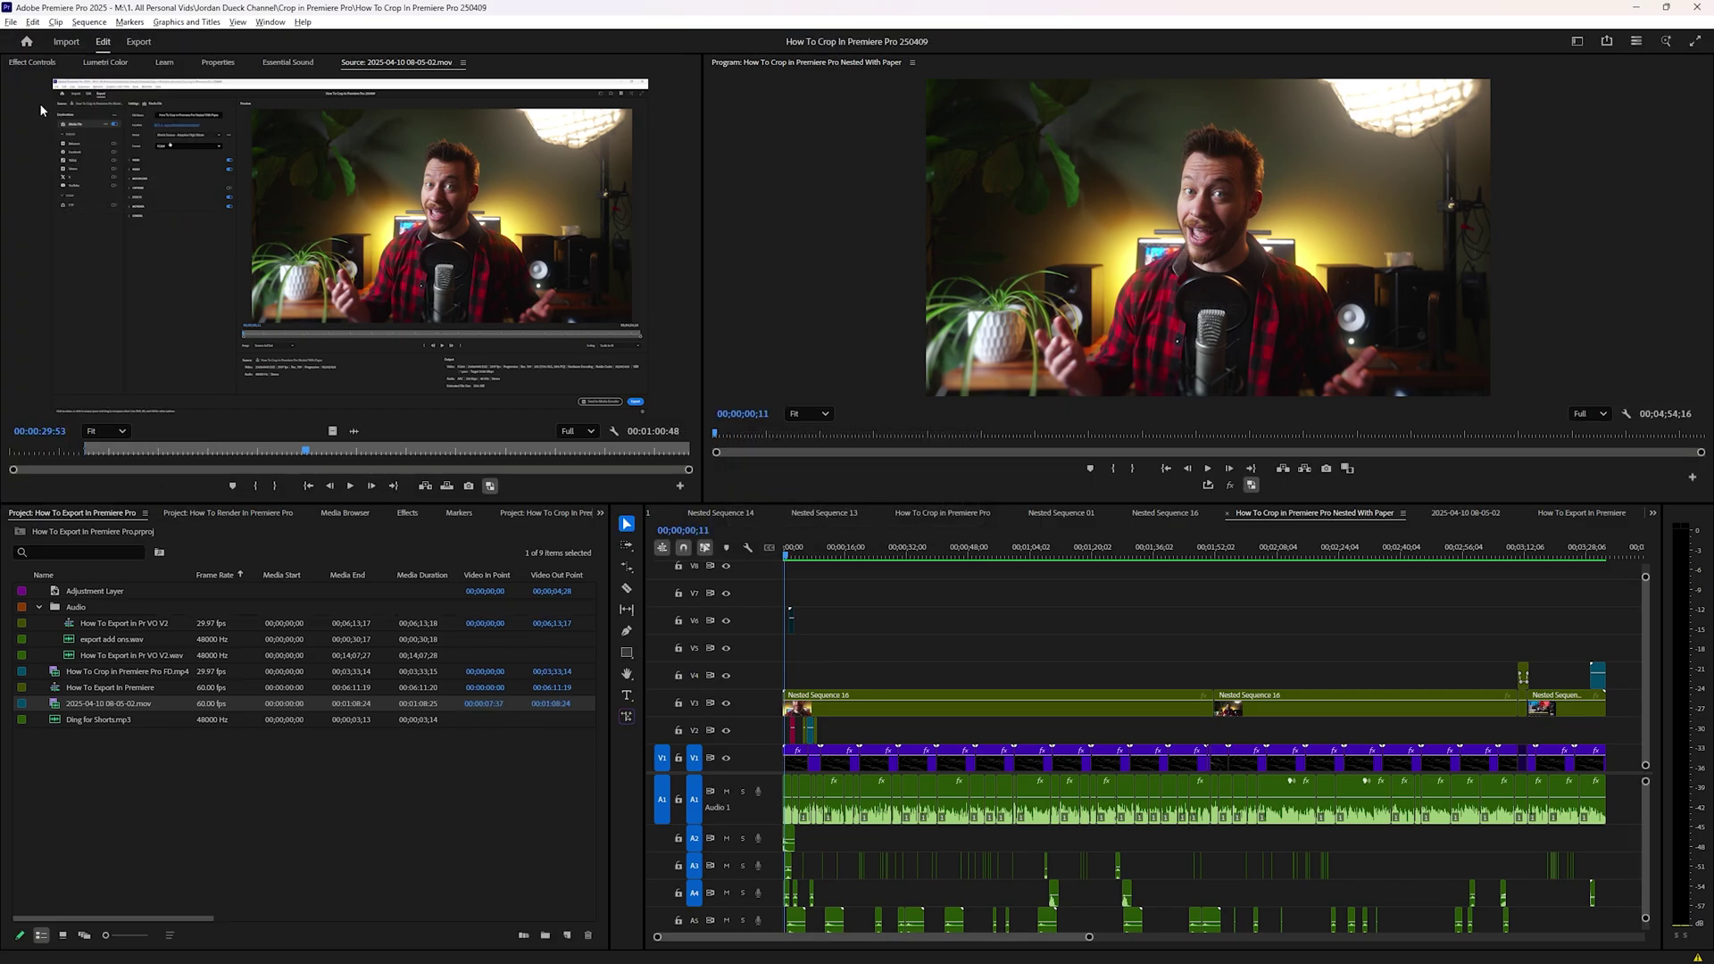
- Close the Premiere project and return to Media Encoder's encoding progress
{"action": "left_click", "coordinate": [11, 22]}
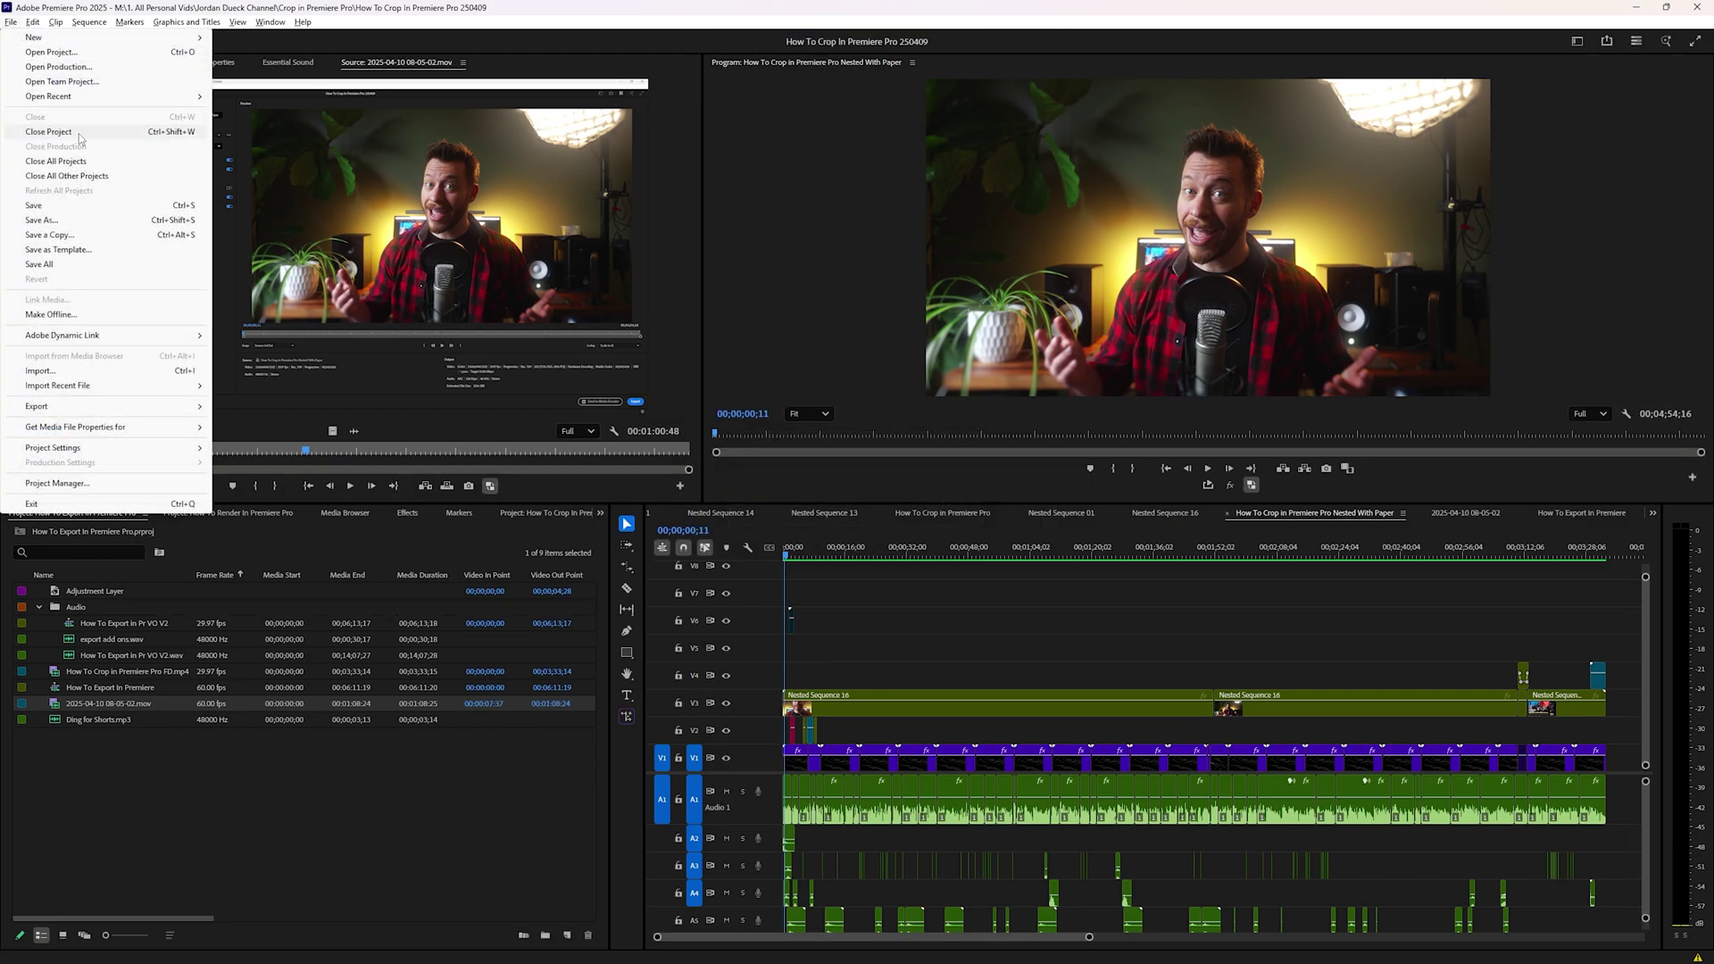
{"action": "left_click", "coordinate": [80, 139]}
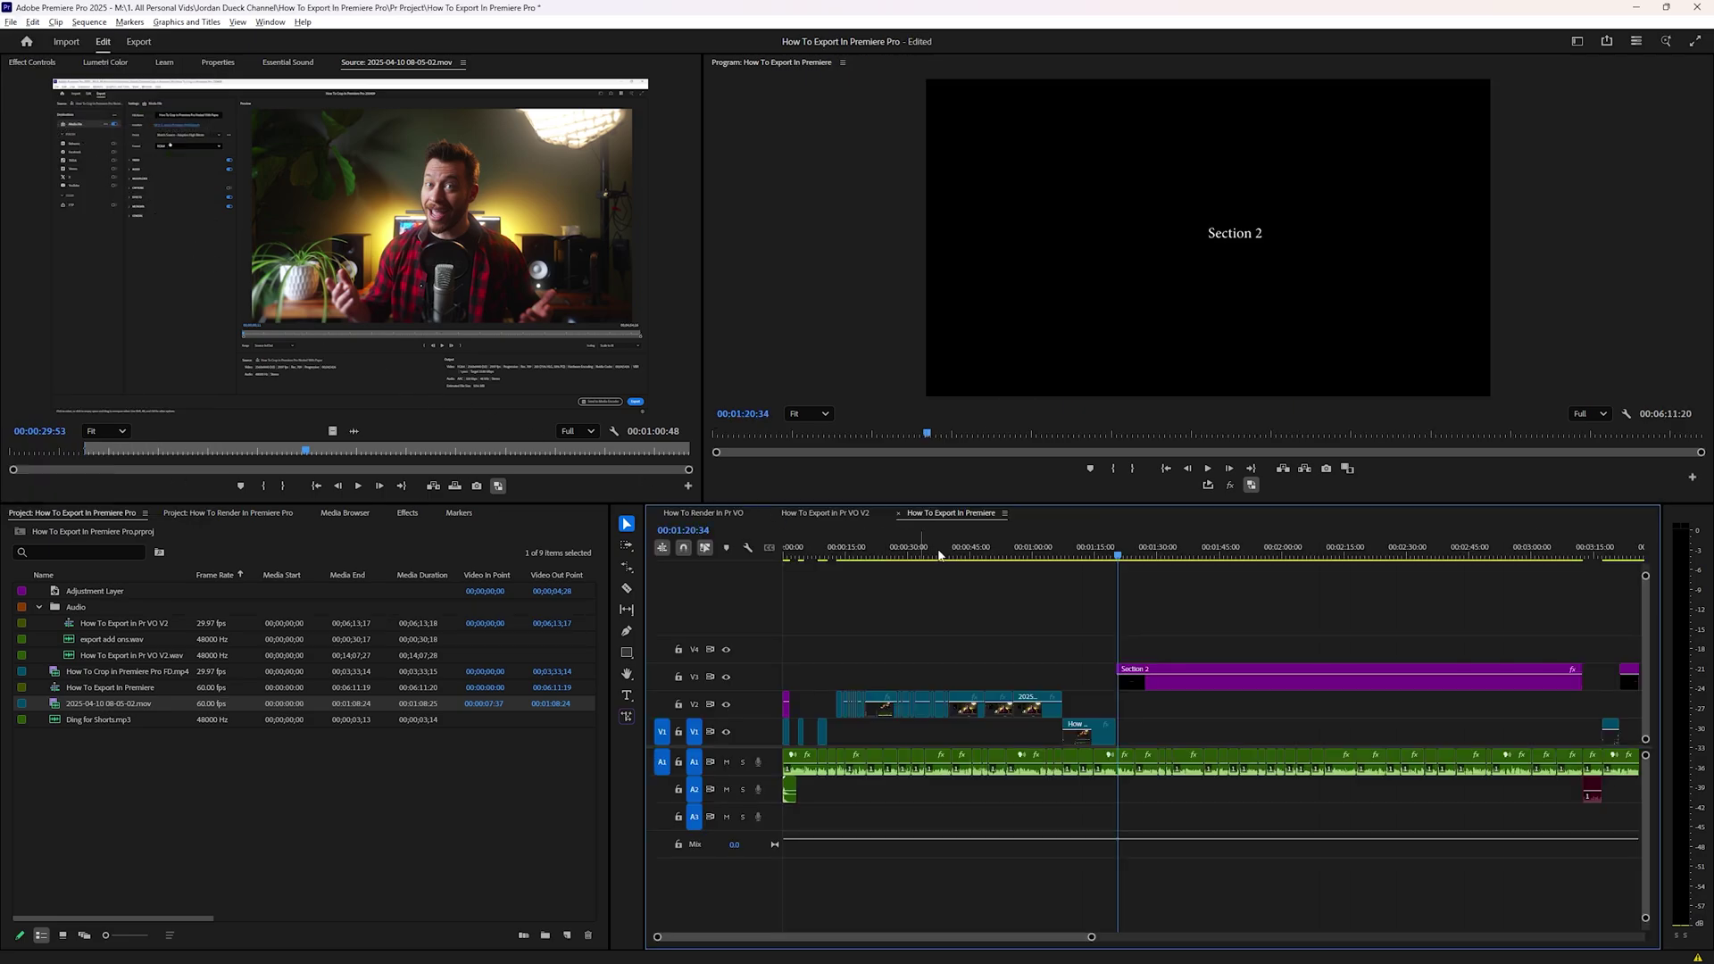
{"action": "left_click", "coordinate": [1316, 556]}
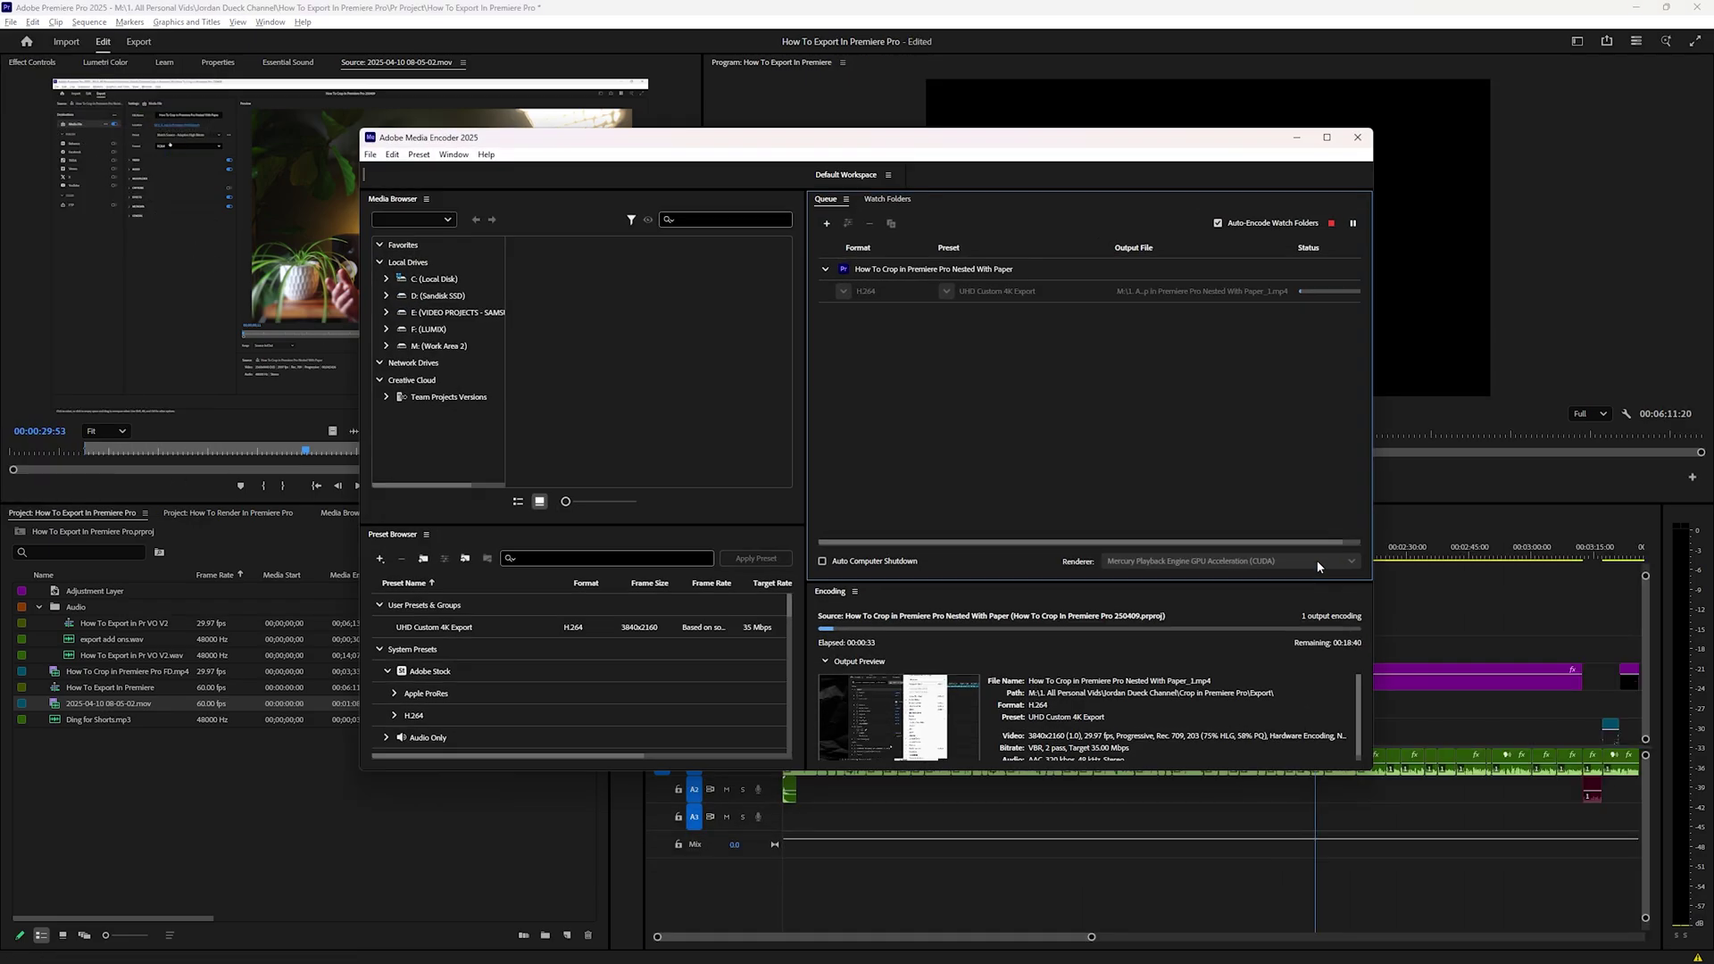
{"action": "left_click_drag", "start_coordinate": [1362, 707], "coordinate": [1359, 739]}
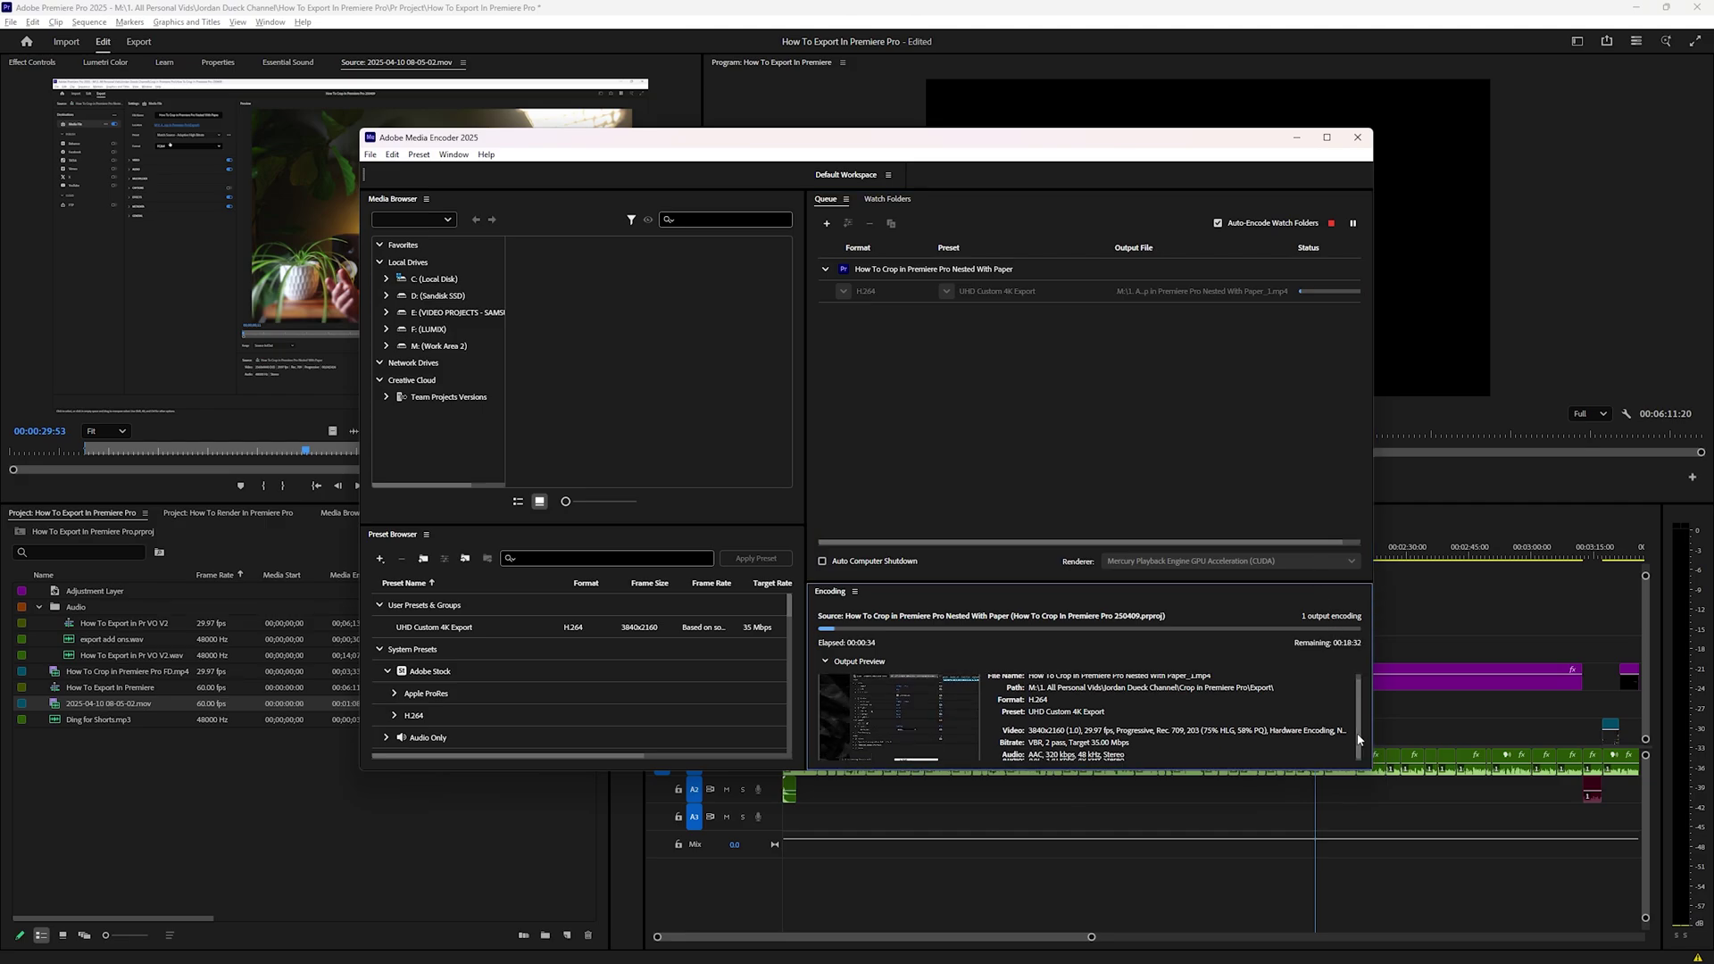